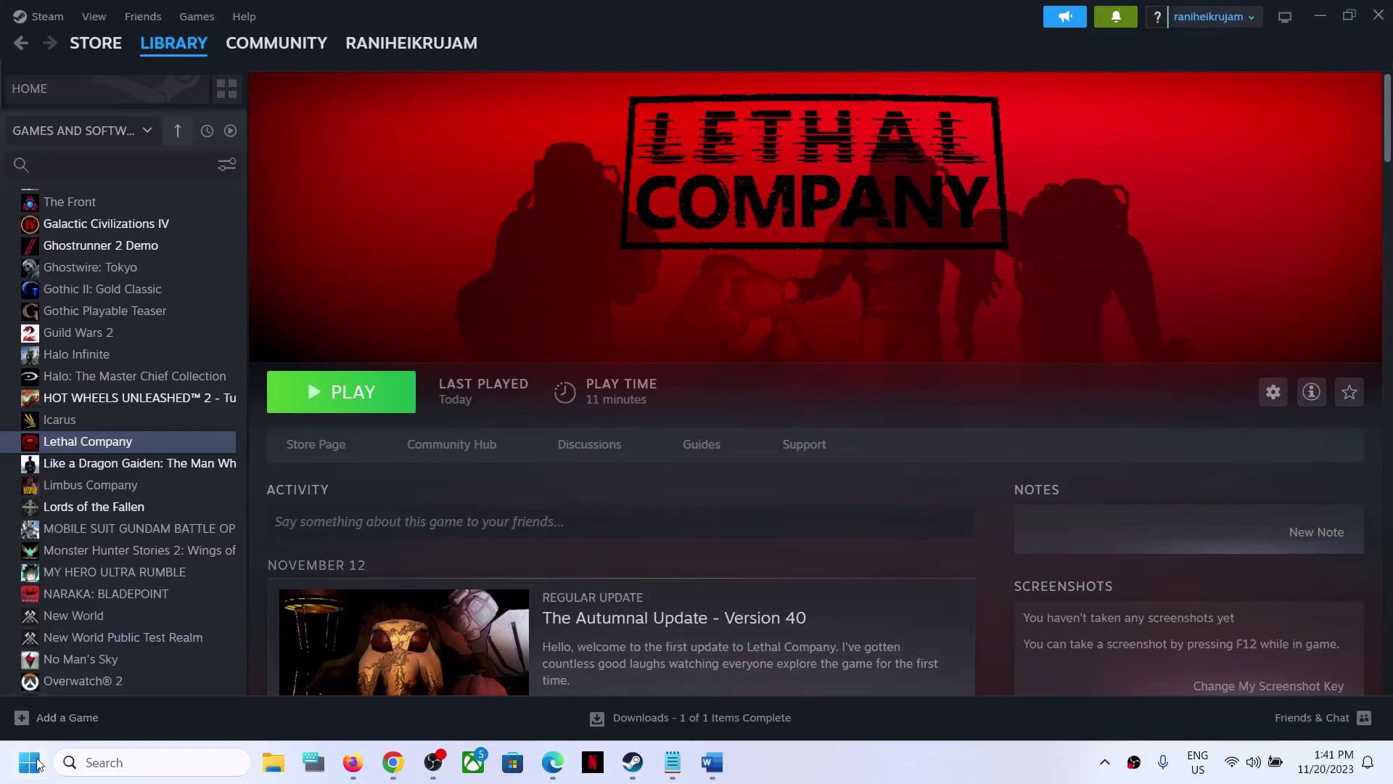
Step: Open the Start menu, glance at the power options, and close it again
click(29, 762)
click(525, 710)
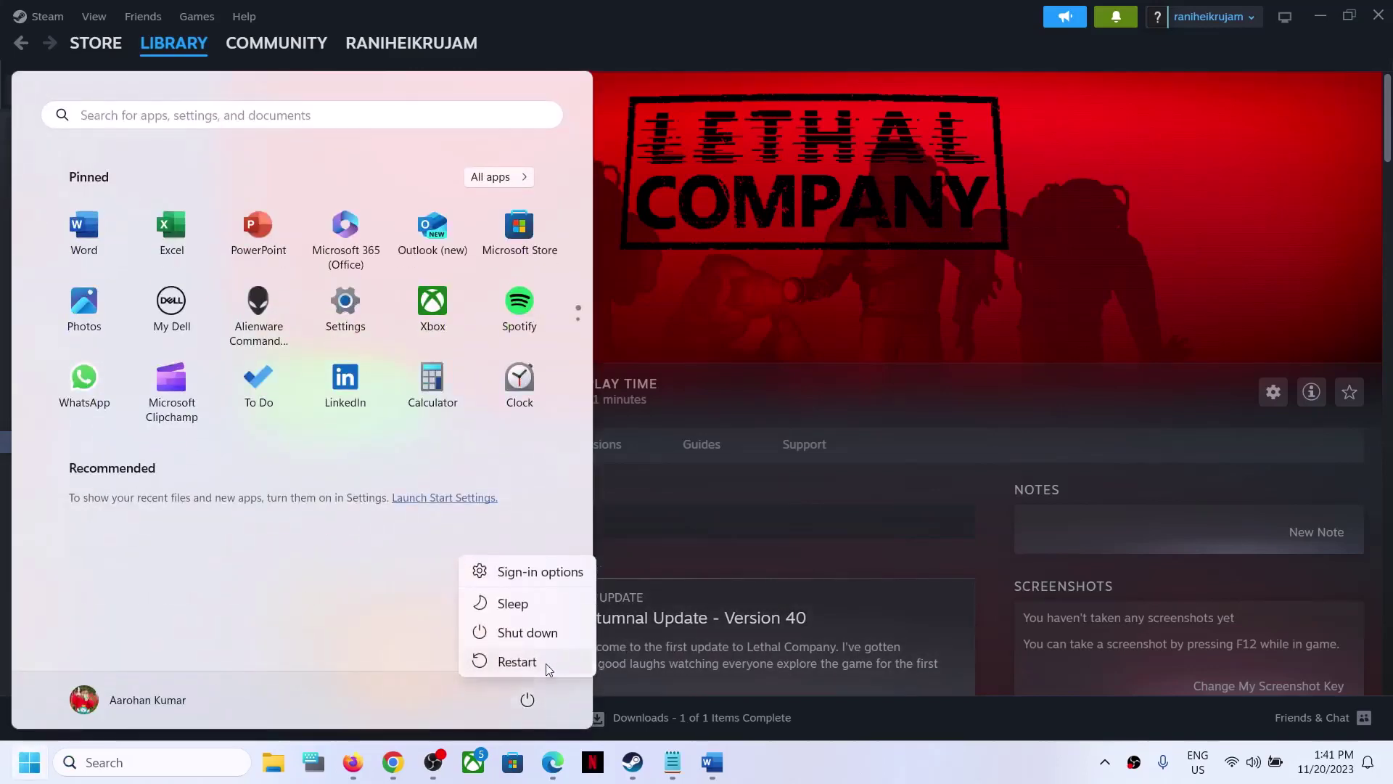
key(Escape)
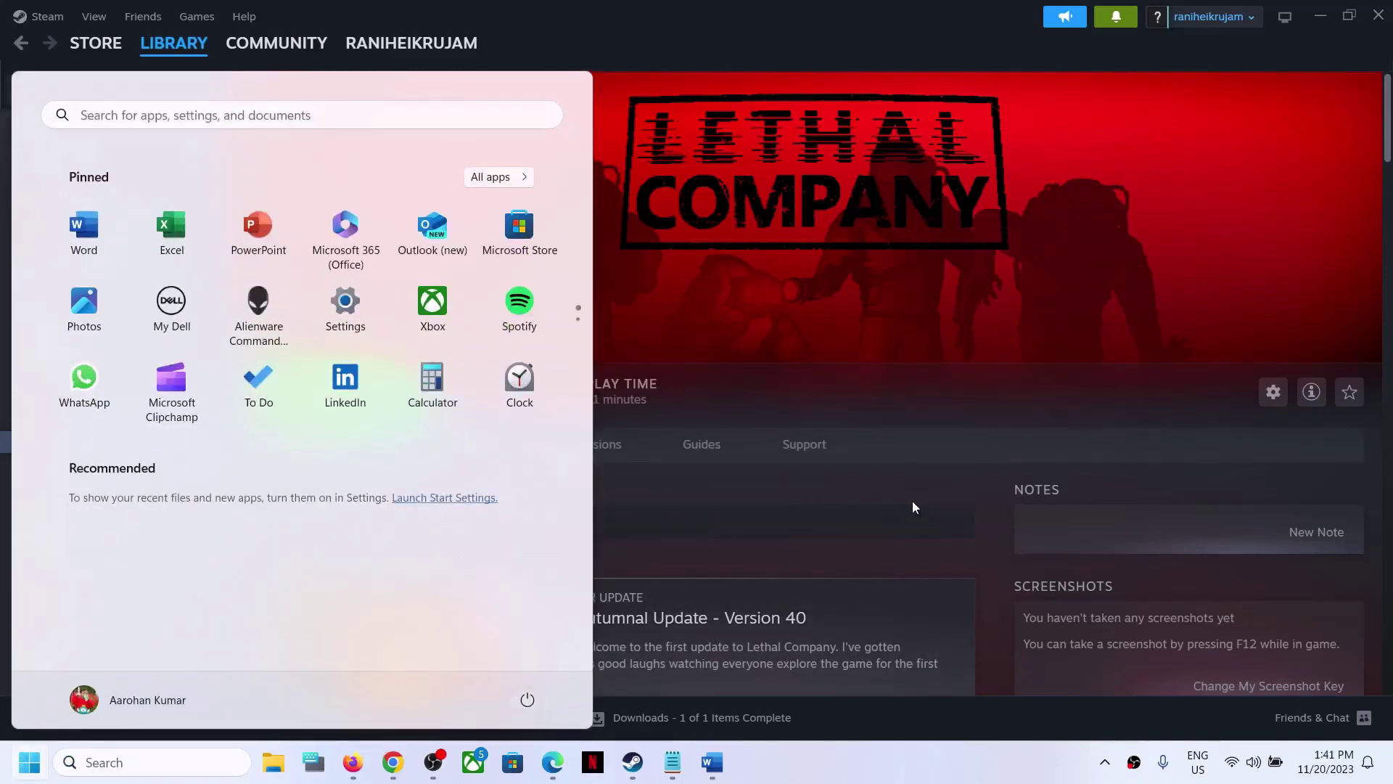
click(904, 380)
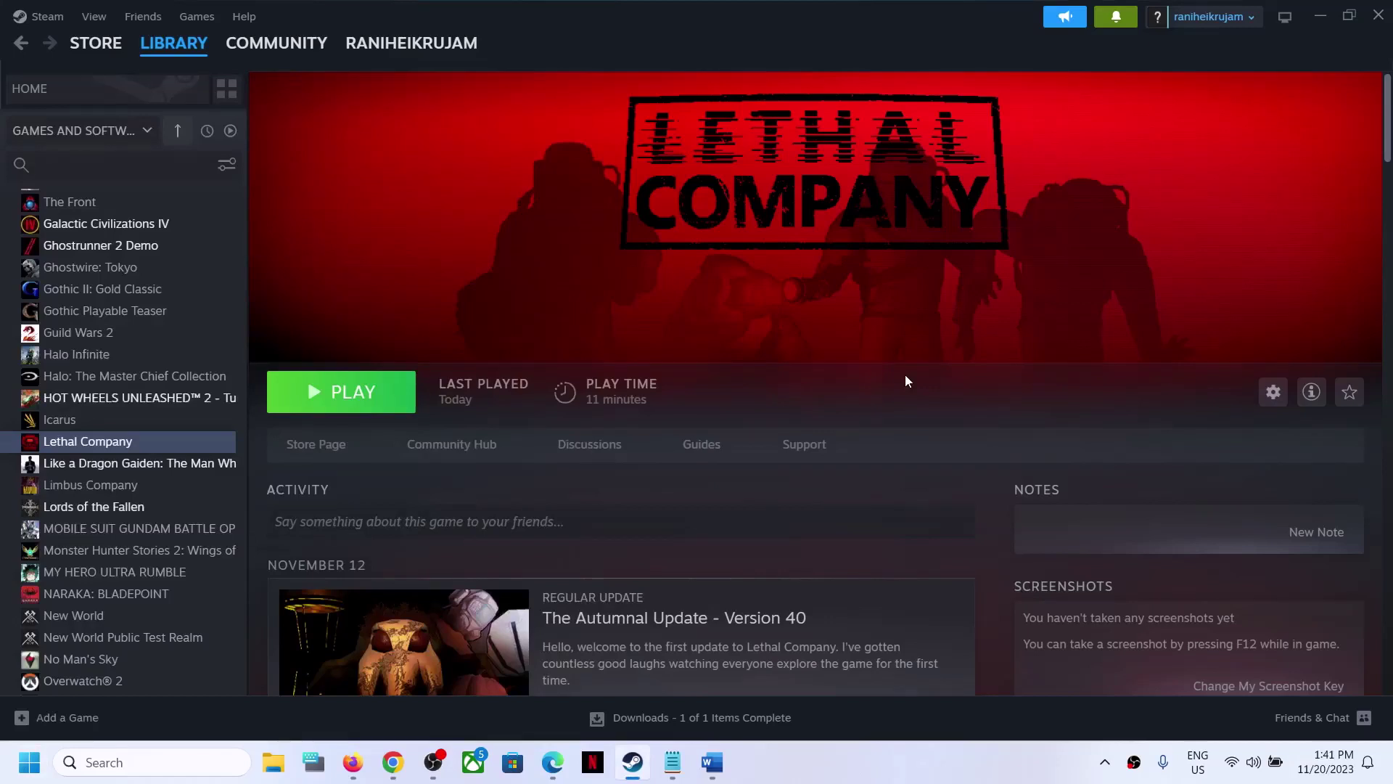
Step: Review the sound output and spatial sound options in Quick Settings, then close the panel
click(1258, 775)
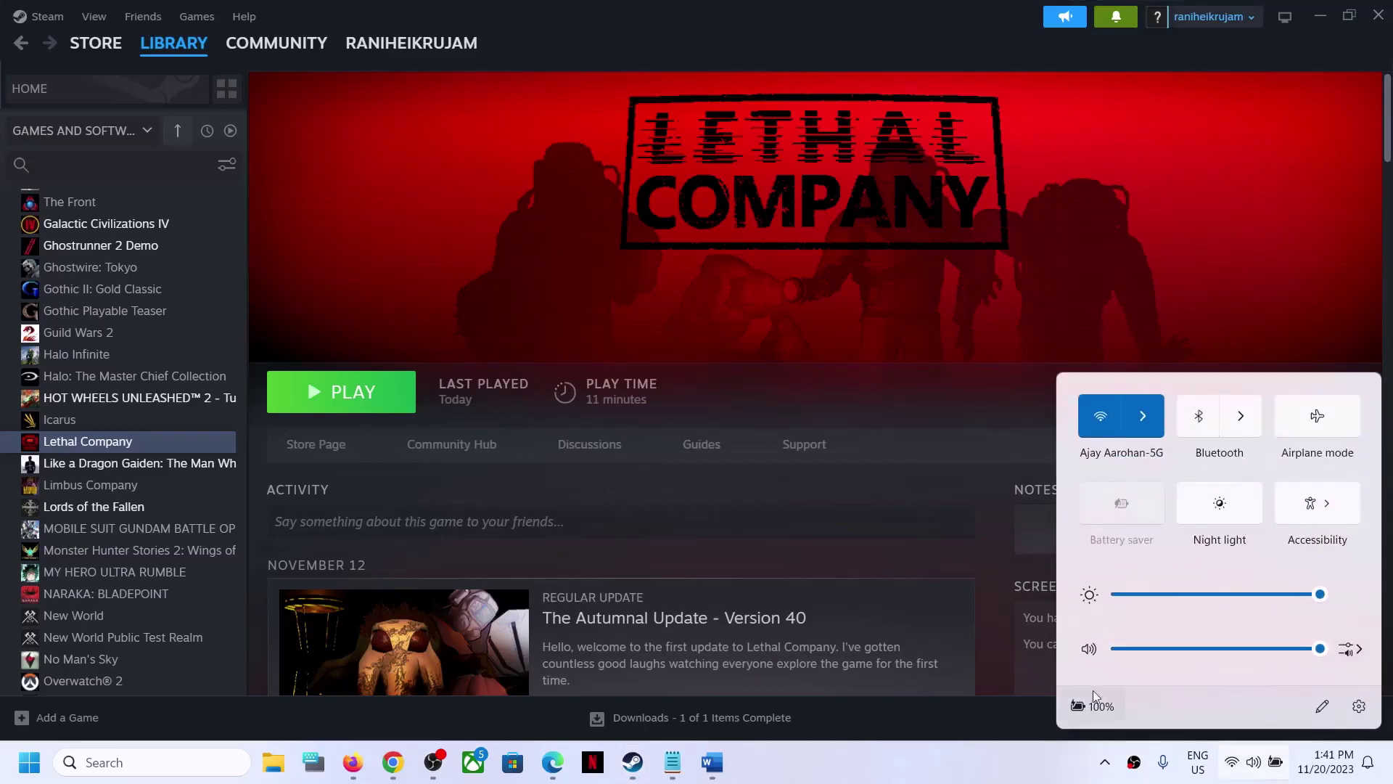
click(1352, 651)
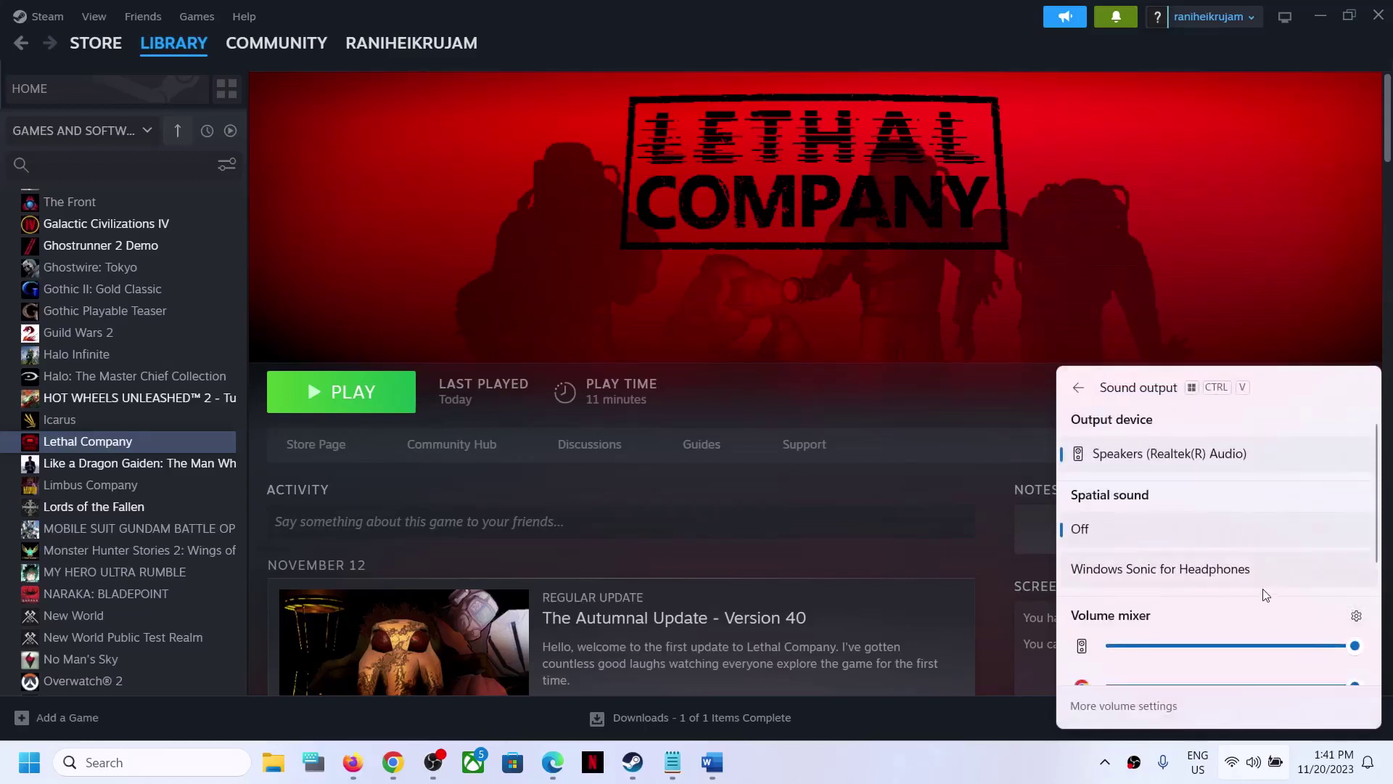
scroll(1266, 595, down, 3)
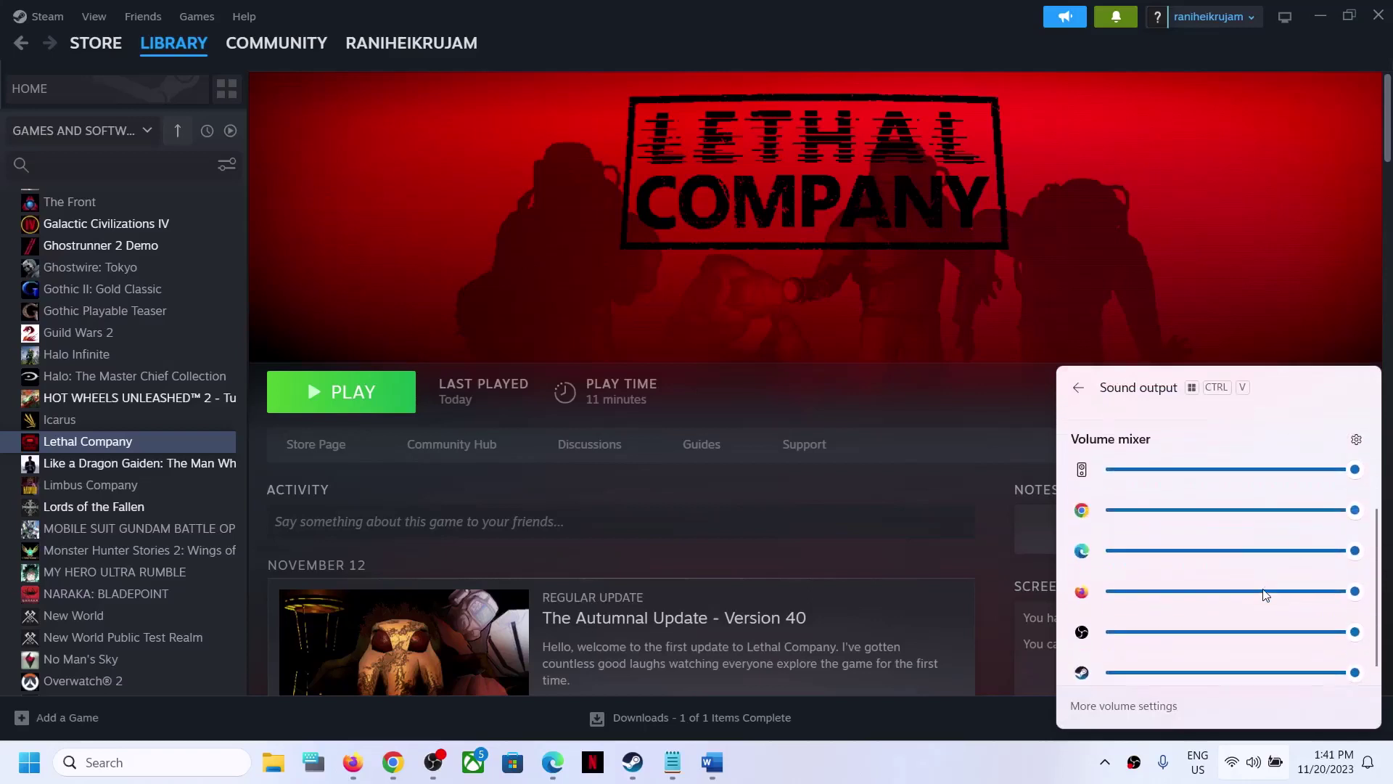
scroll(1263, 591, up, 3)
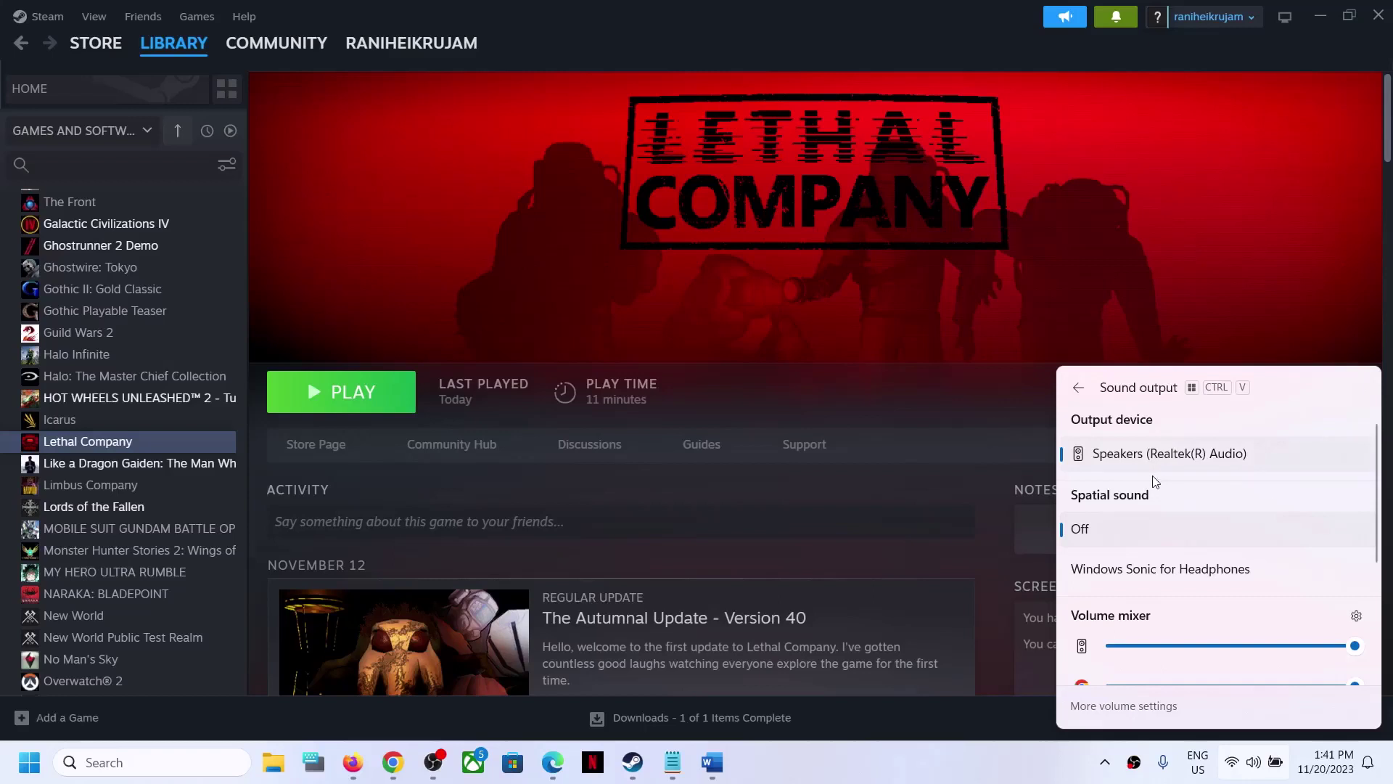
click(956, 773)
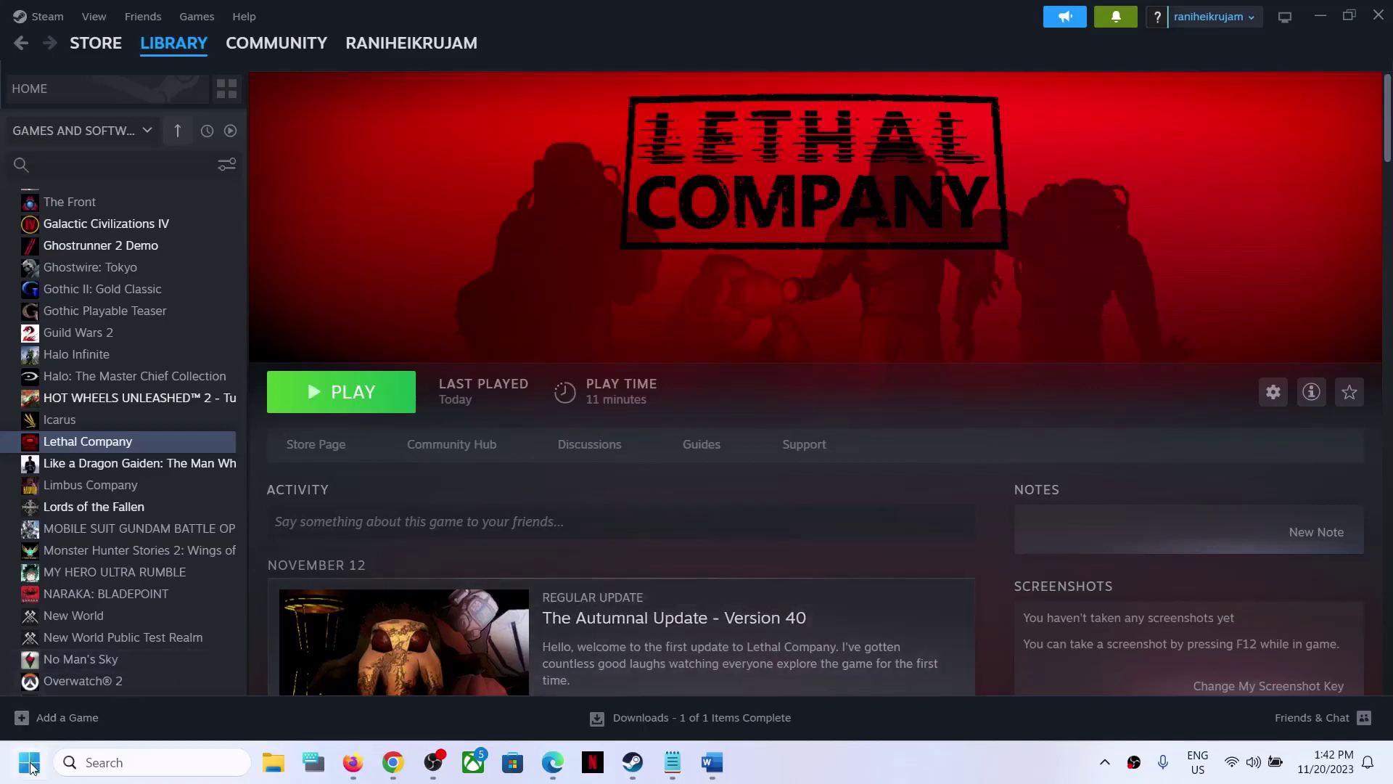
Step: Search 'control' in Windows Search and launch Control Panel from the results
click(181, 768)
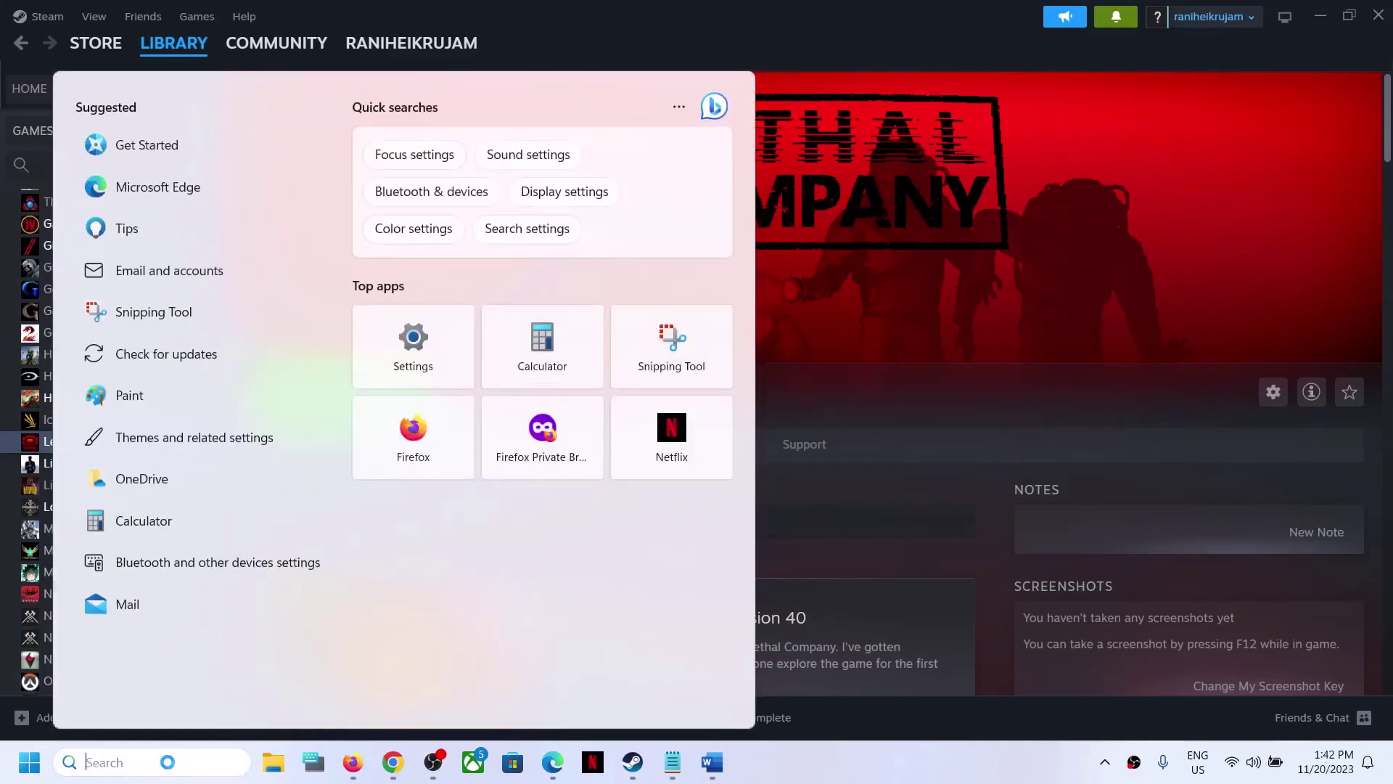
text(control)
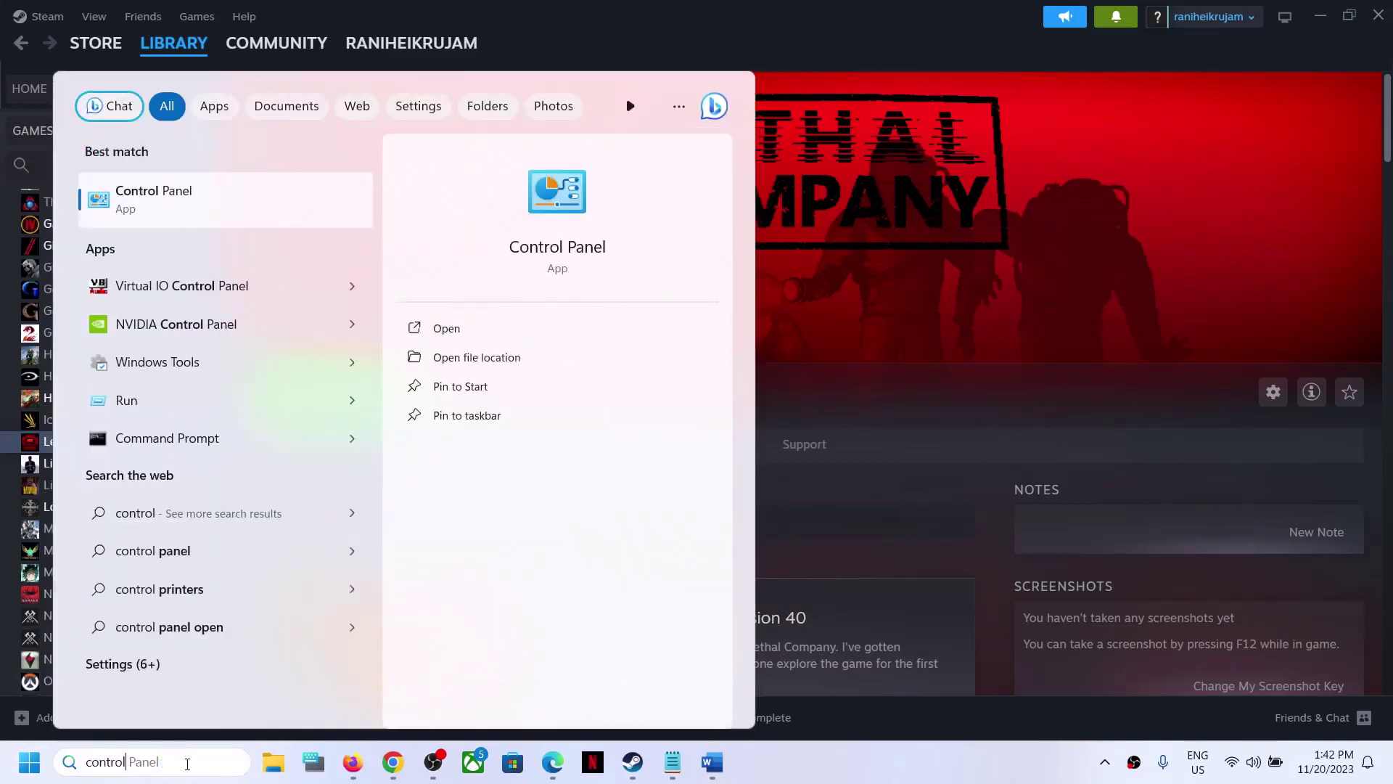
key(Right)
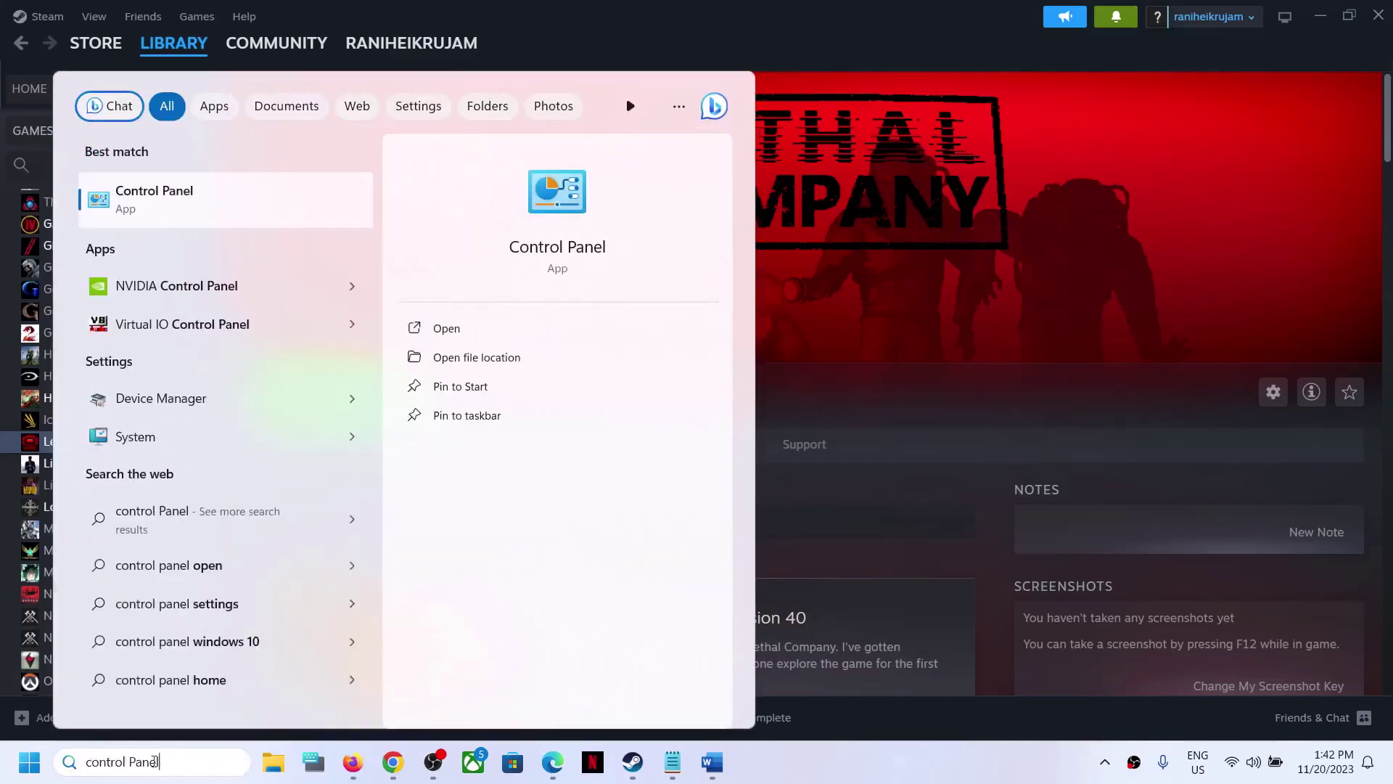
click(182, 197)
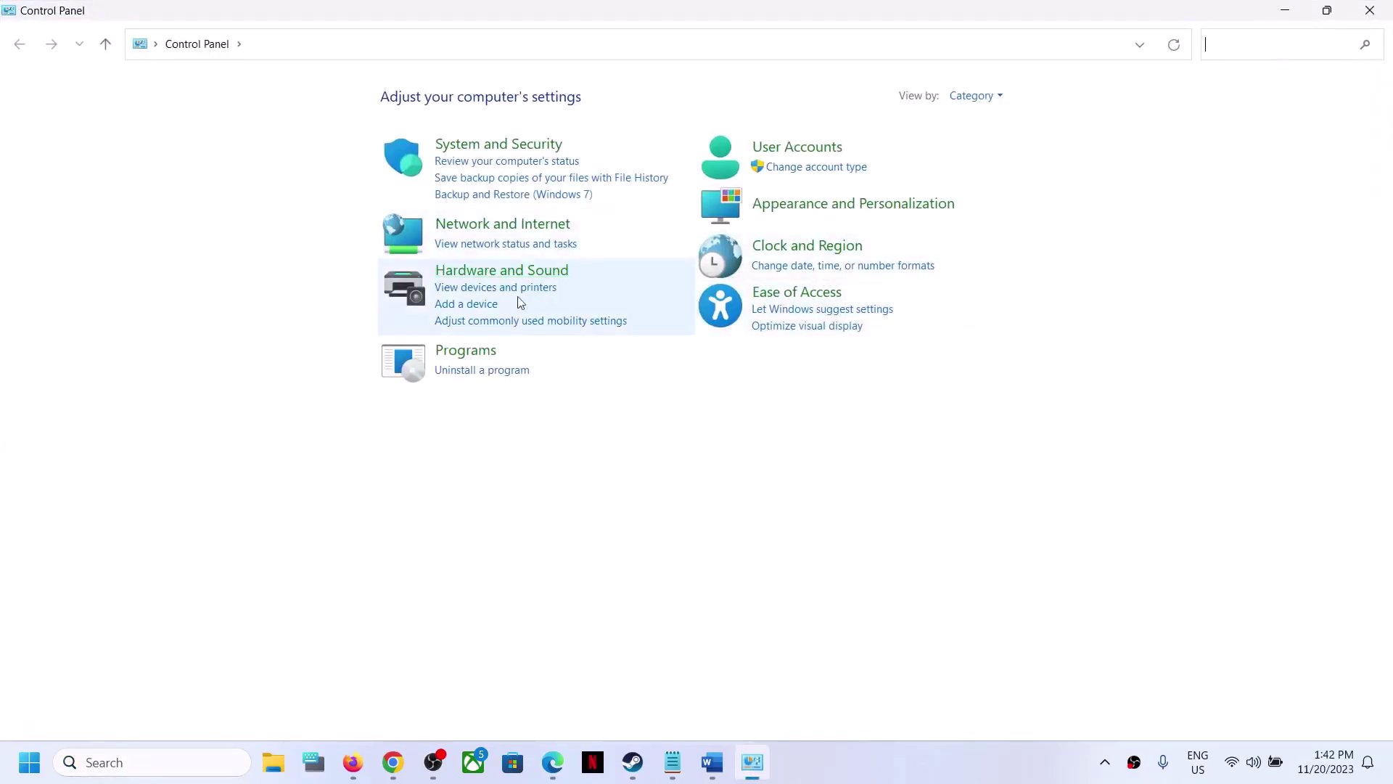
Step: Go to Hardware and Sound > Sound, then open Microphone Array properties from the Recording list
click(530, 282)
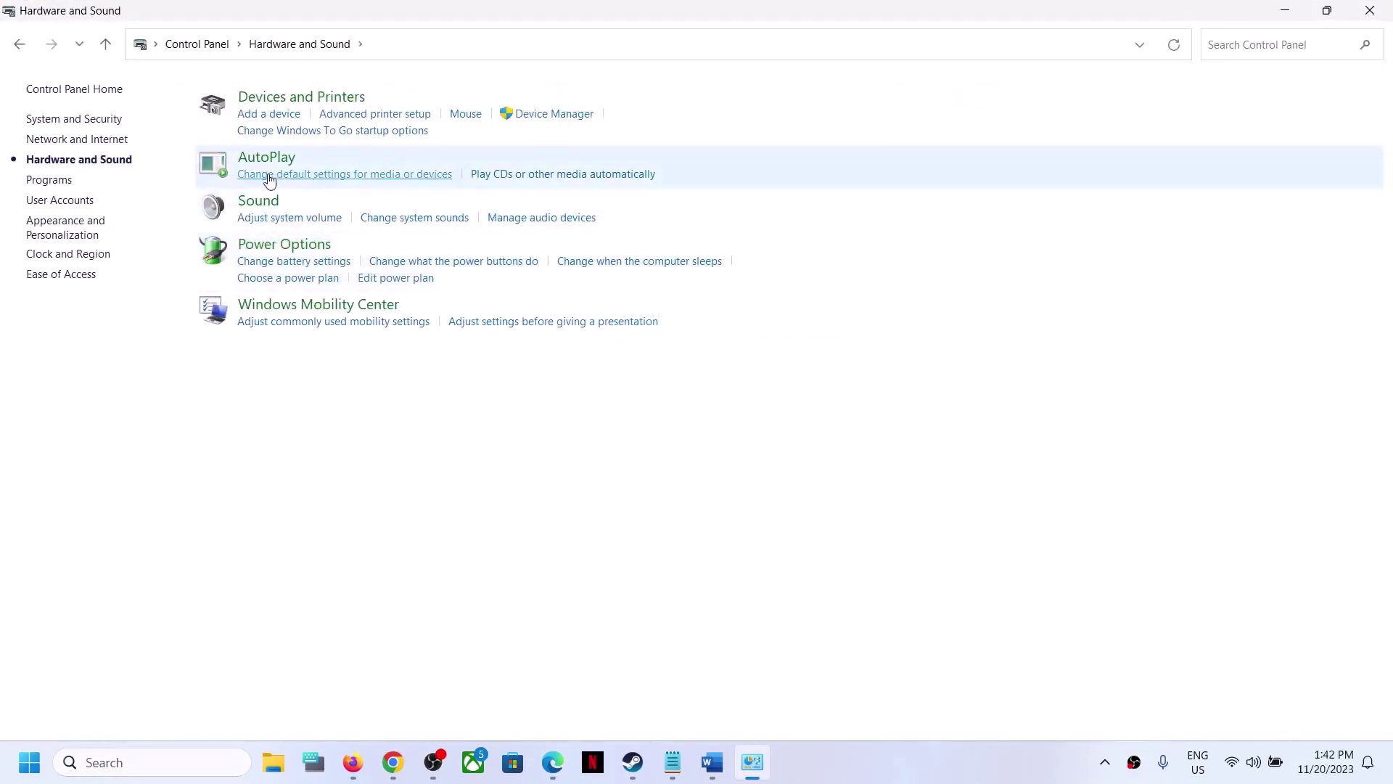
click(256, 203)
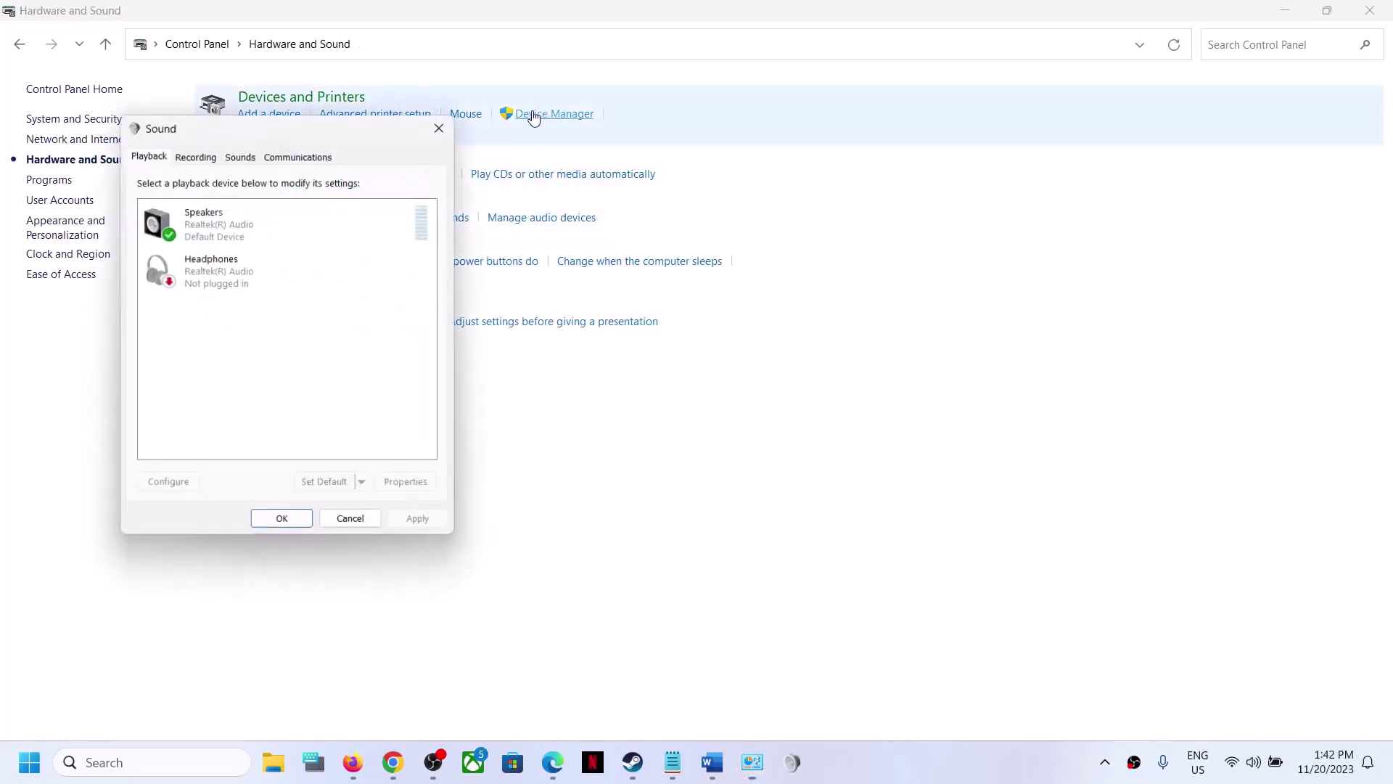
drag(288, 132, 629, 242)
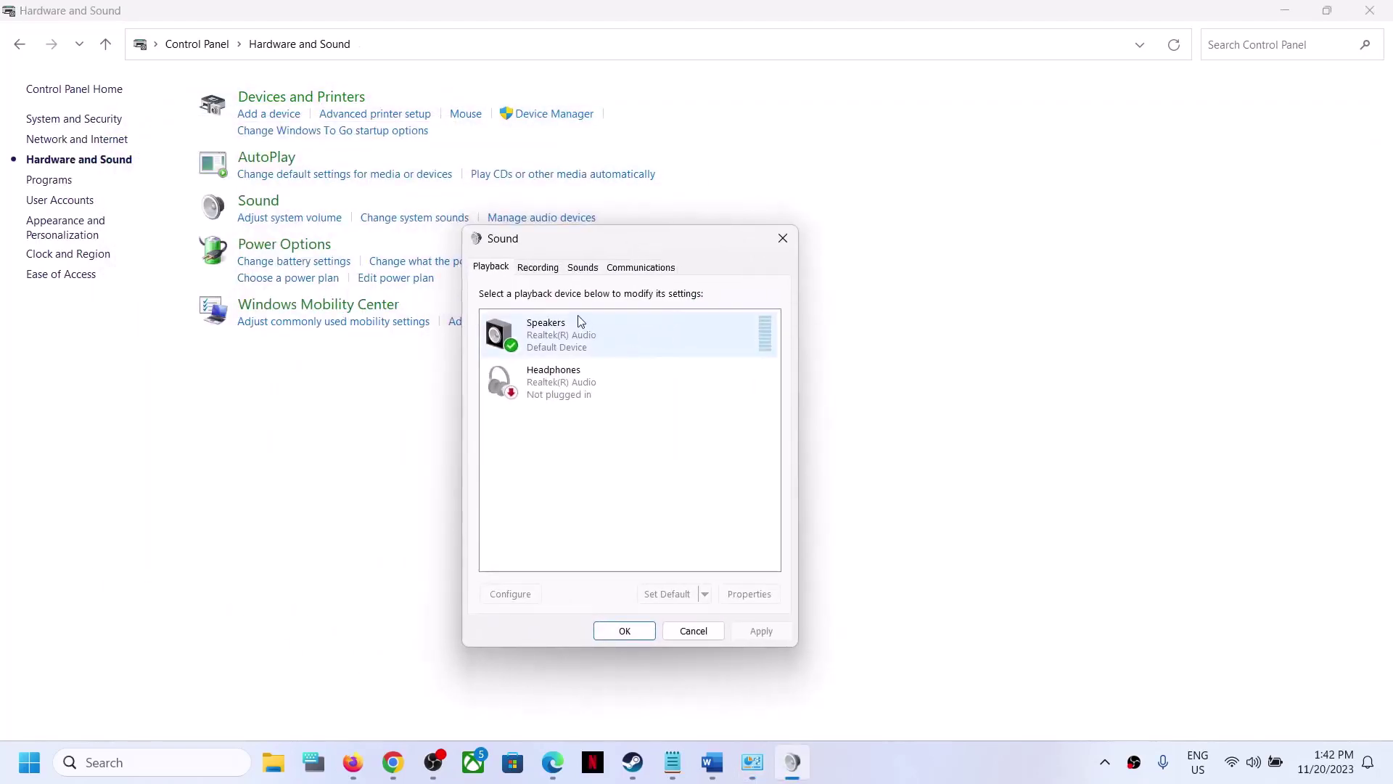
click(546, 272)
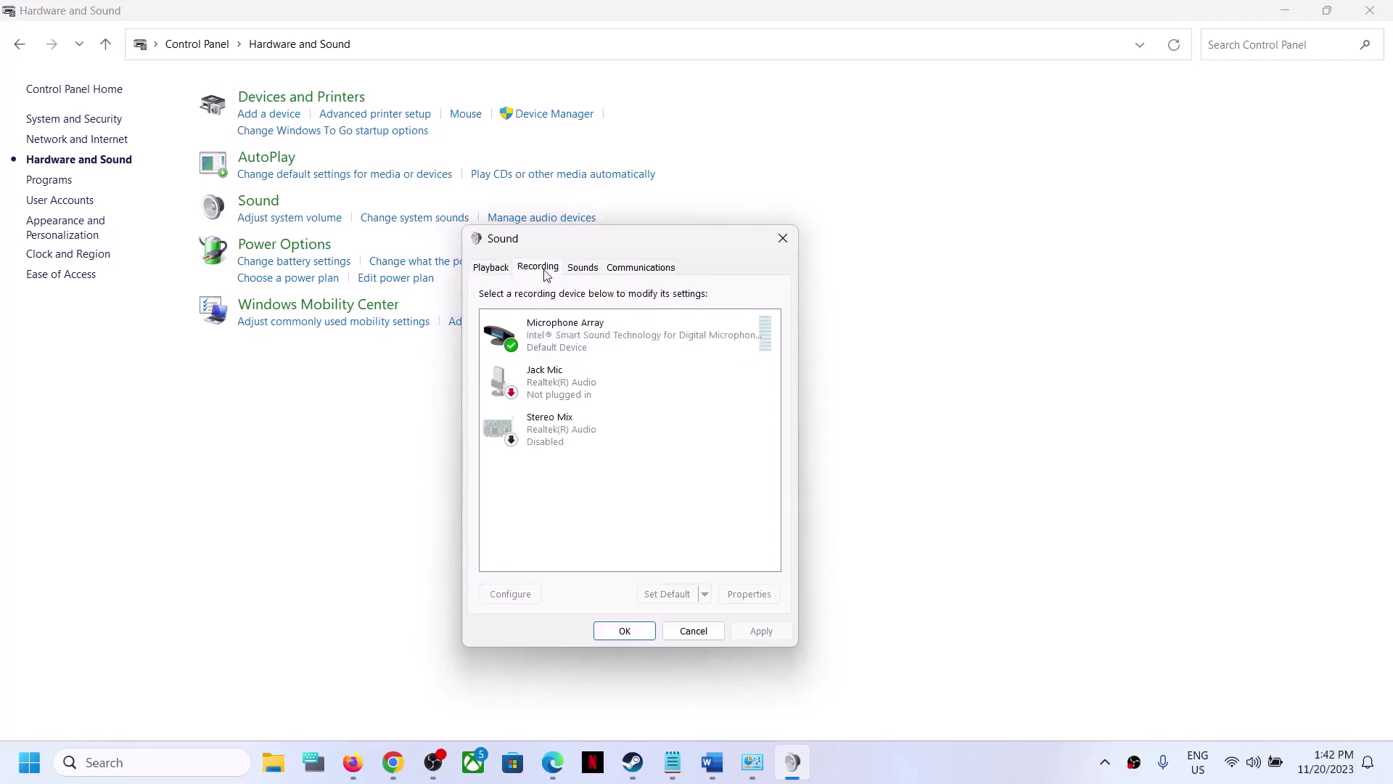
click(575, 348)
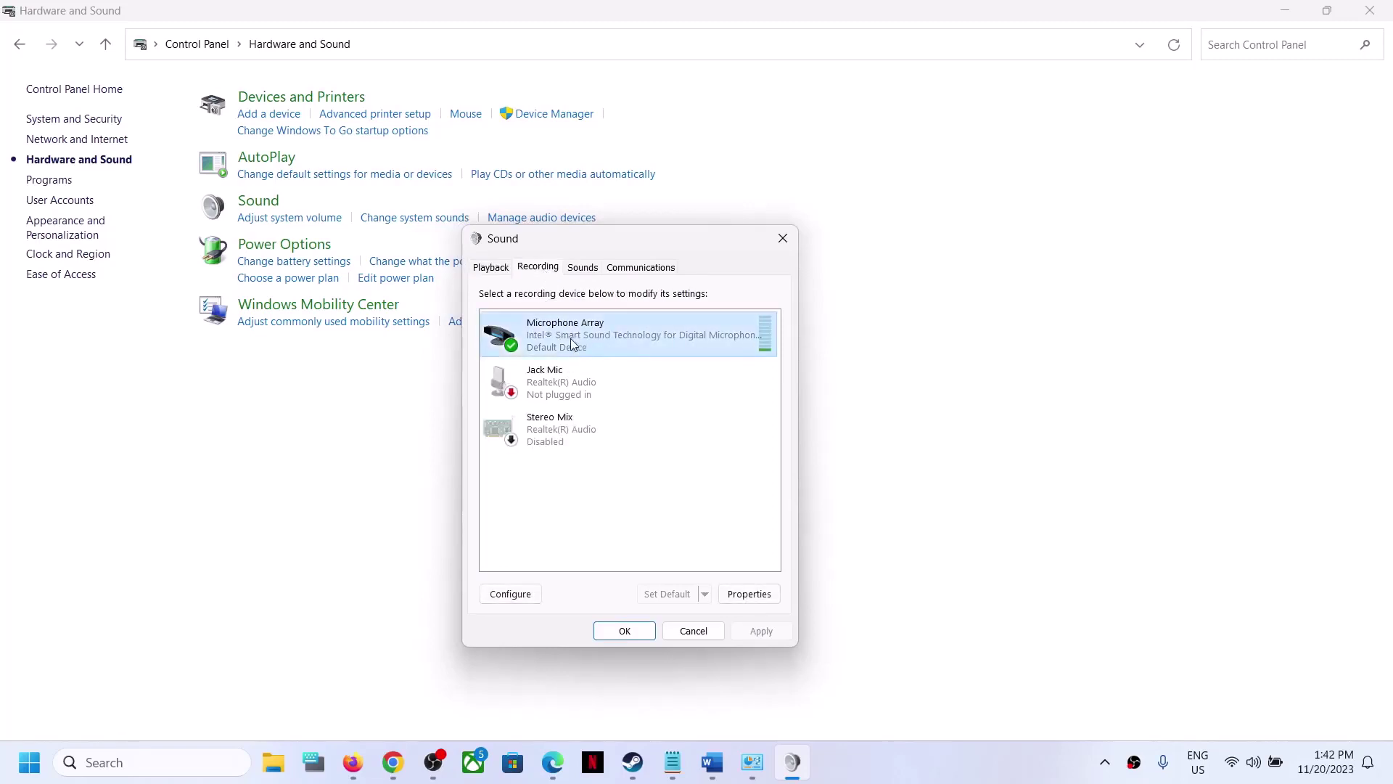
right_click(581, 338)
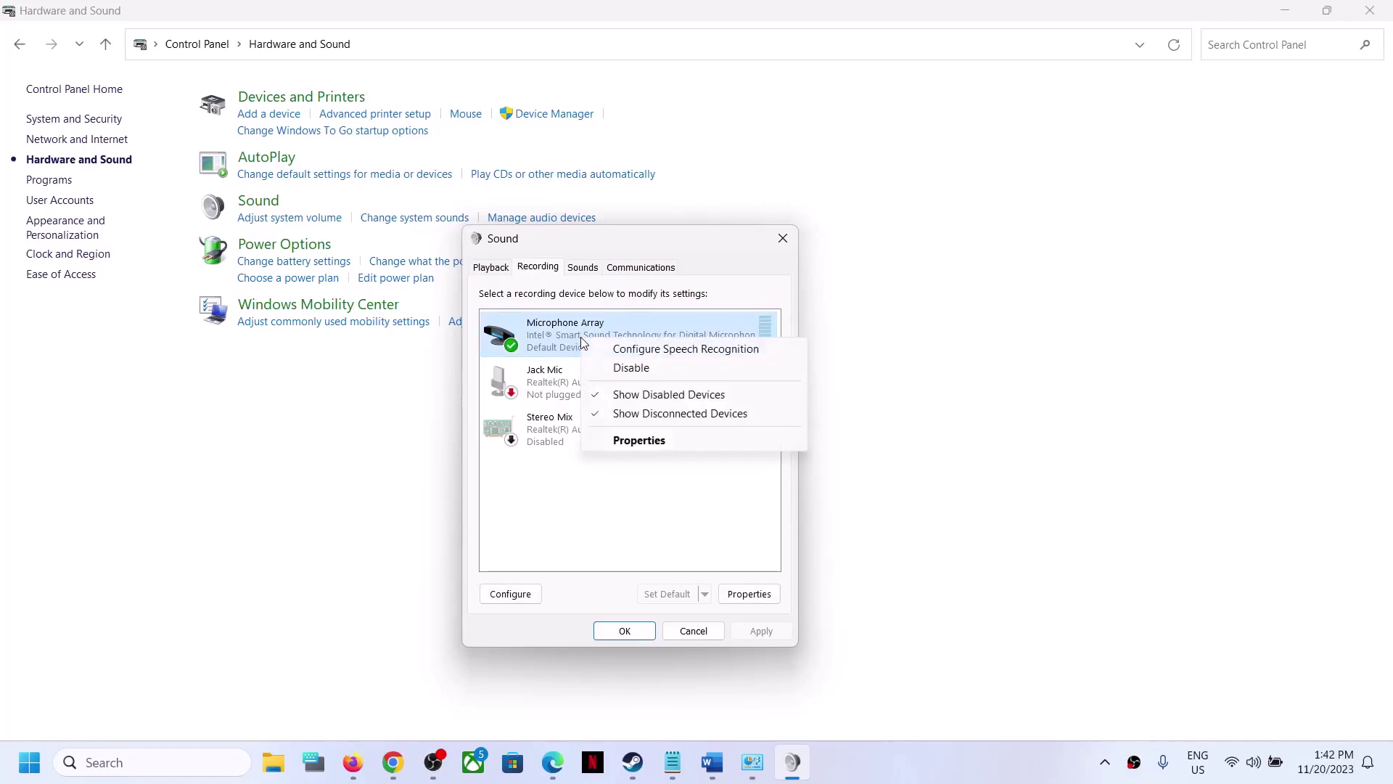
click(655, 443)
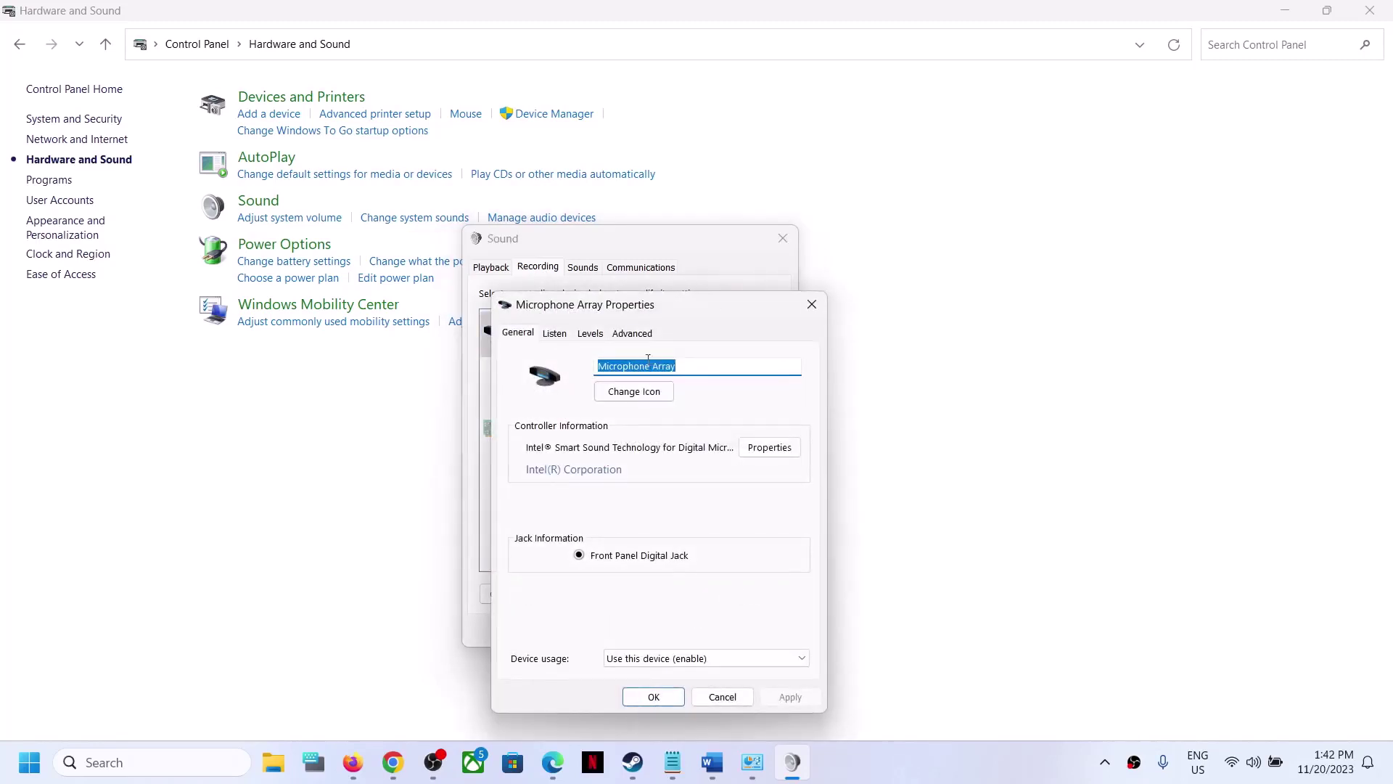
Step: Uncheck Enable audio enhancements for the Microphone Array, apply it, and close both dialogs
click(634, 335)
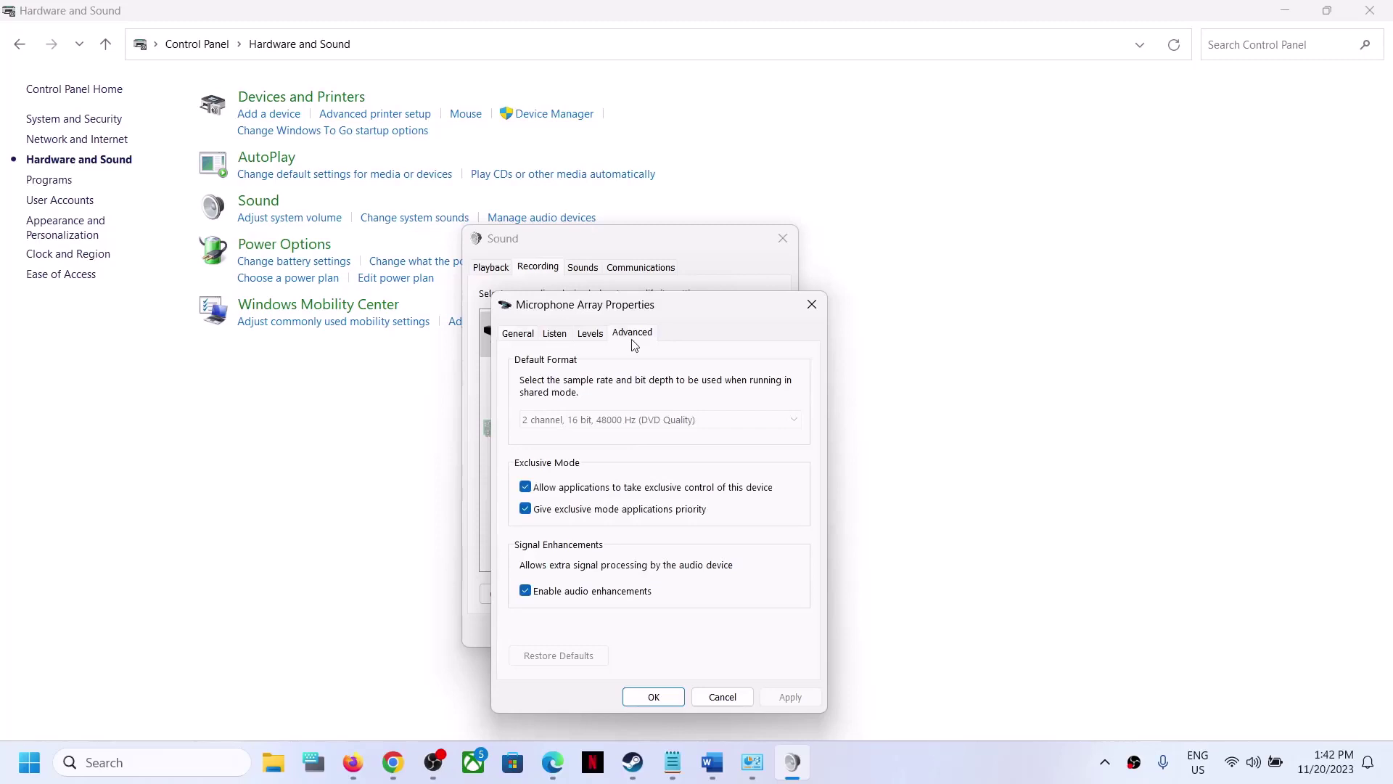
click(529, 592)
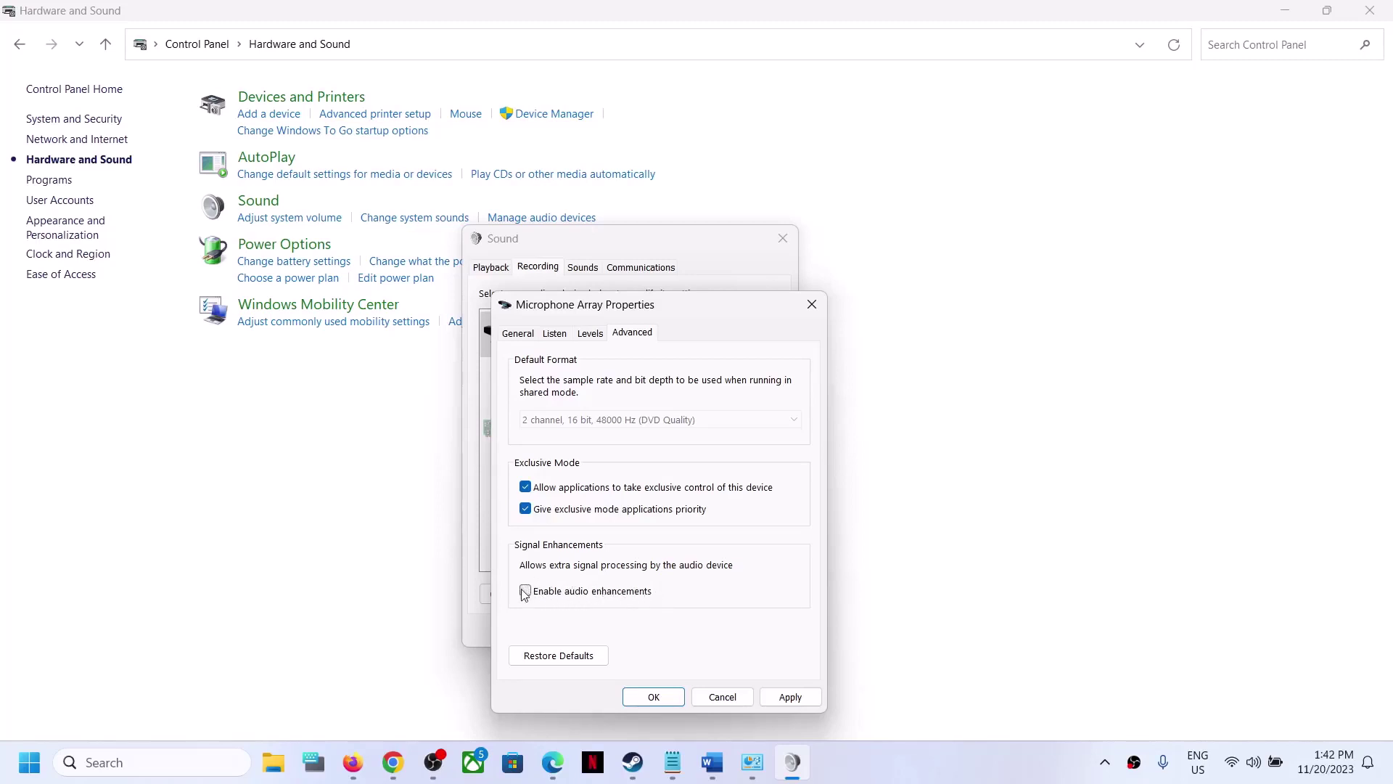
click(770, 698)
click(652, 696)
click(636, 635)
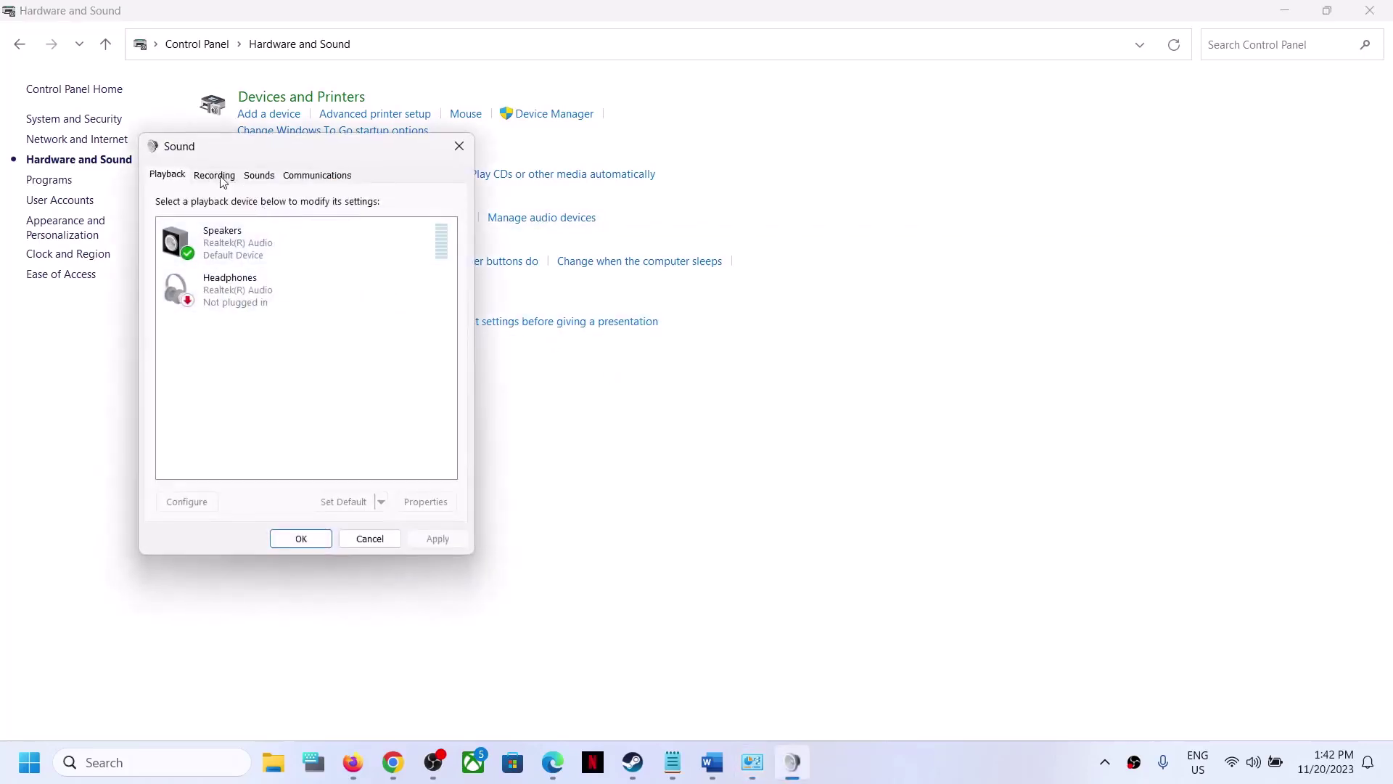
Step: Reopen Microphone Array properties to confirm enhancements are off, then close the Sound dialog
click(218, 176)
click(277, 243)
right_click(280, 243)
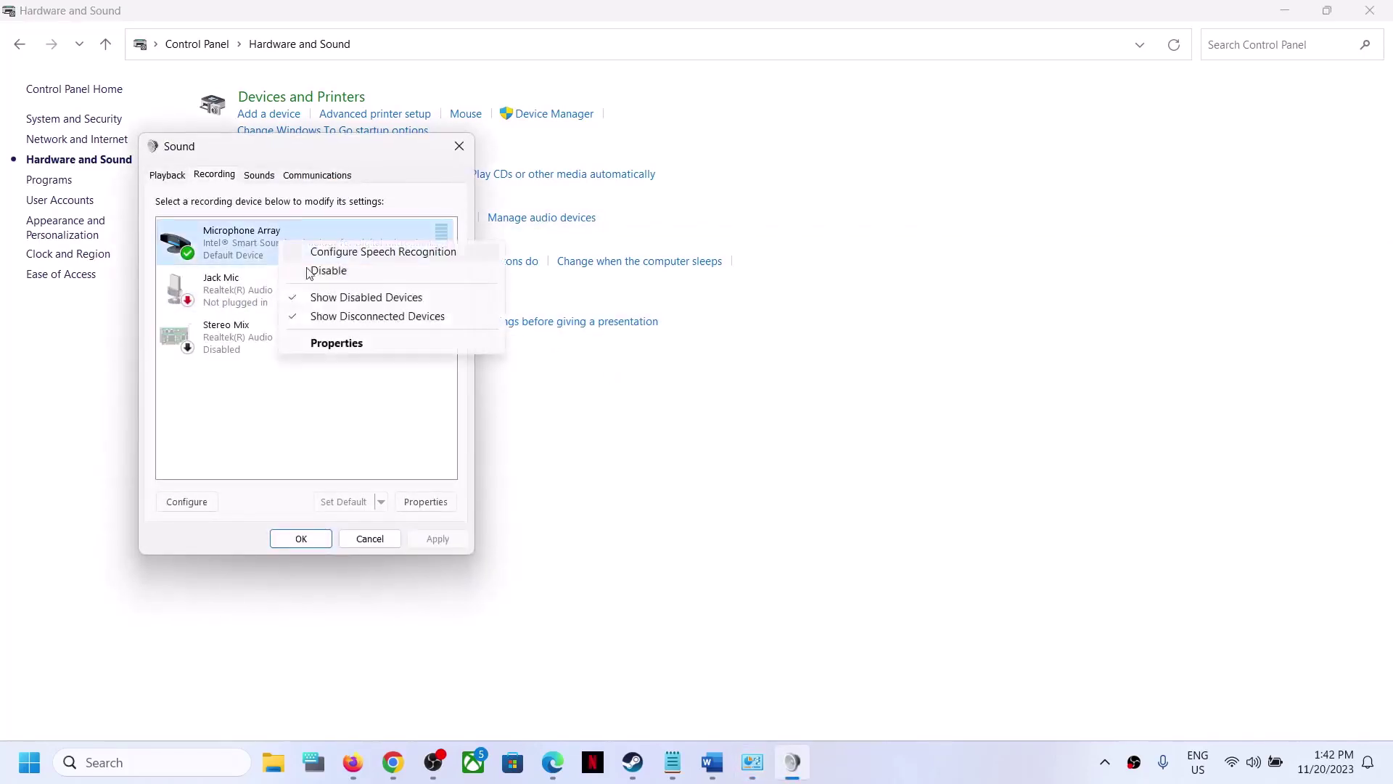
click(345, 344)
click(309, 242)
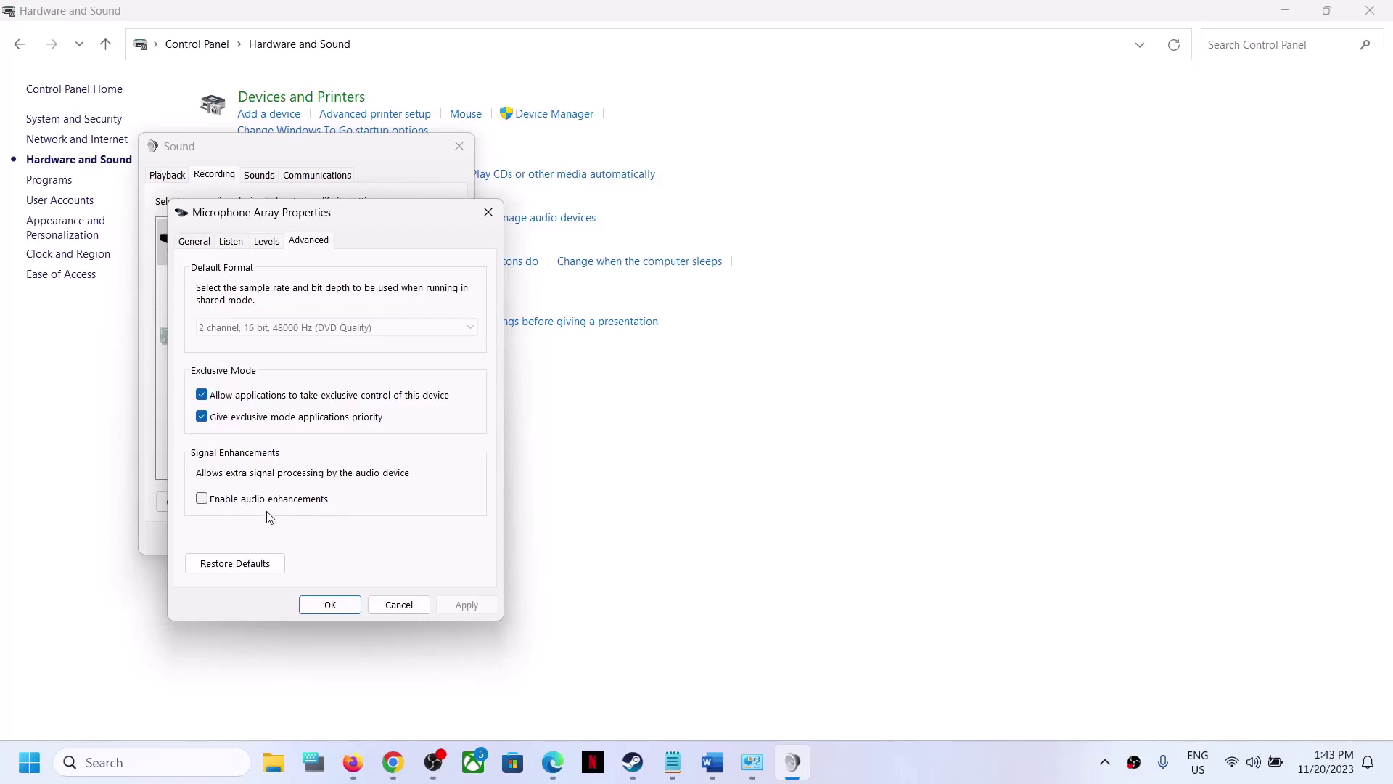
click(349, 605)
click(475, 148)
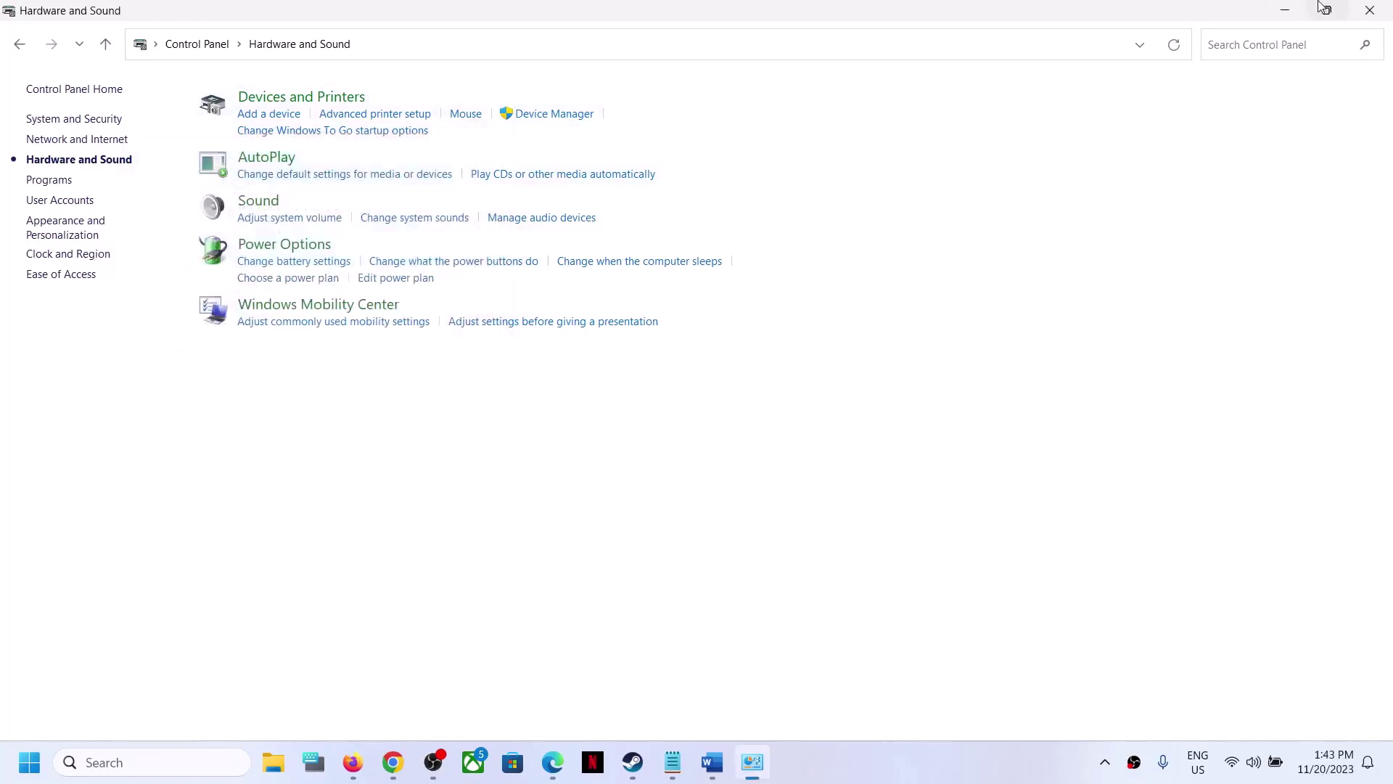
Step: Minimise Control Panel, highlight 'Windows + G' in the Word notes, and bring up Xbox Game Bar
click(1286, 10)
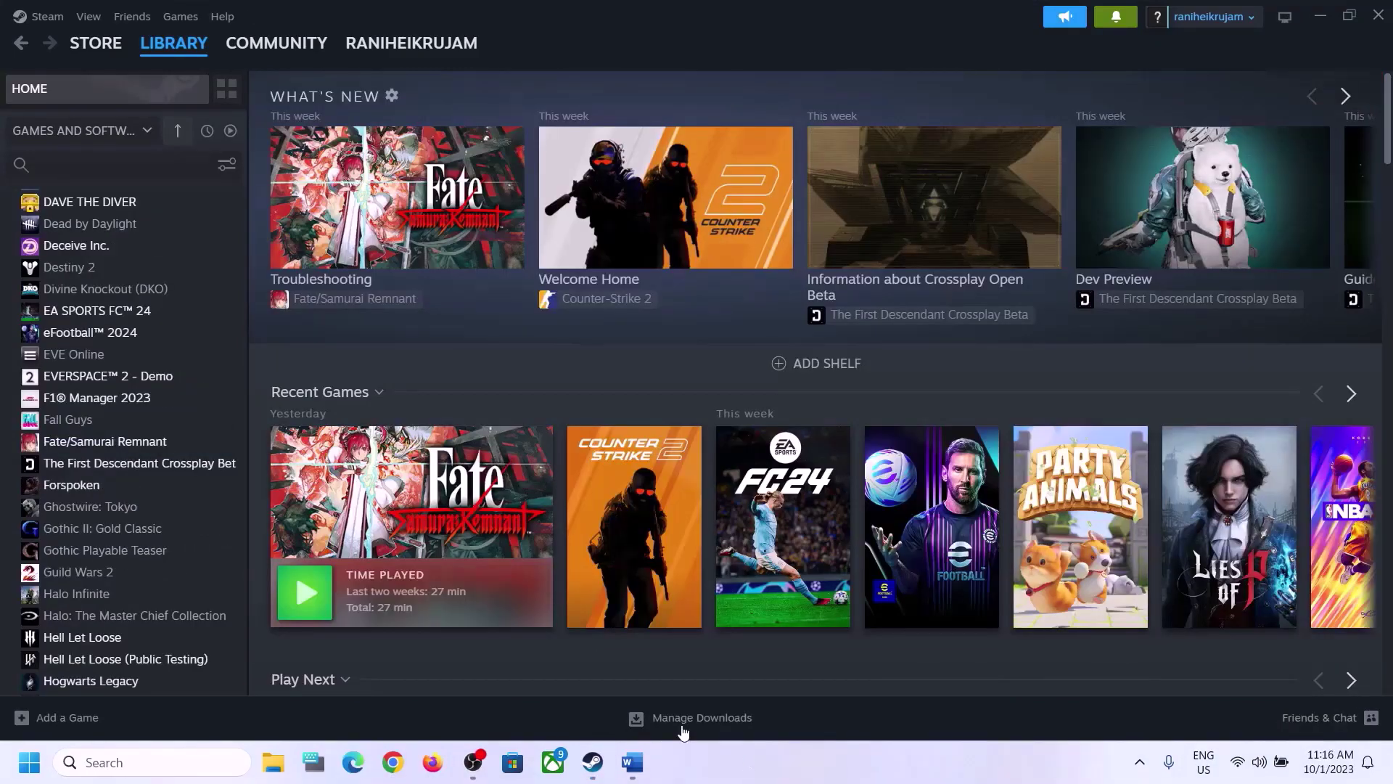
click(632, 761)
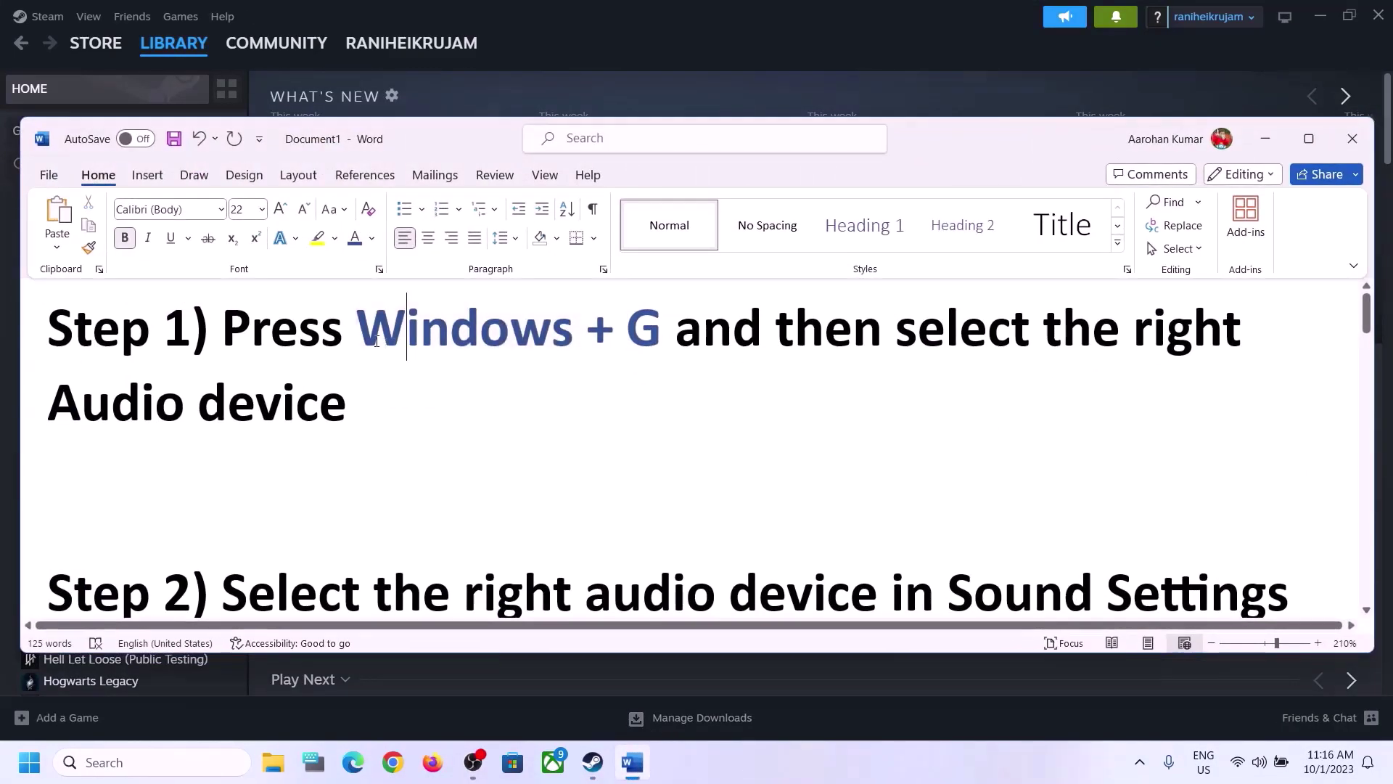
drag(357, 330, 895, 330)
click(1265, 139)
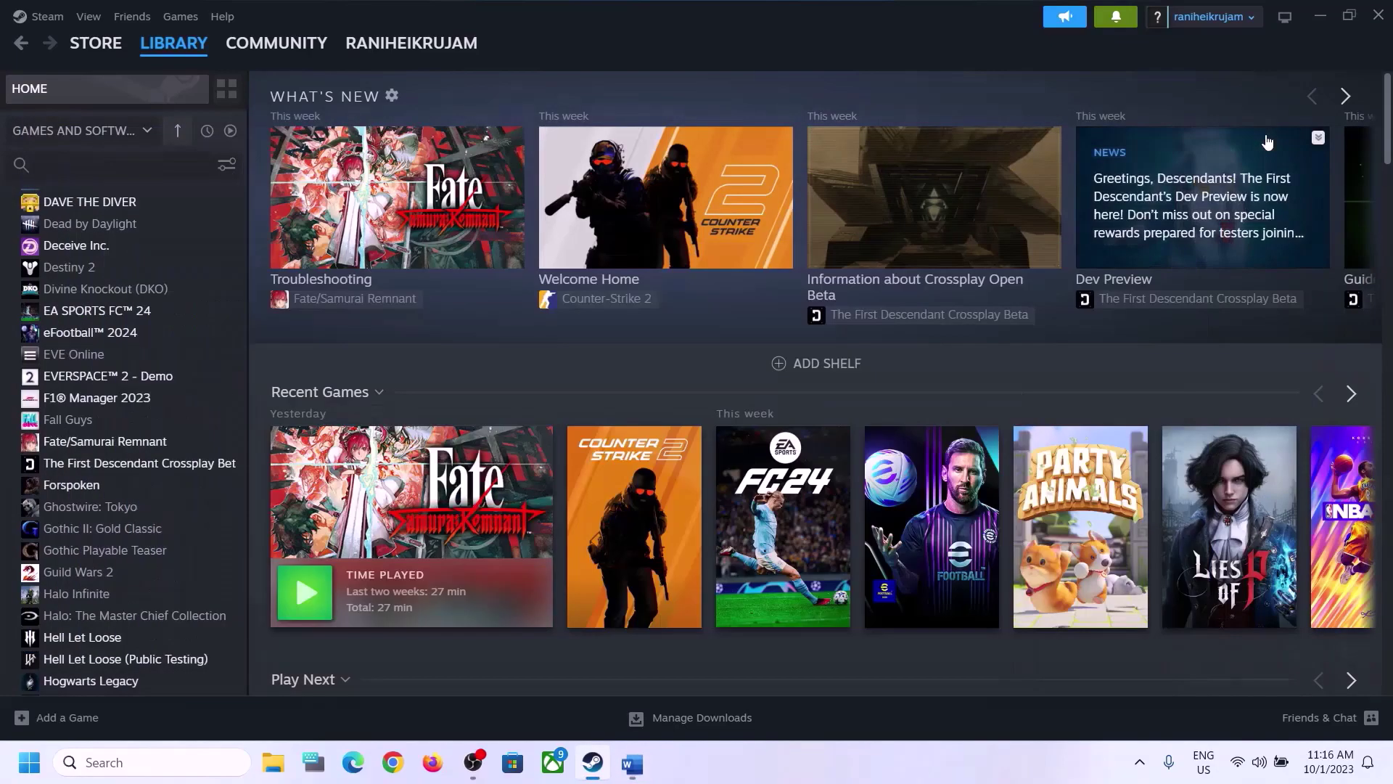
key(super+g)
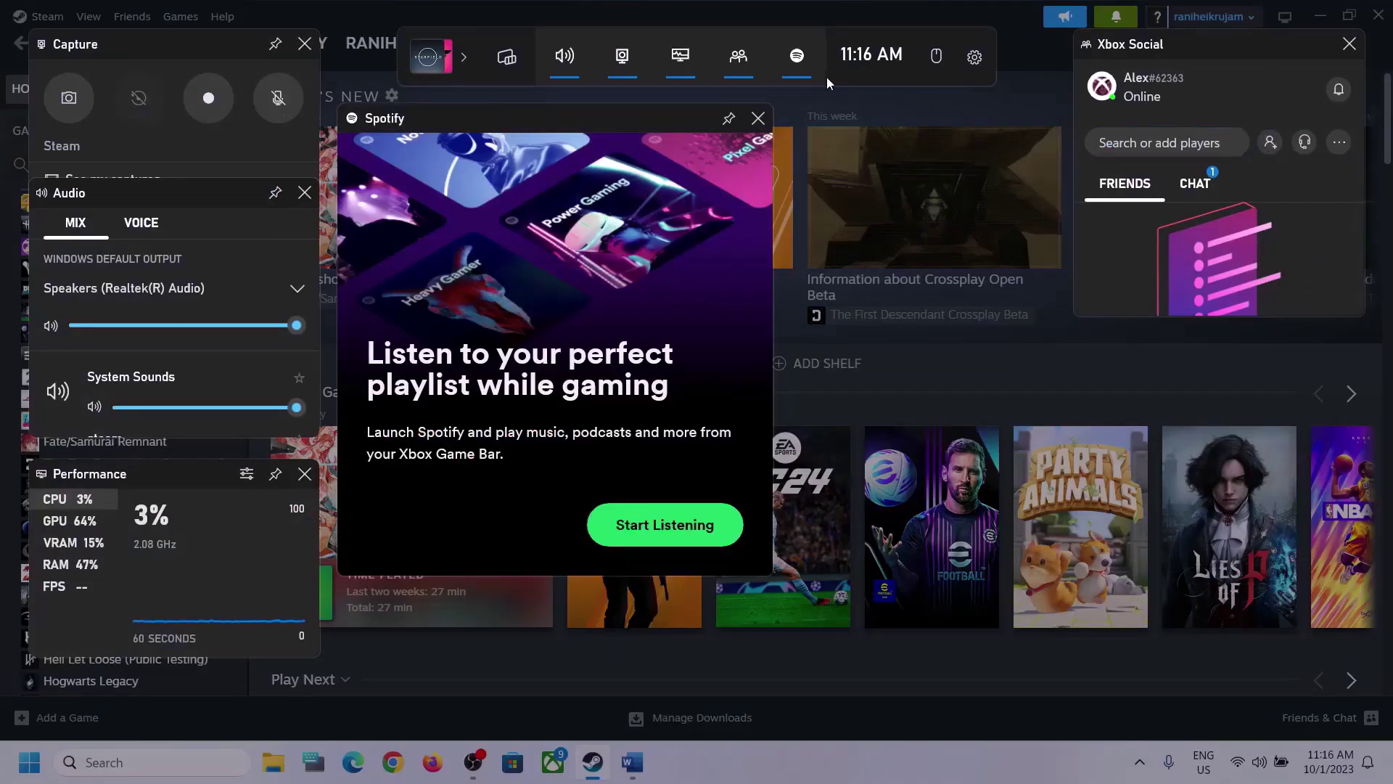
Step: Choose Speakers (Realtek(R) Audio) as Windows Default Output in the Game Bar Audio mix
click(564, 58)
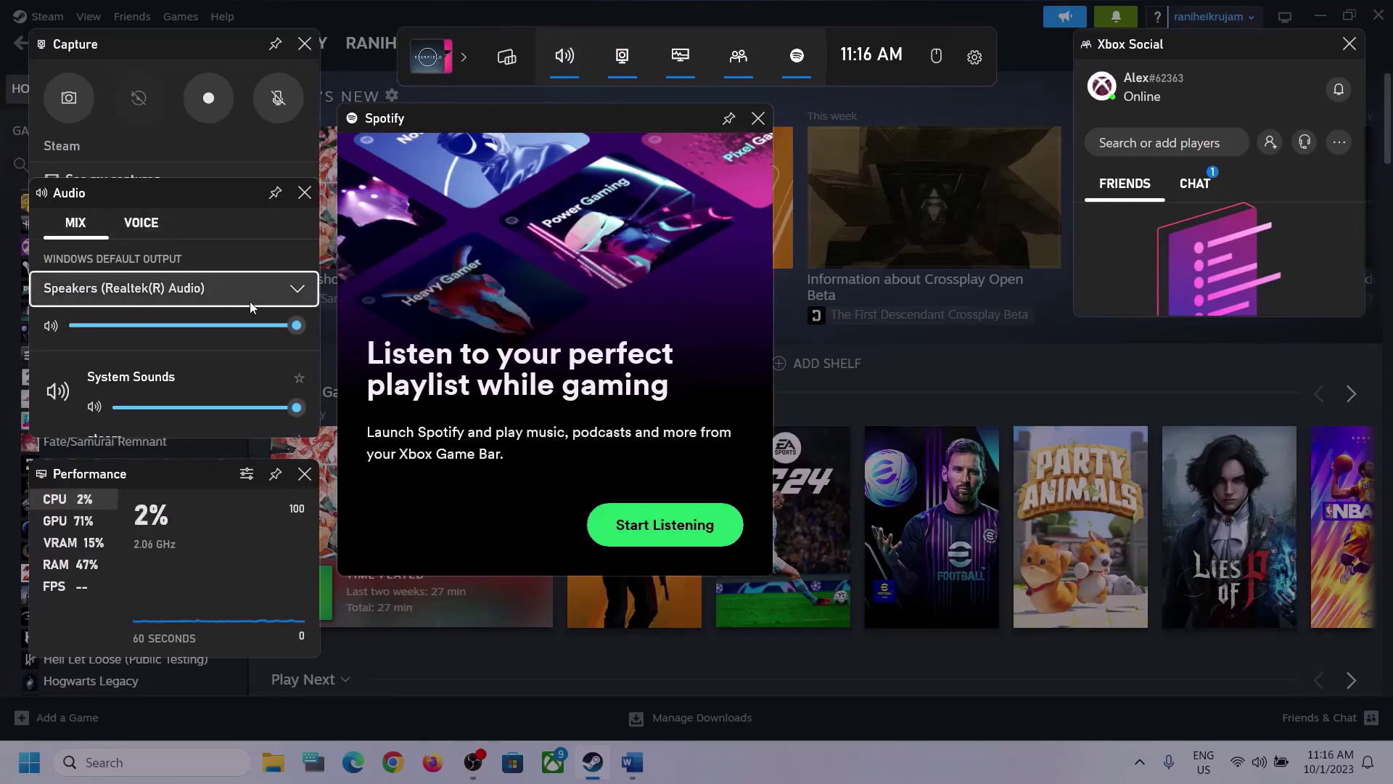
click(296, 291)
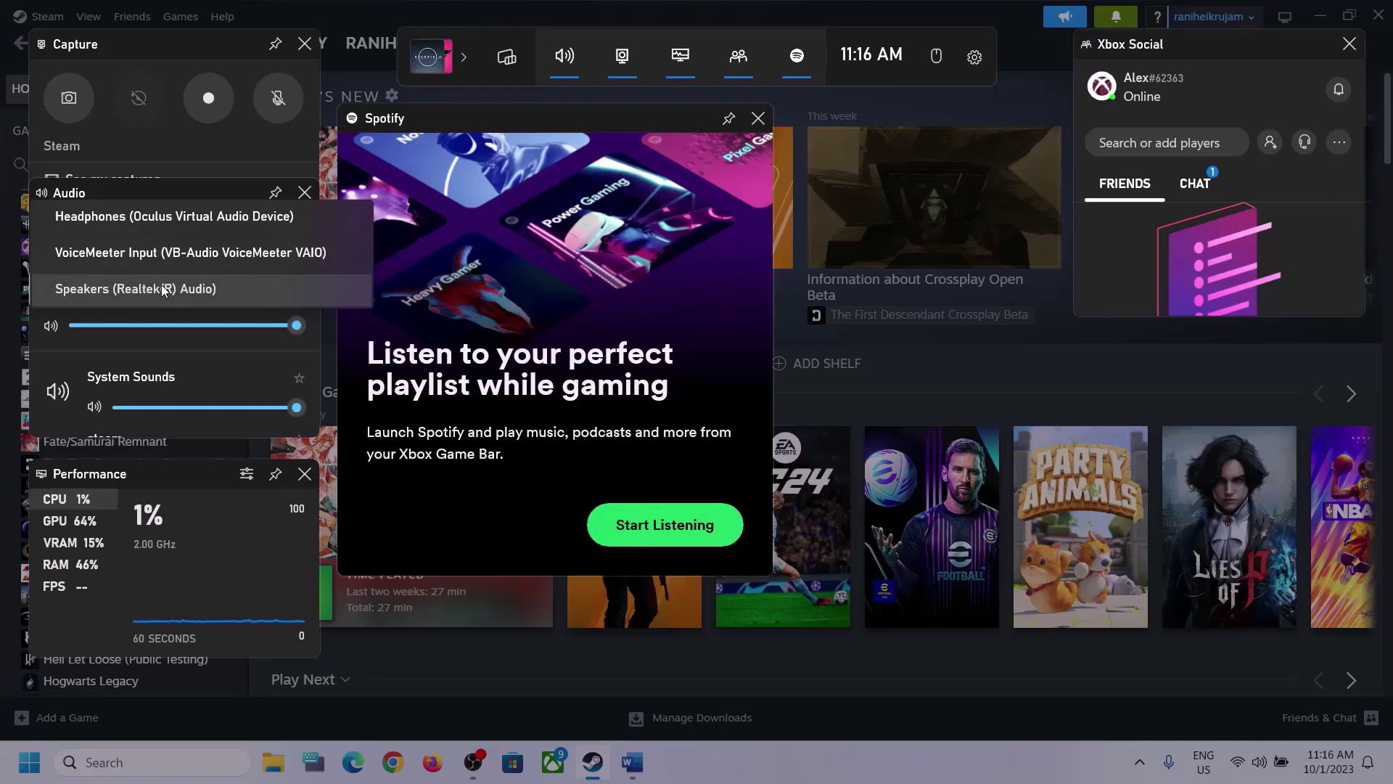
click(199, 289)
scroll(214, 358, down, 2)
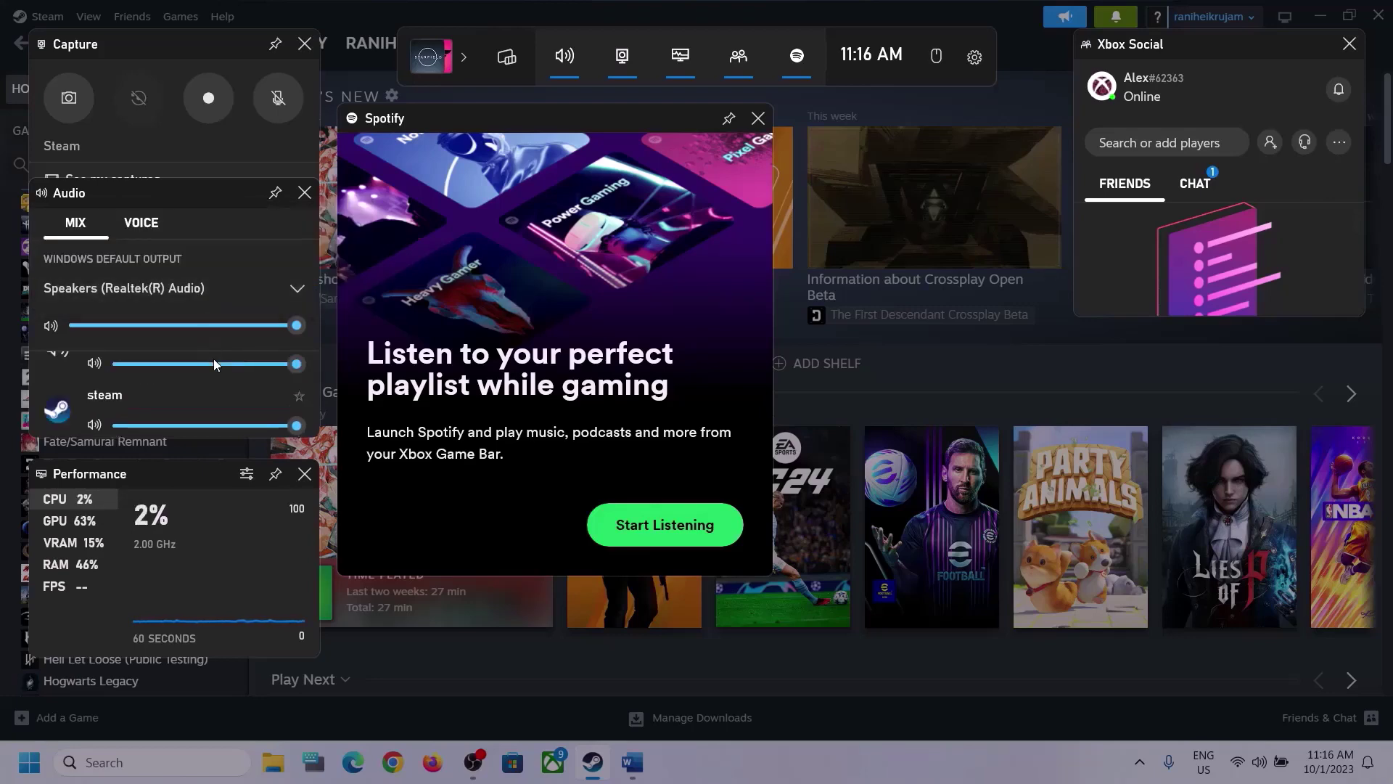
scroll(206, 387, up, 1)
scroll(186, 388, down, 1)
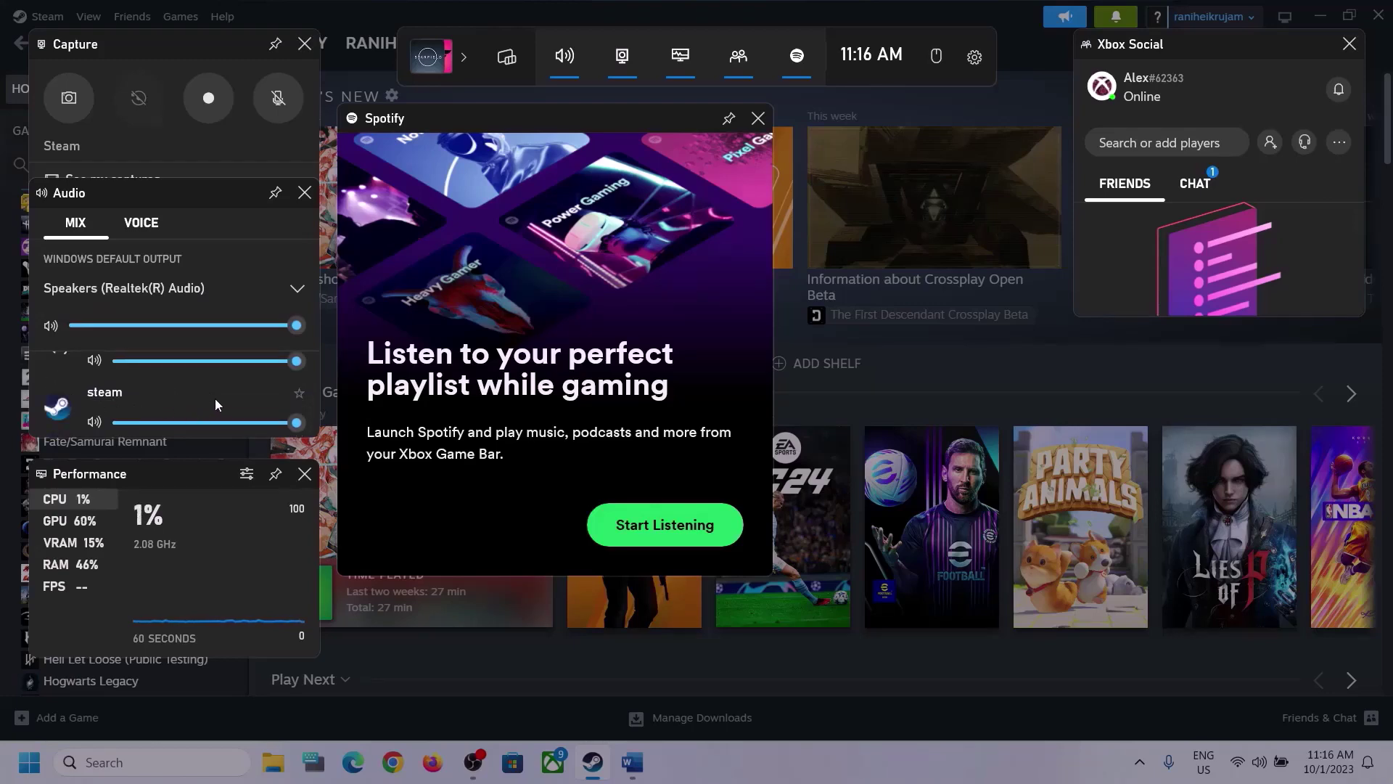
scroll(229, 395, up, 1)
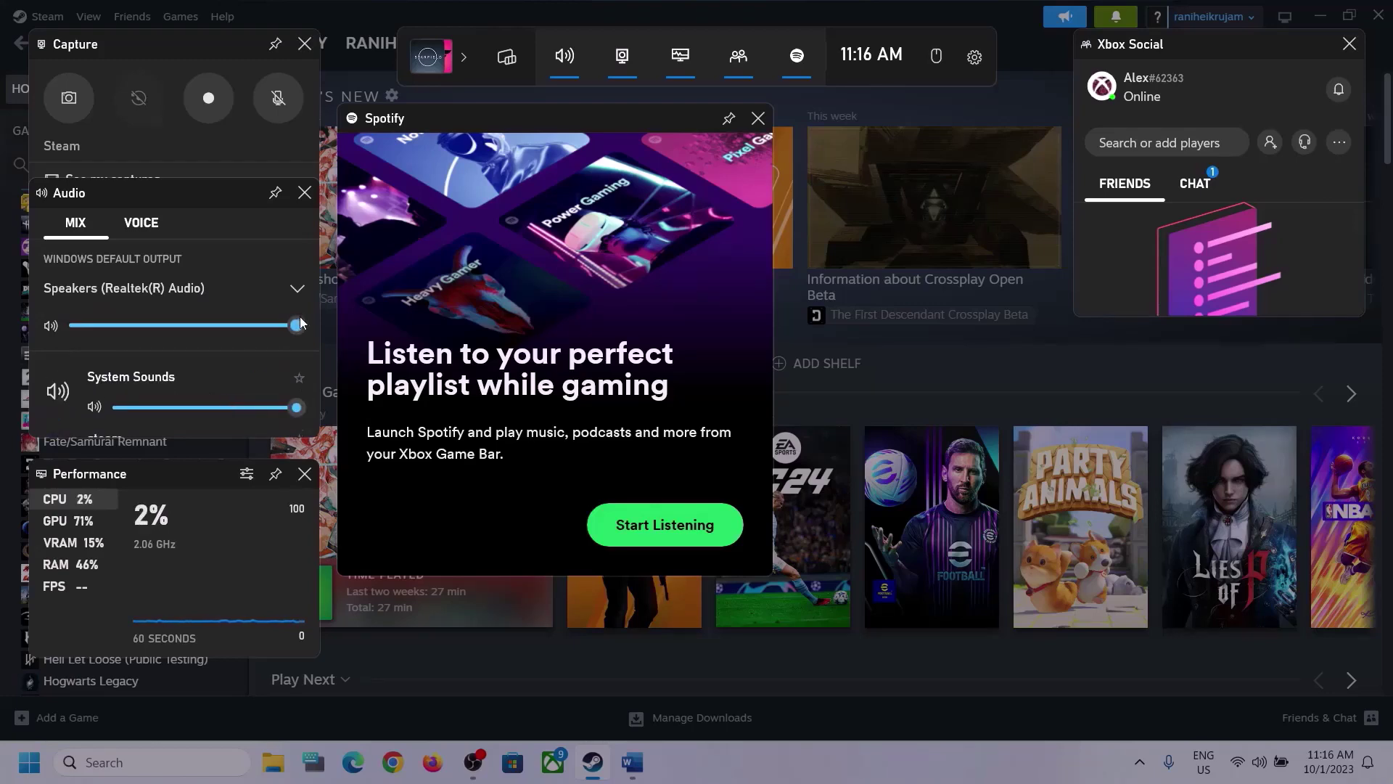
Step: On the Voice tab, keep Microphone Array for input and Realtek Speakers for communications, then close Game Bar
click(138, 228)
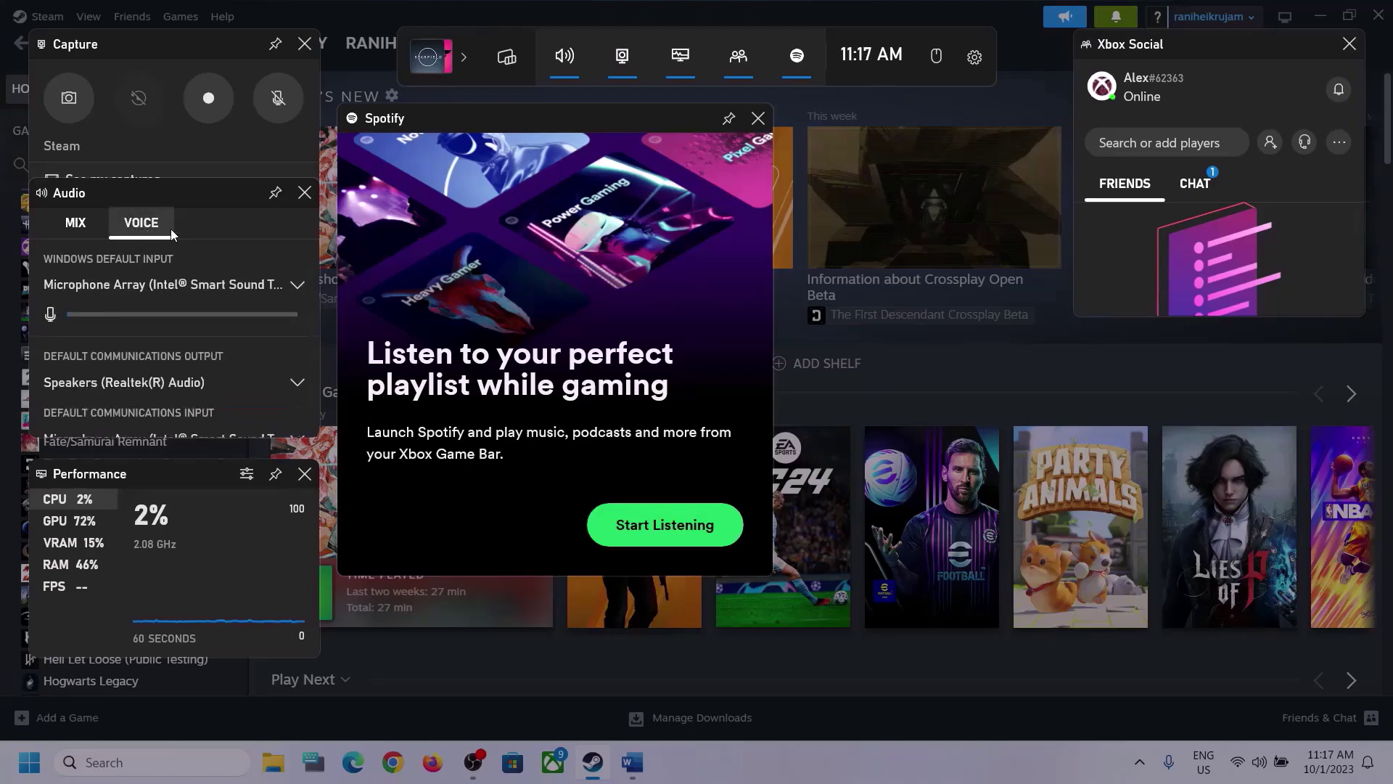
click(293, 284)
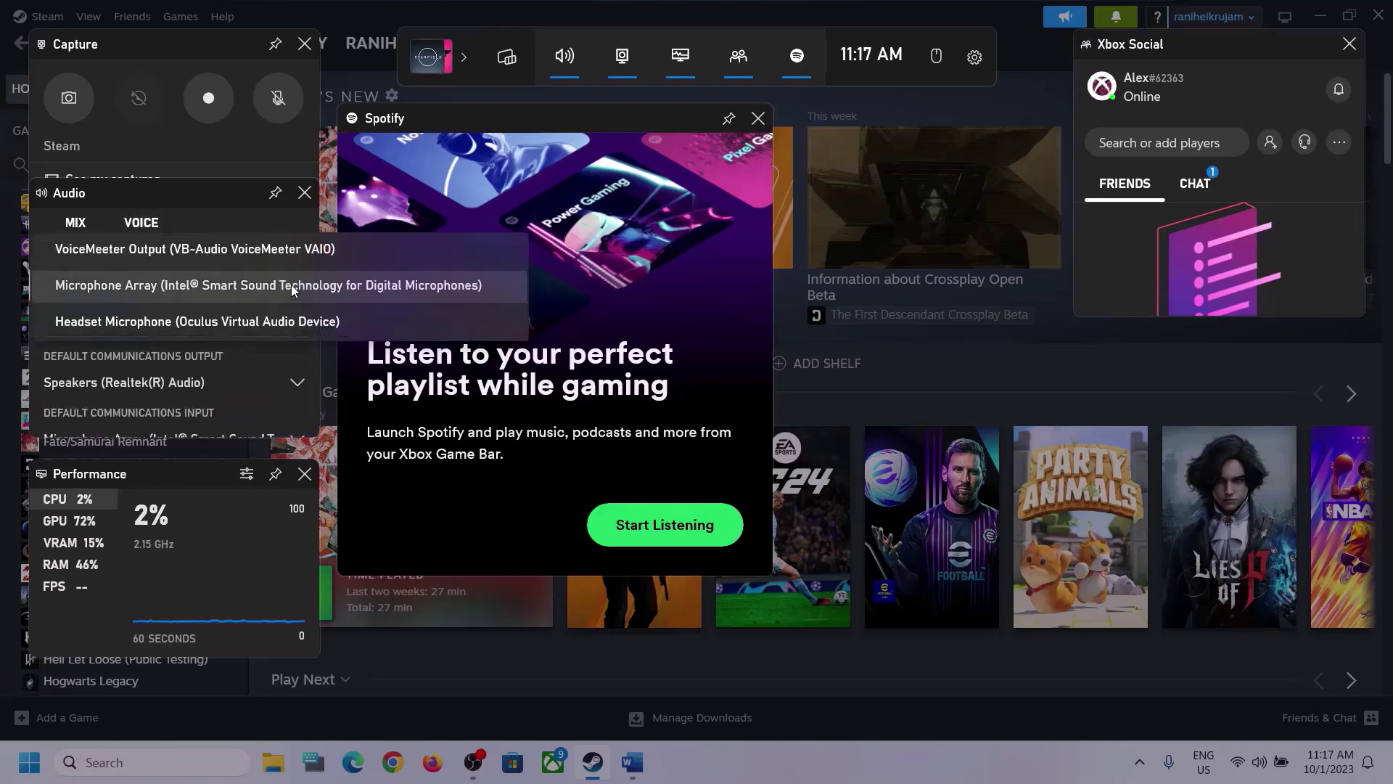
click(203, 195)
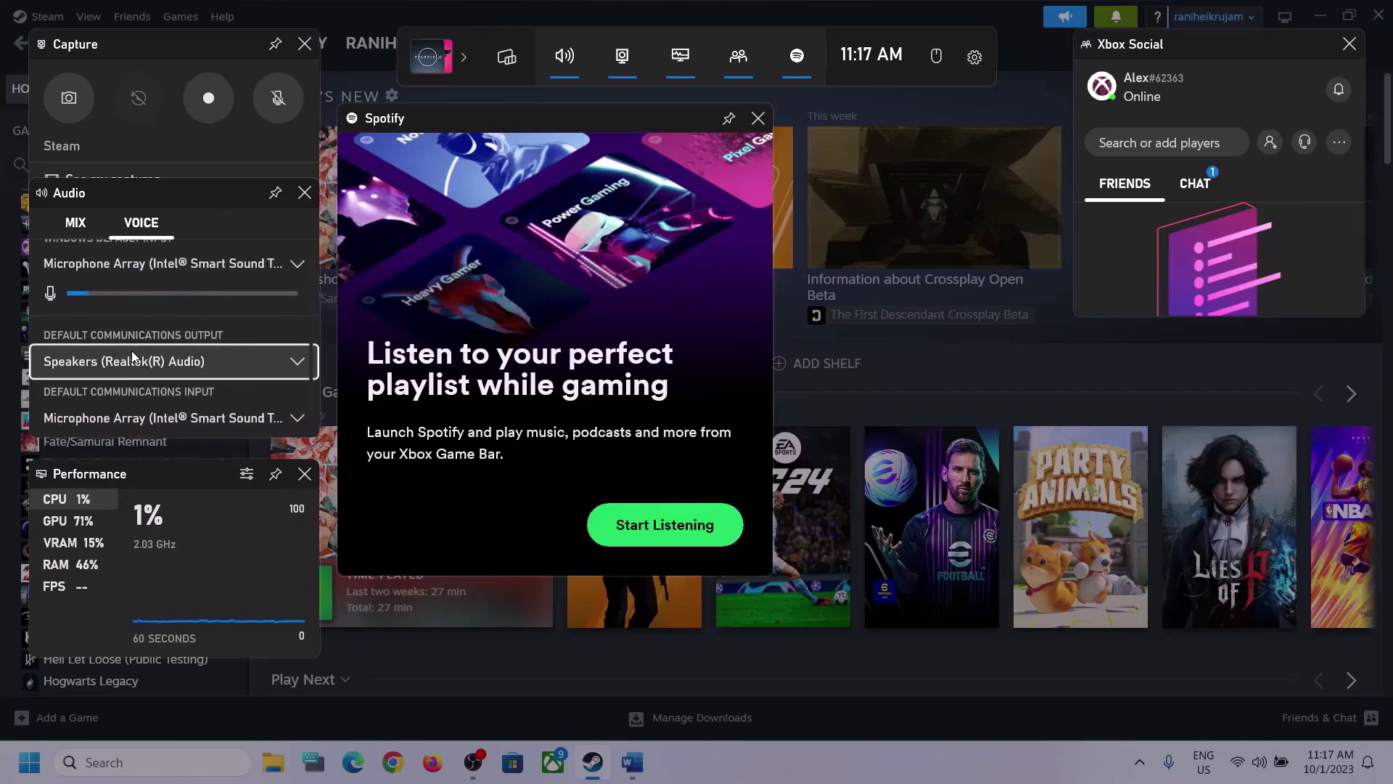
click(299, 362)
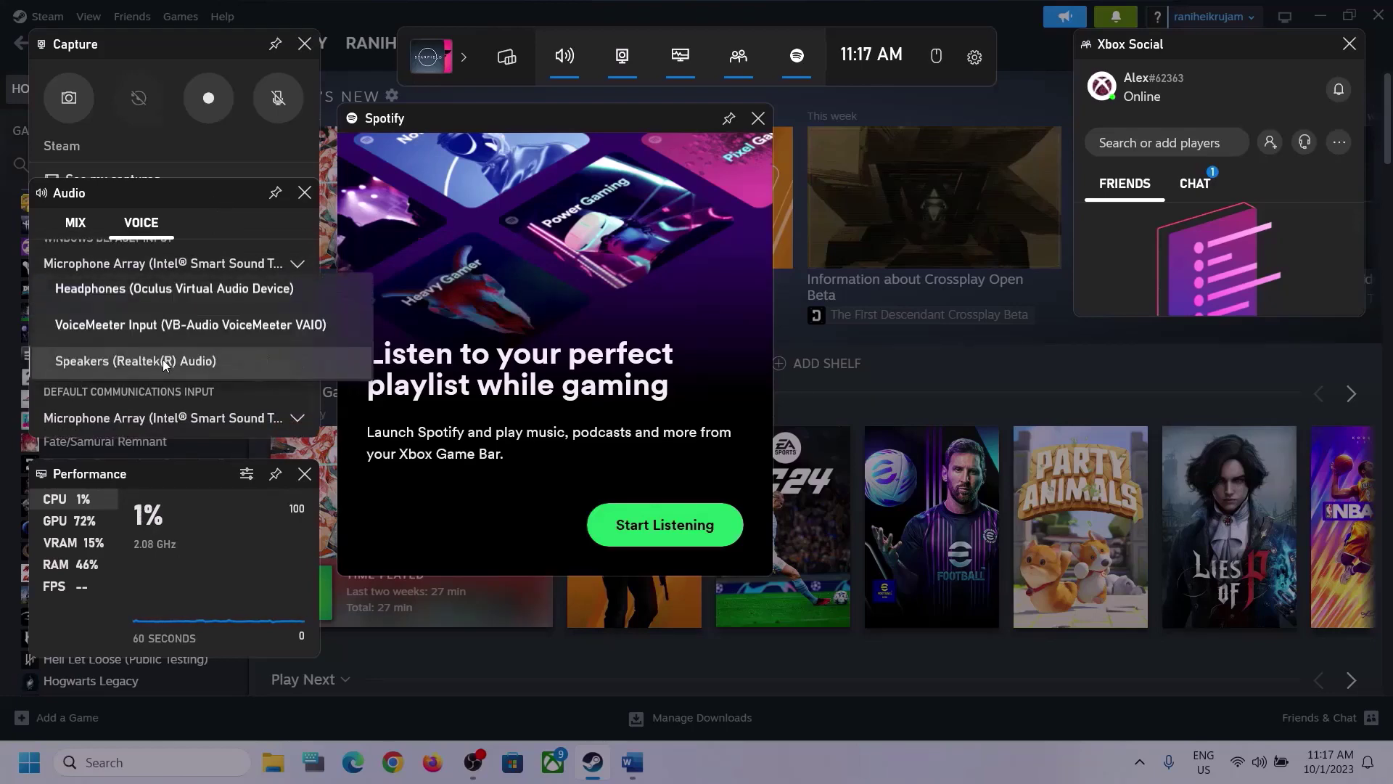
click(227, 363)
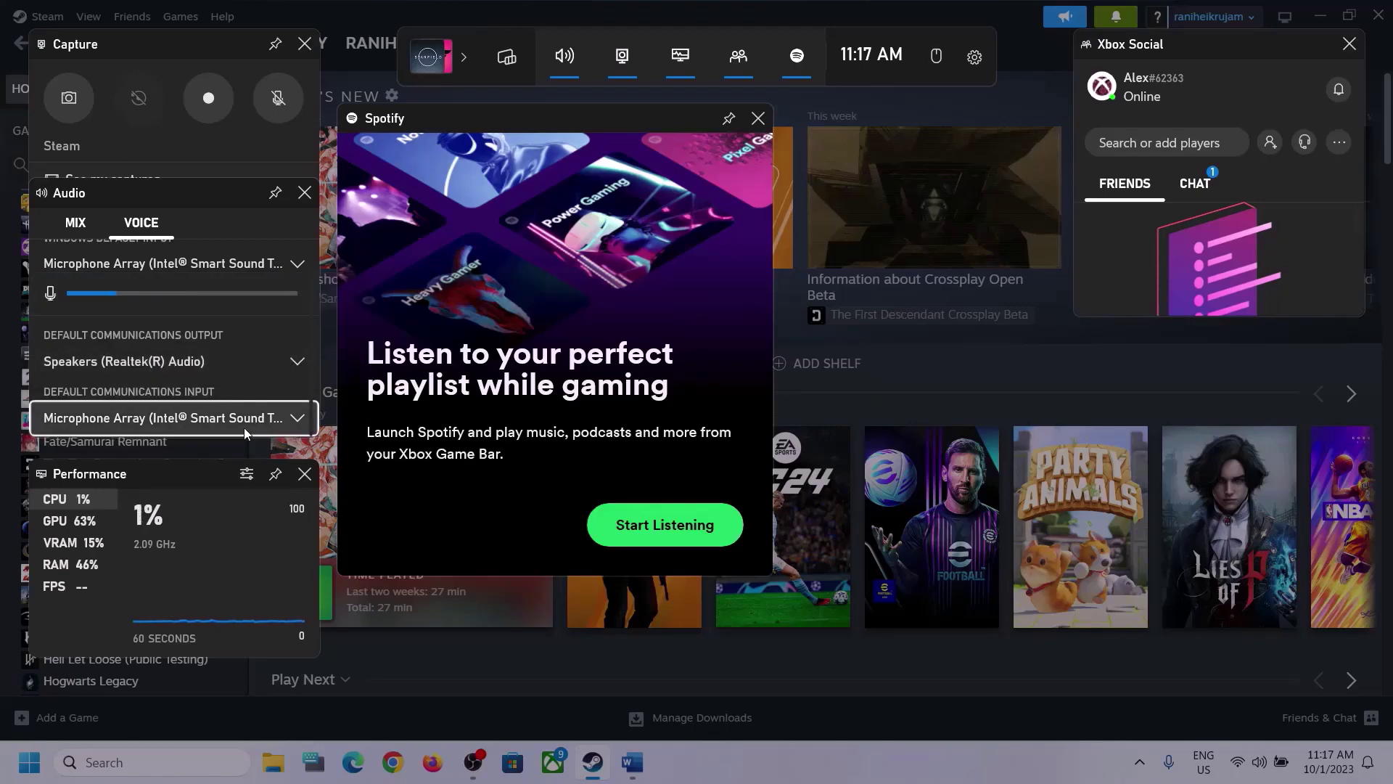
click(289, 423)
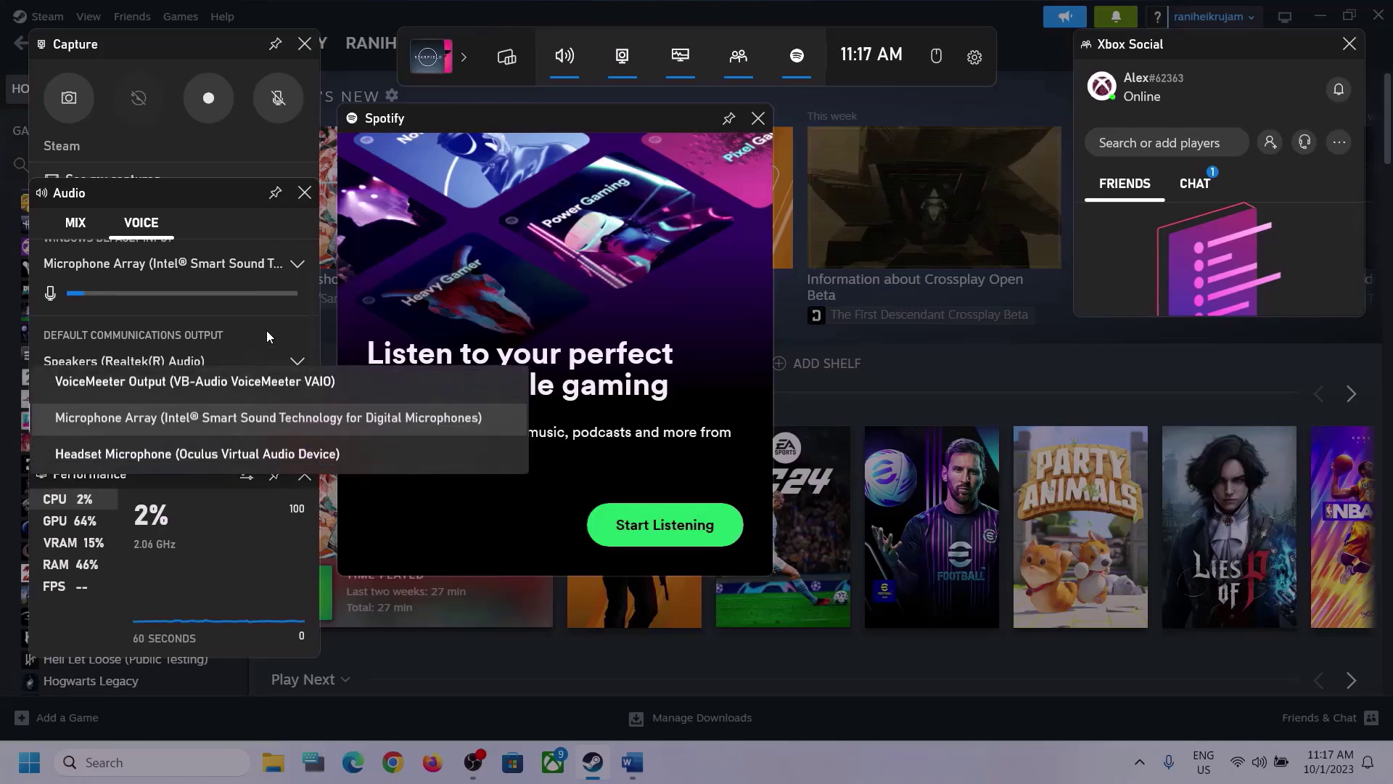
click(289, 311)
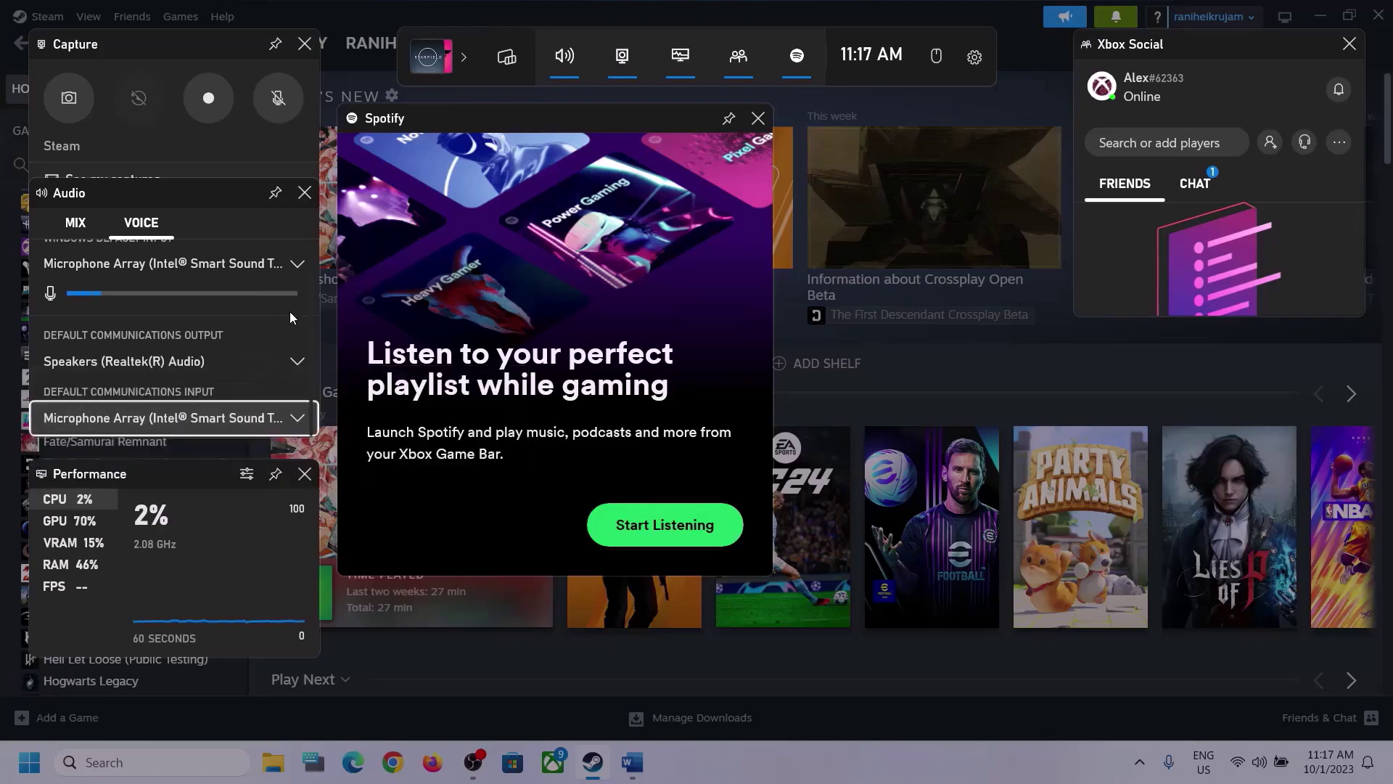
click(804, 216)
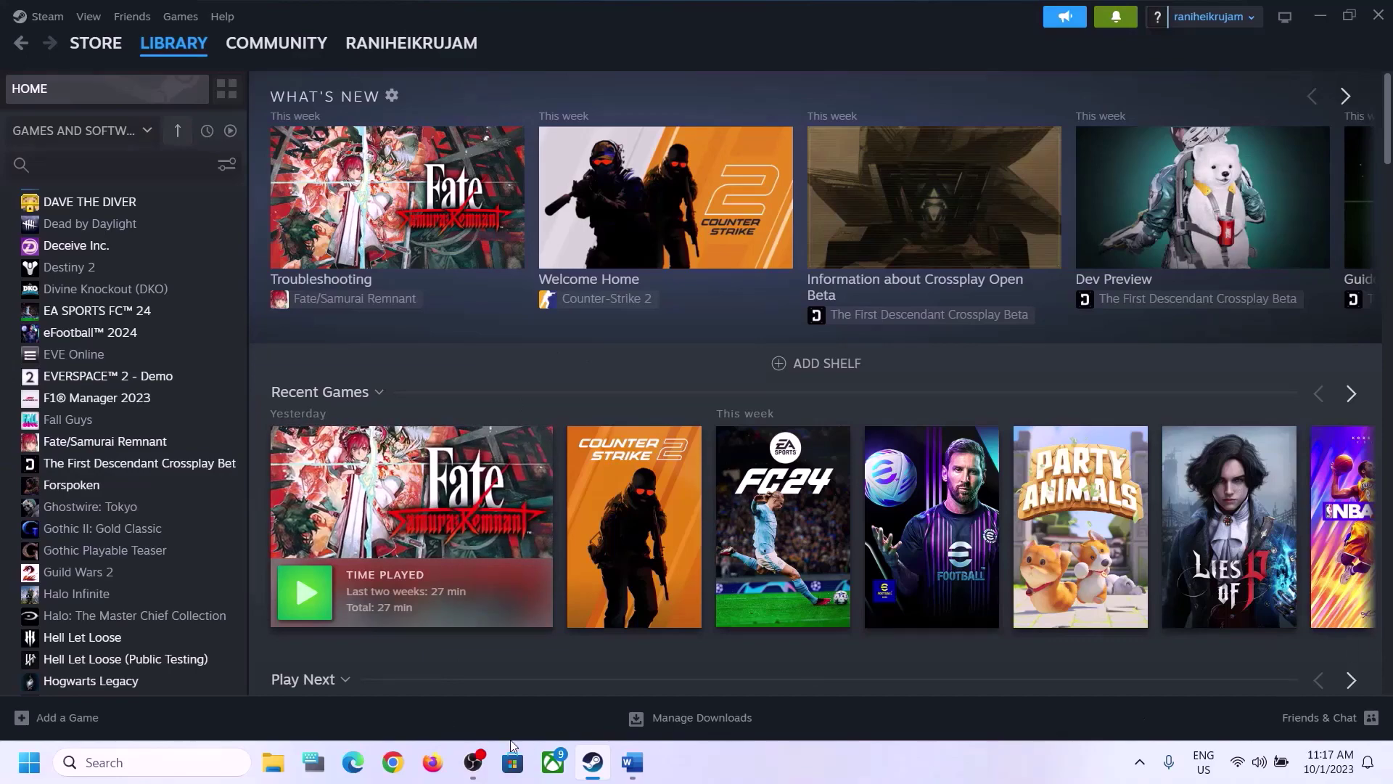
Step: Highlight the Step 2 audio-device instruction in Word, minimise it, and bring up Quick Settings
click(632, 762)
scroll(345, 567, down, 1)
scroll(345, 567, down, 2)
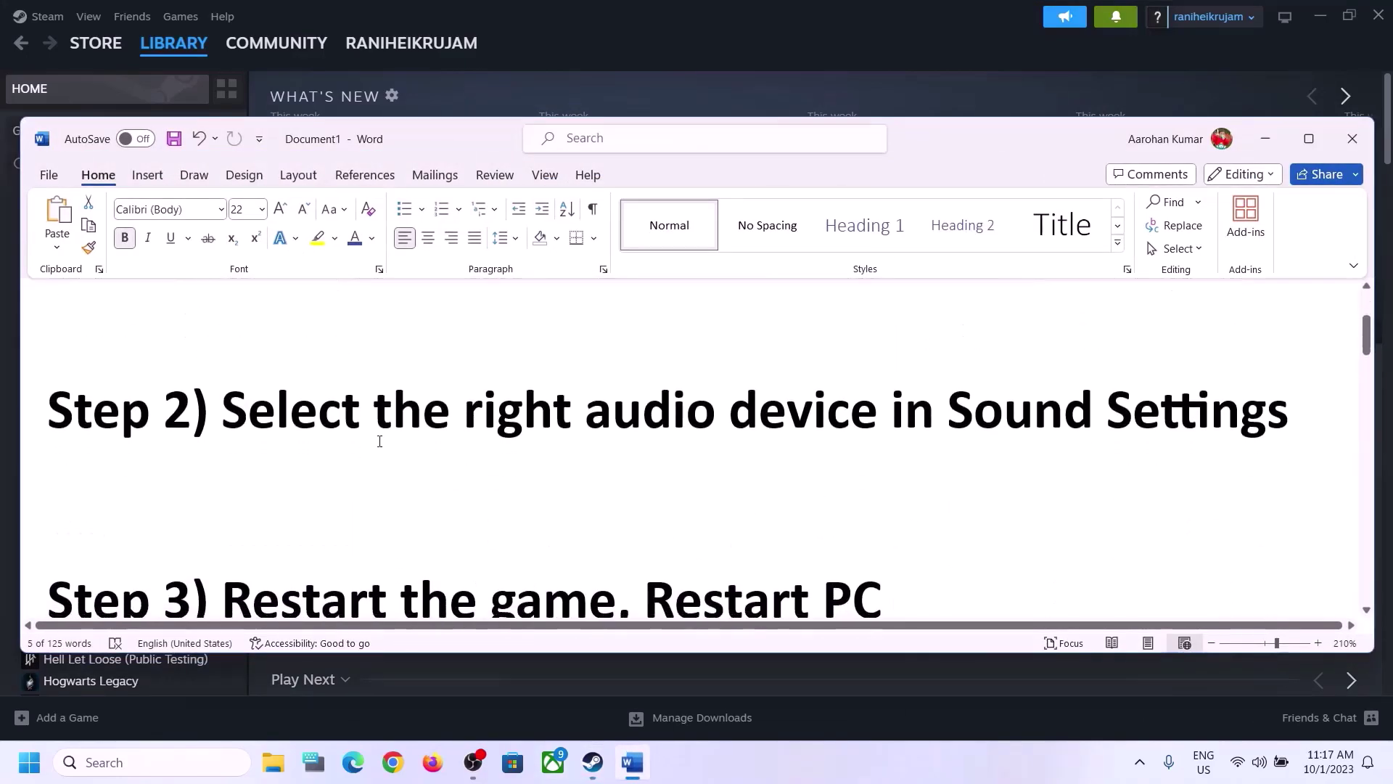
scroll(377, 436, up, 2)
drag(222, 501, 1104, 501)
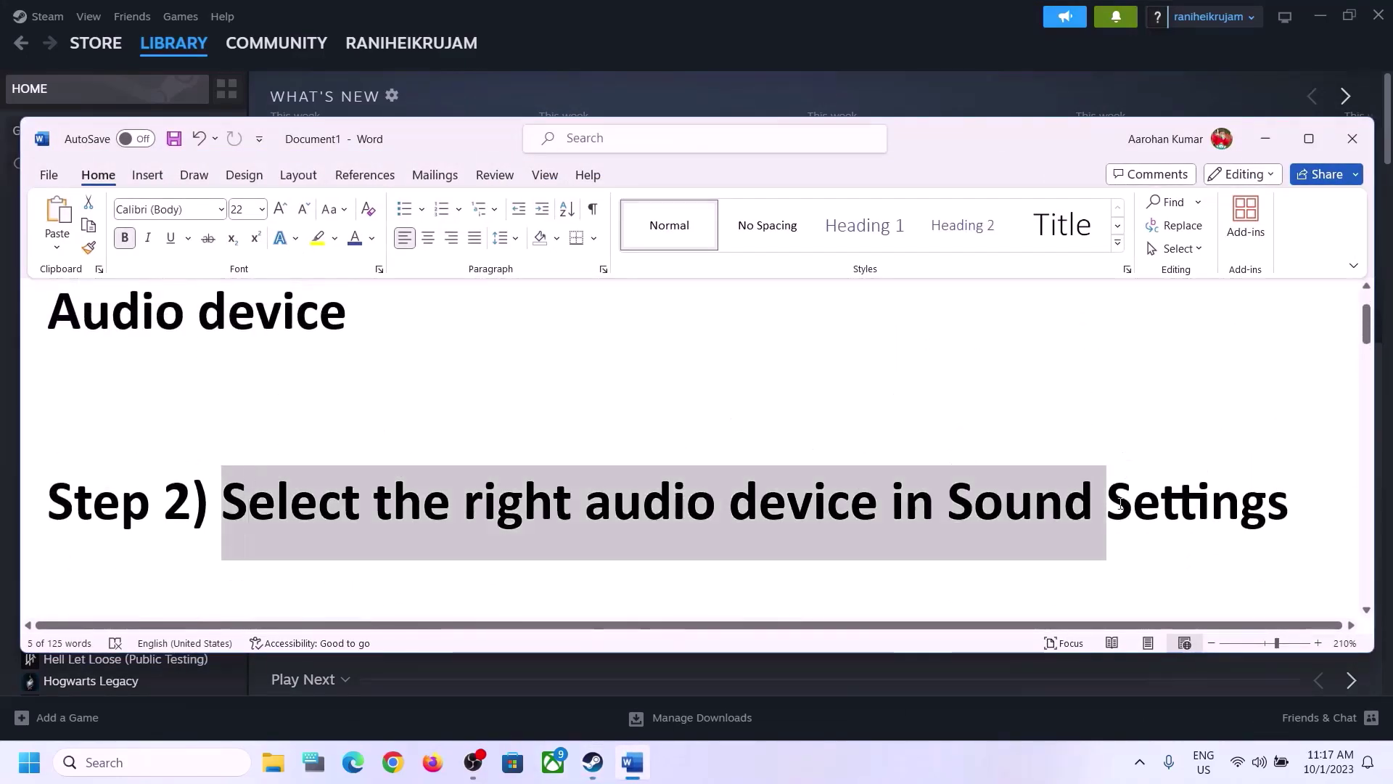
click(1266, 138)
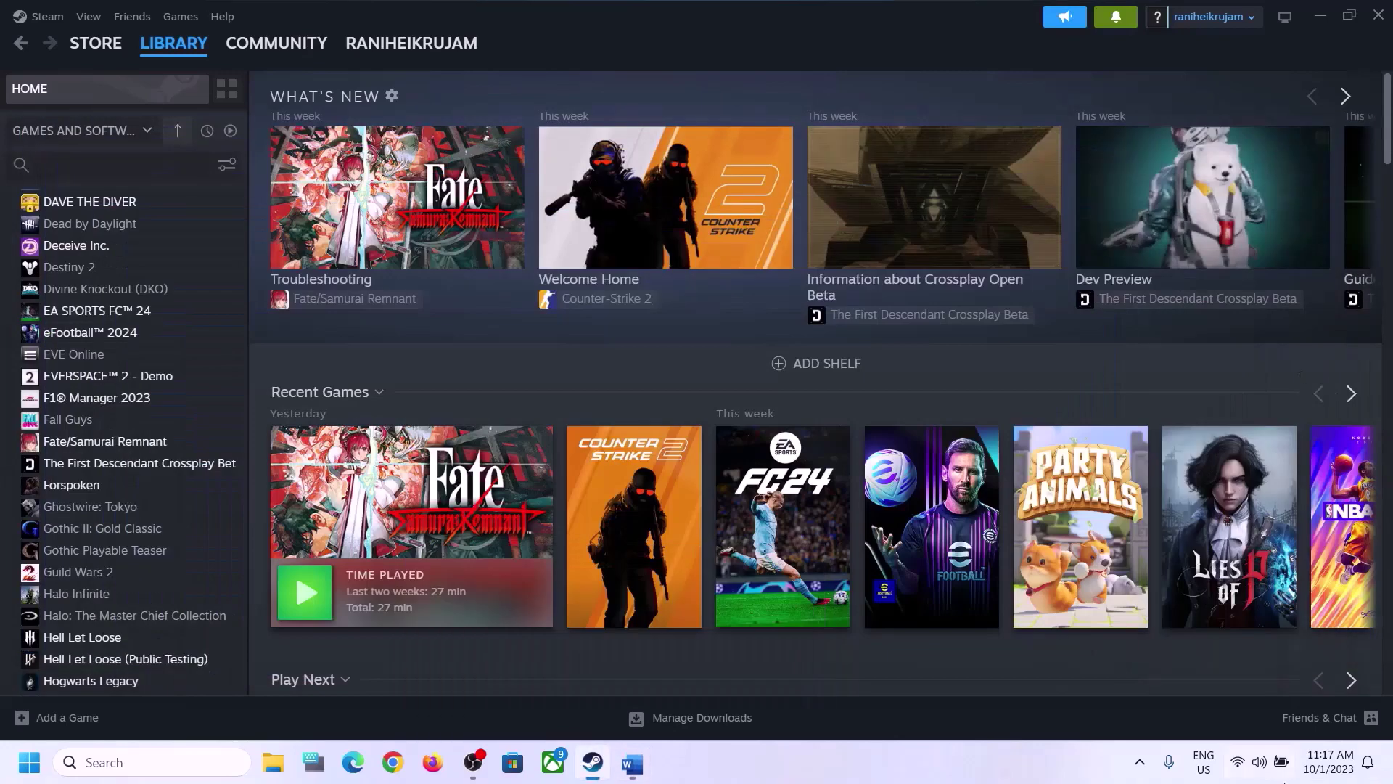
click(1261, 766)
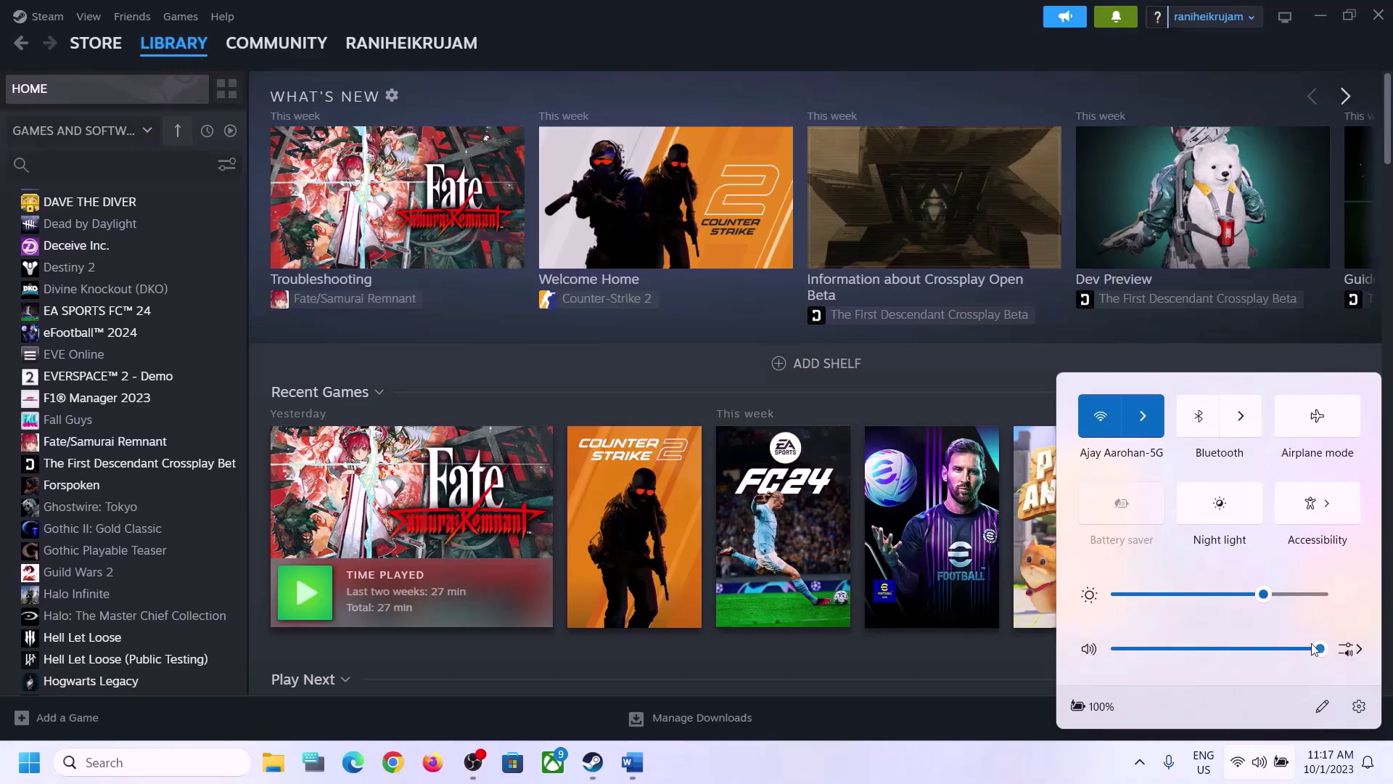
Step: Browse the Sound output device list, confirm spatial sound is Off, and close the panel
click(1360, 649)
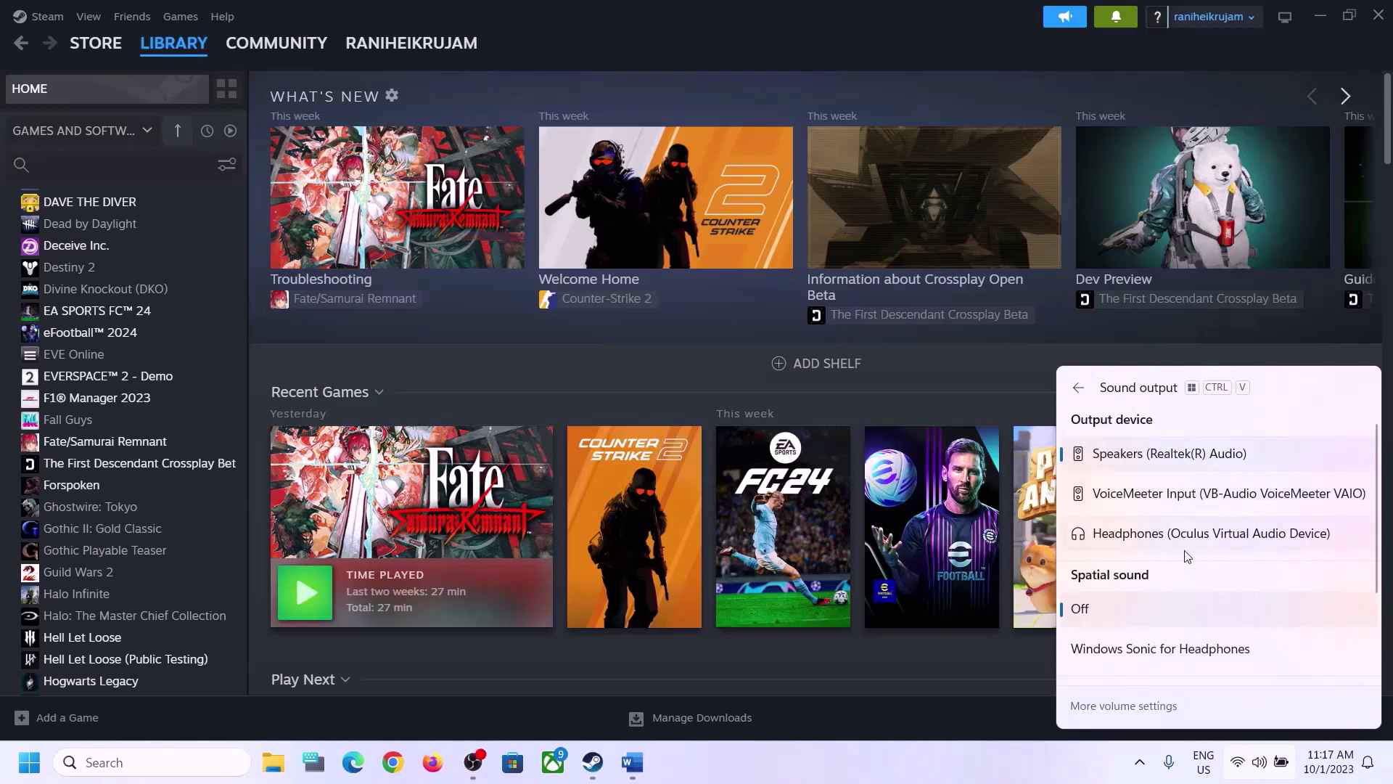
scroll(1183, 587, down, 2)
scroll(1182, 591, down, 2)
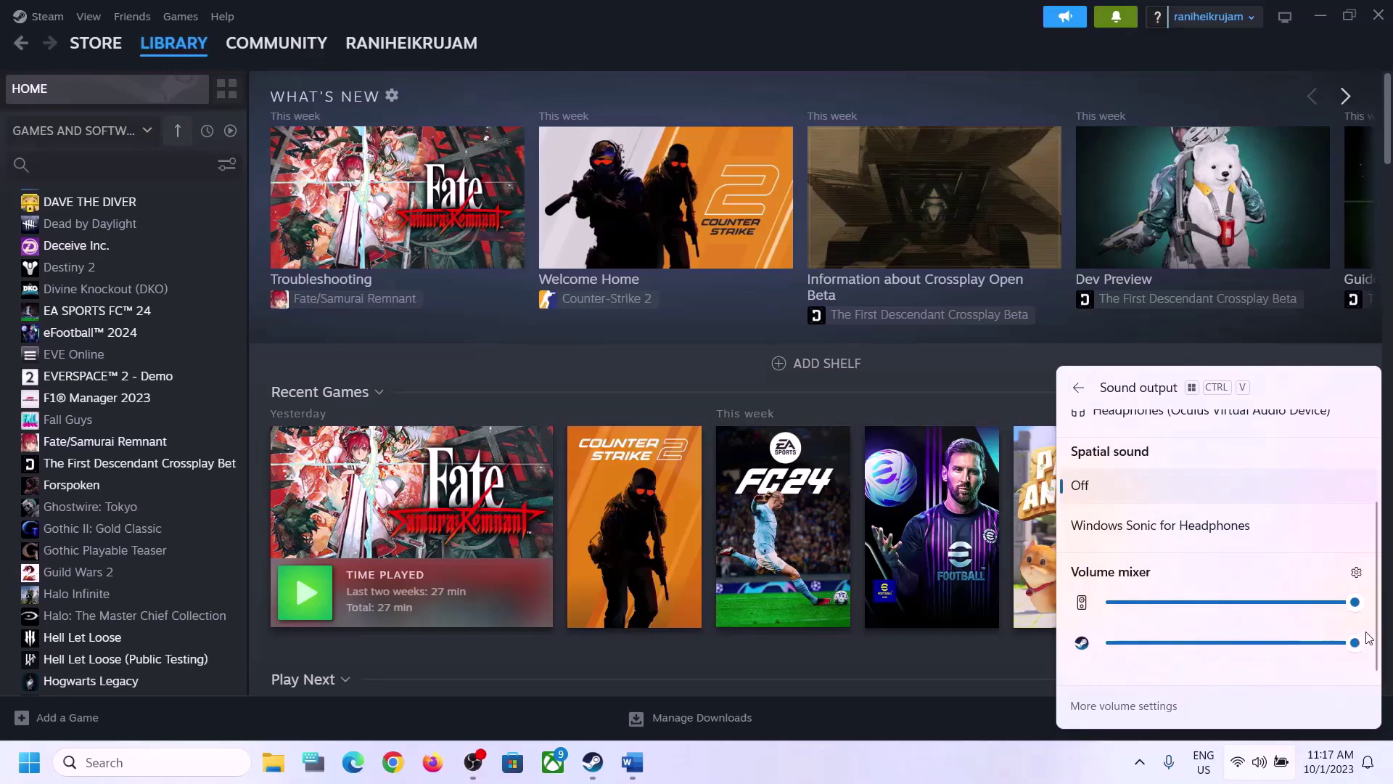
click(1260, 764)
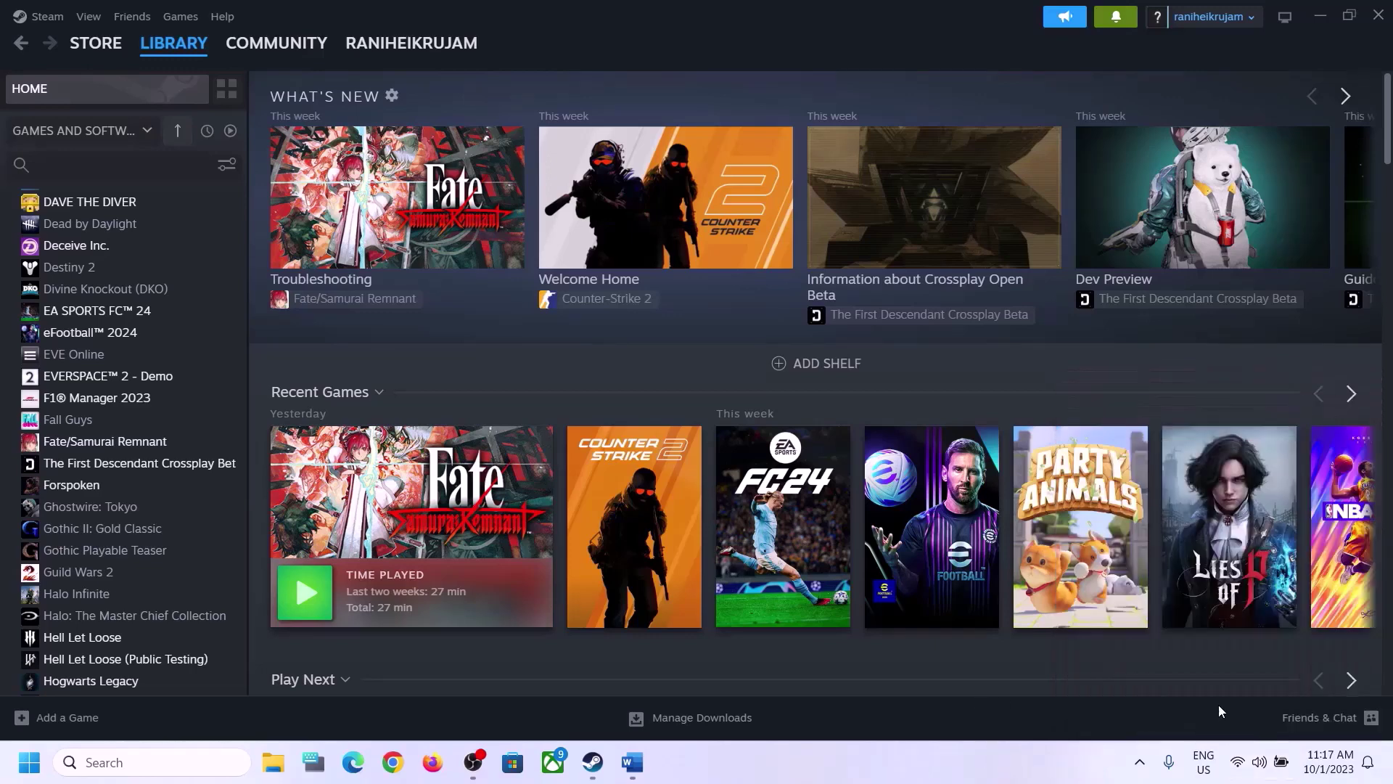
right_click(1260, 770)
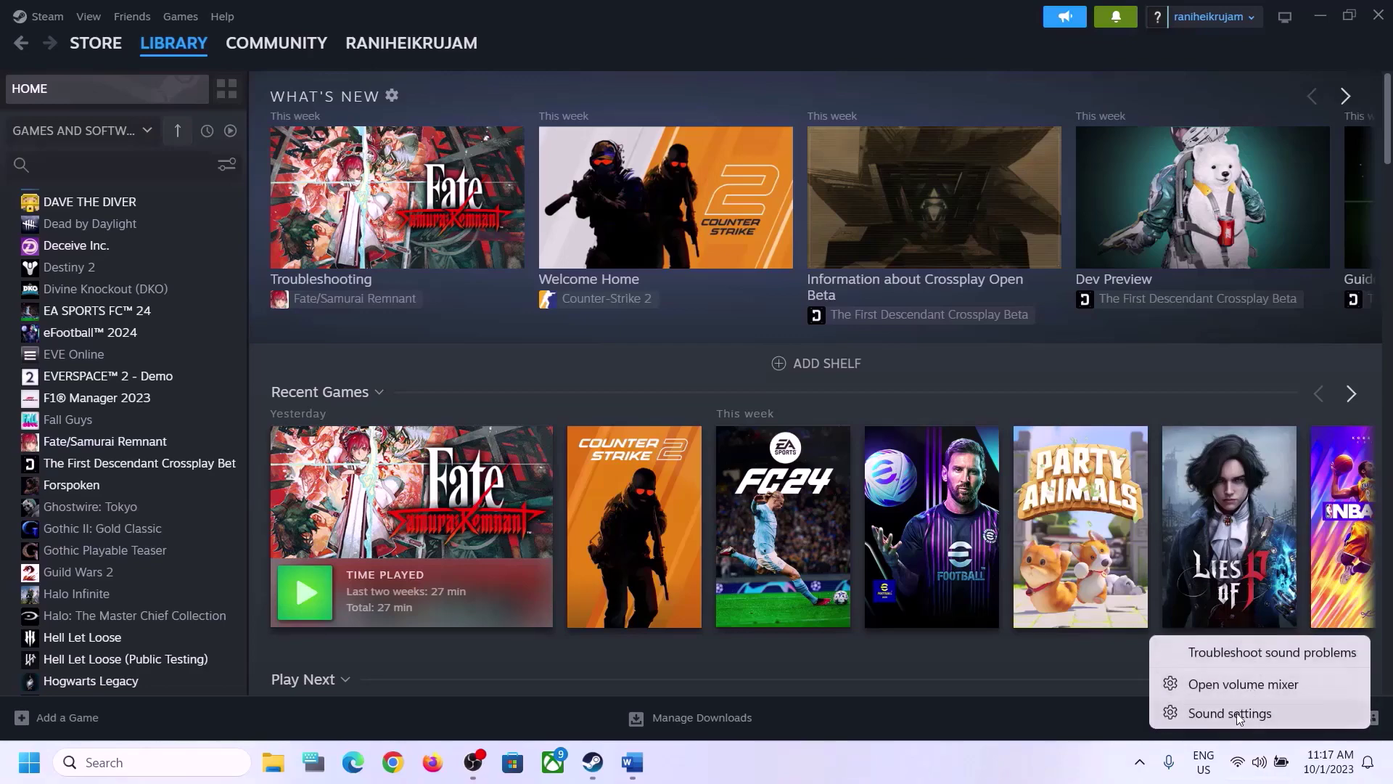
key(super+i)
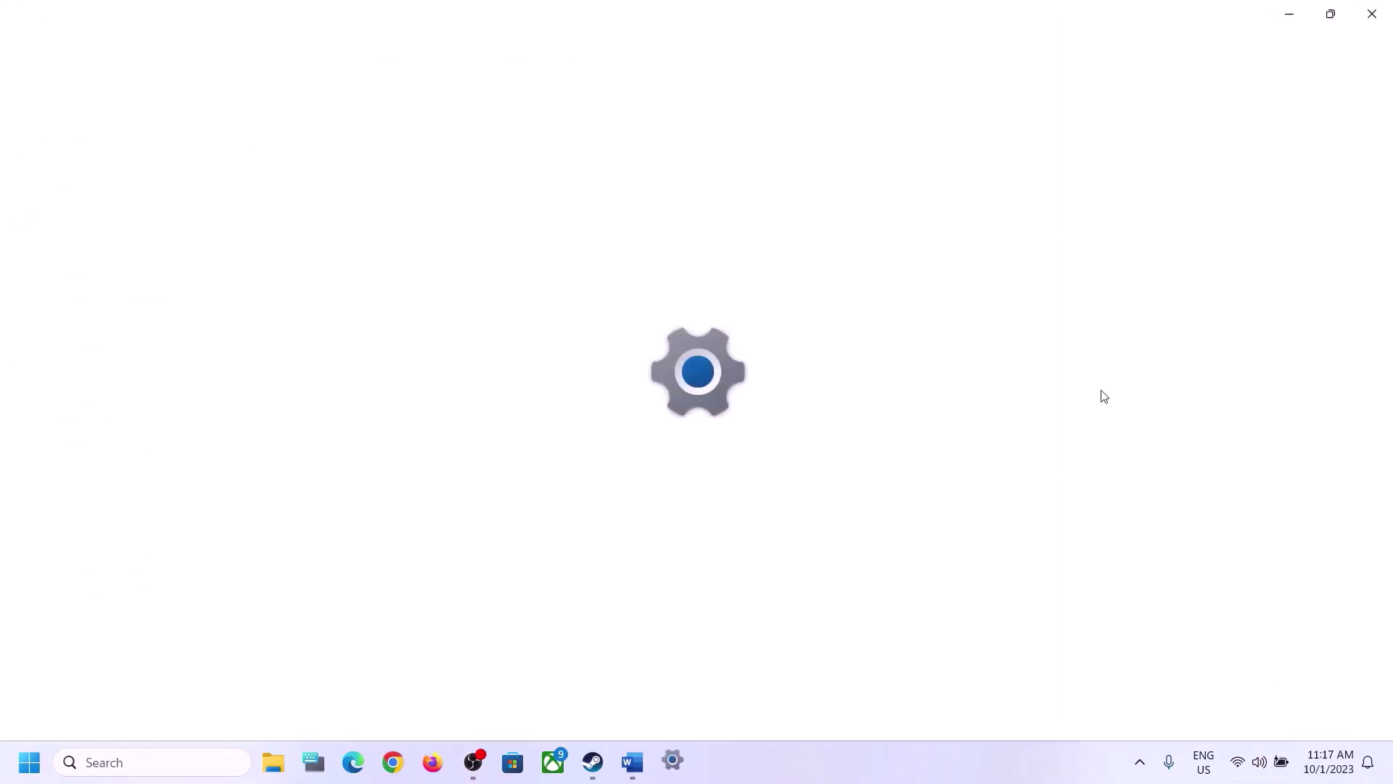
click(1265, 159)
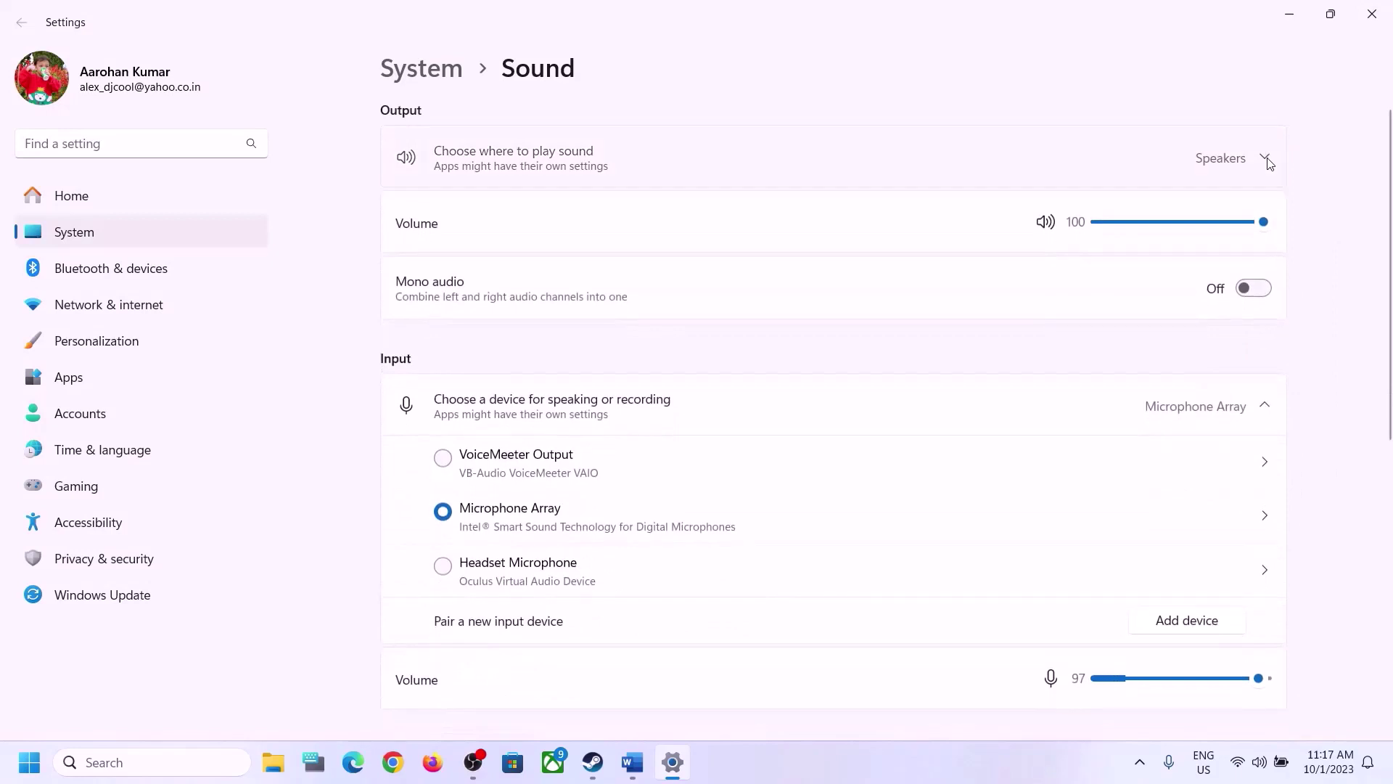
click(1266, 161)
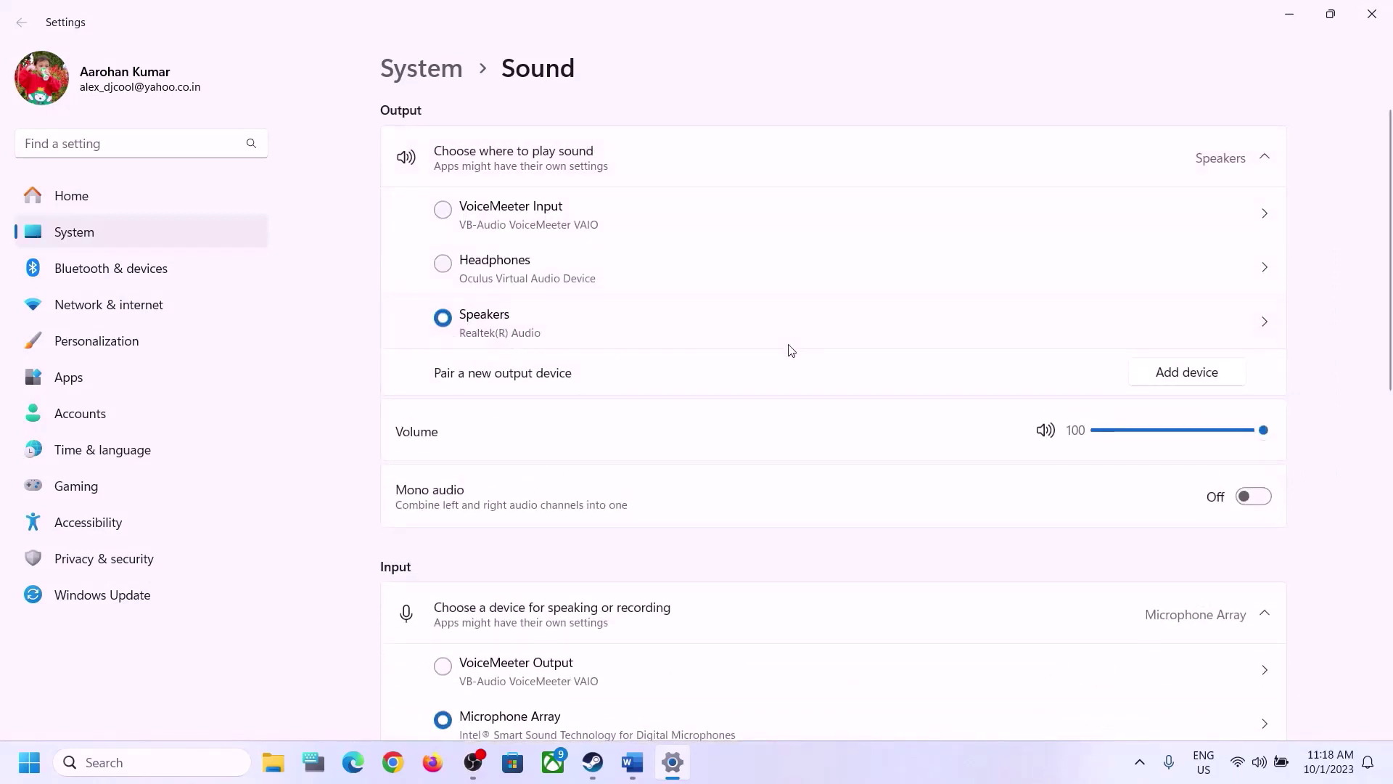
scroll(1041, 551, down, 8)
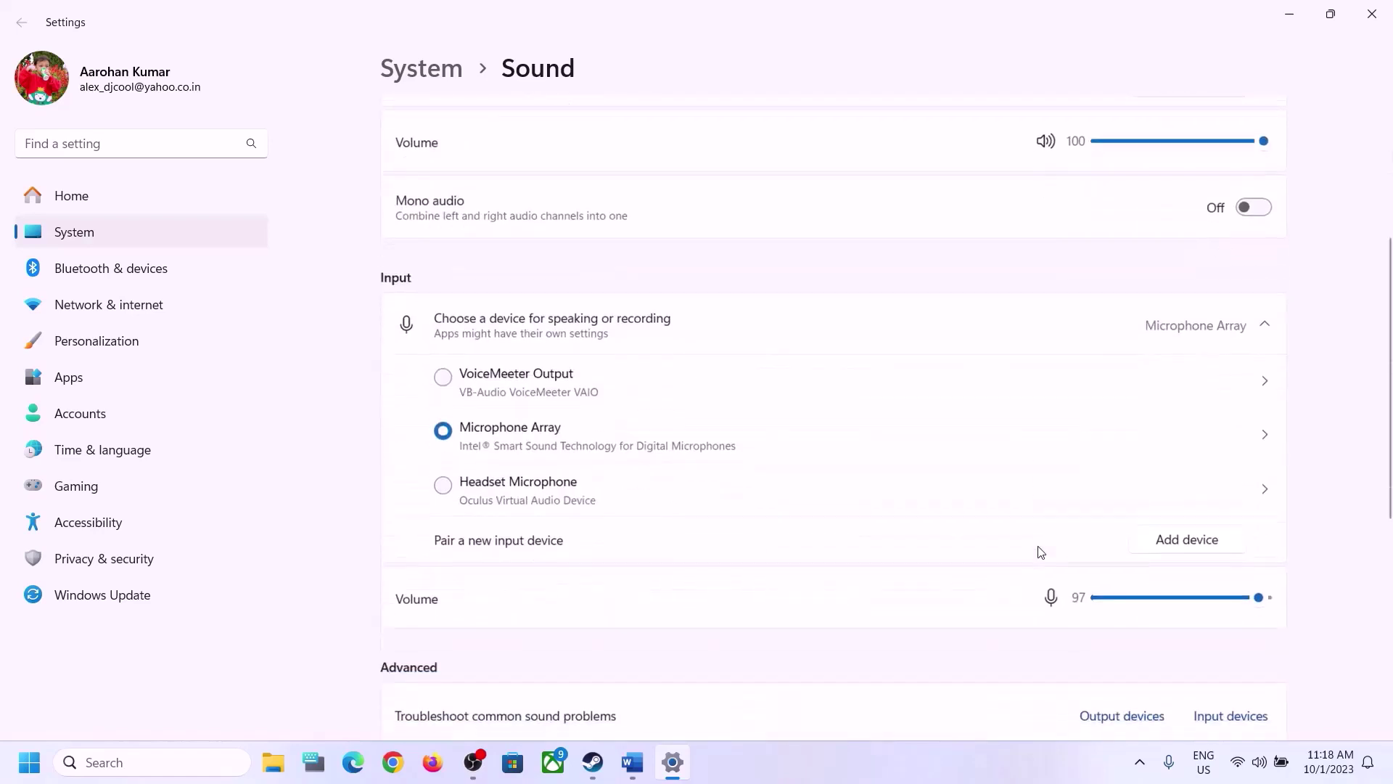
scroll(1042, 552, up, 2)
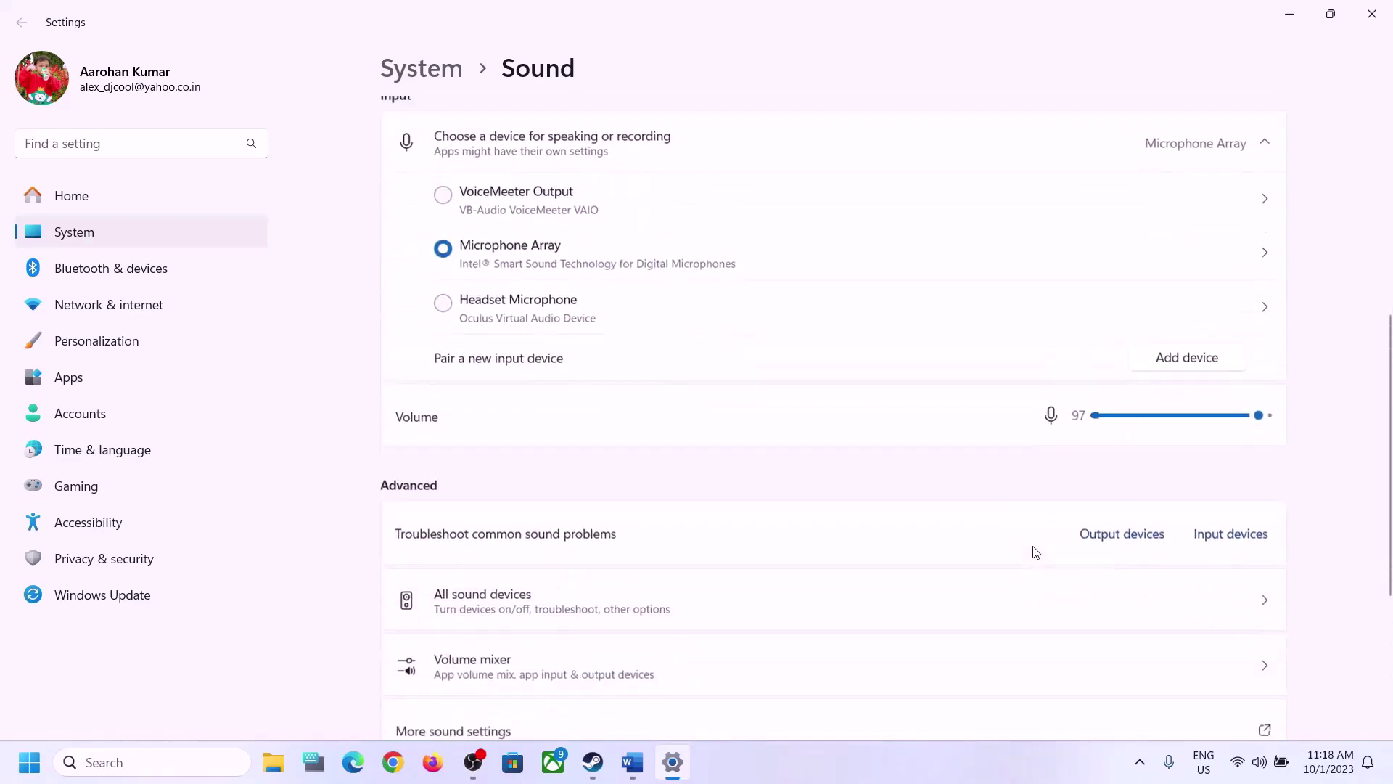
scroll(1038, 553, down, 2)
click(485, 569)
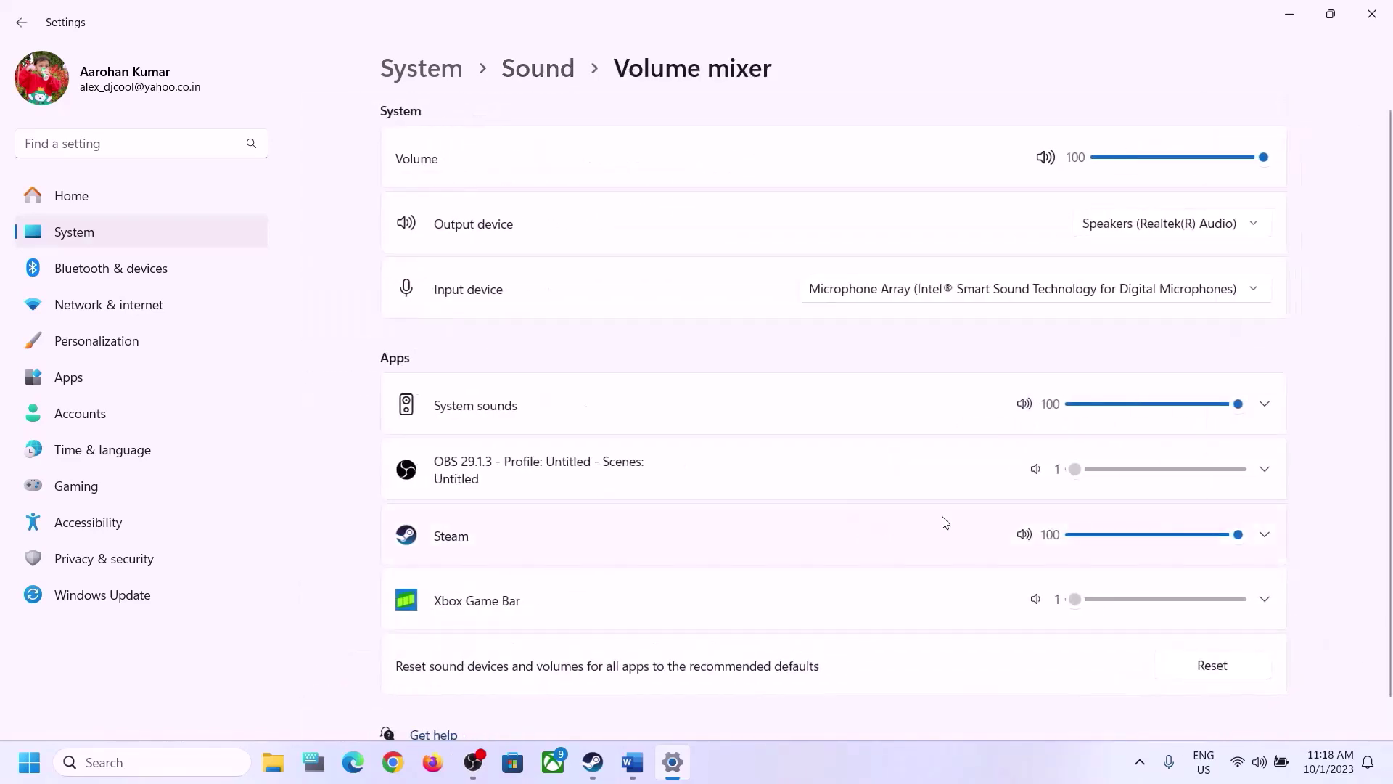
scroll(1052, 508, down, 1)
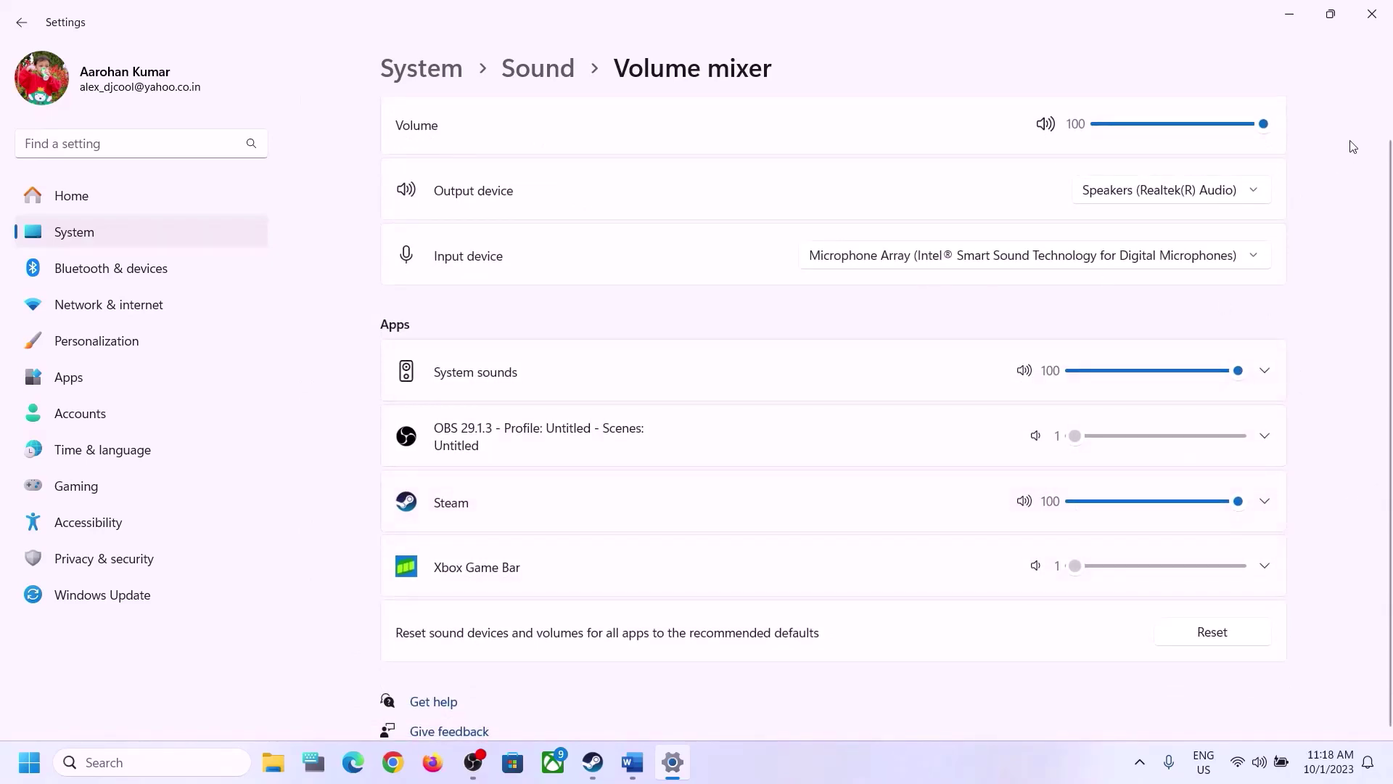
click(1372, 13)
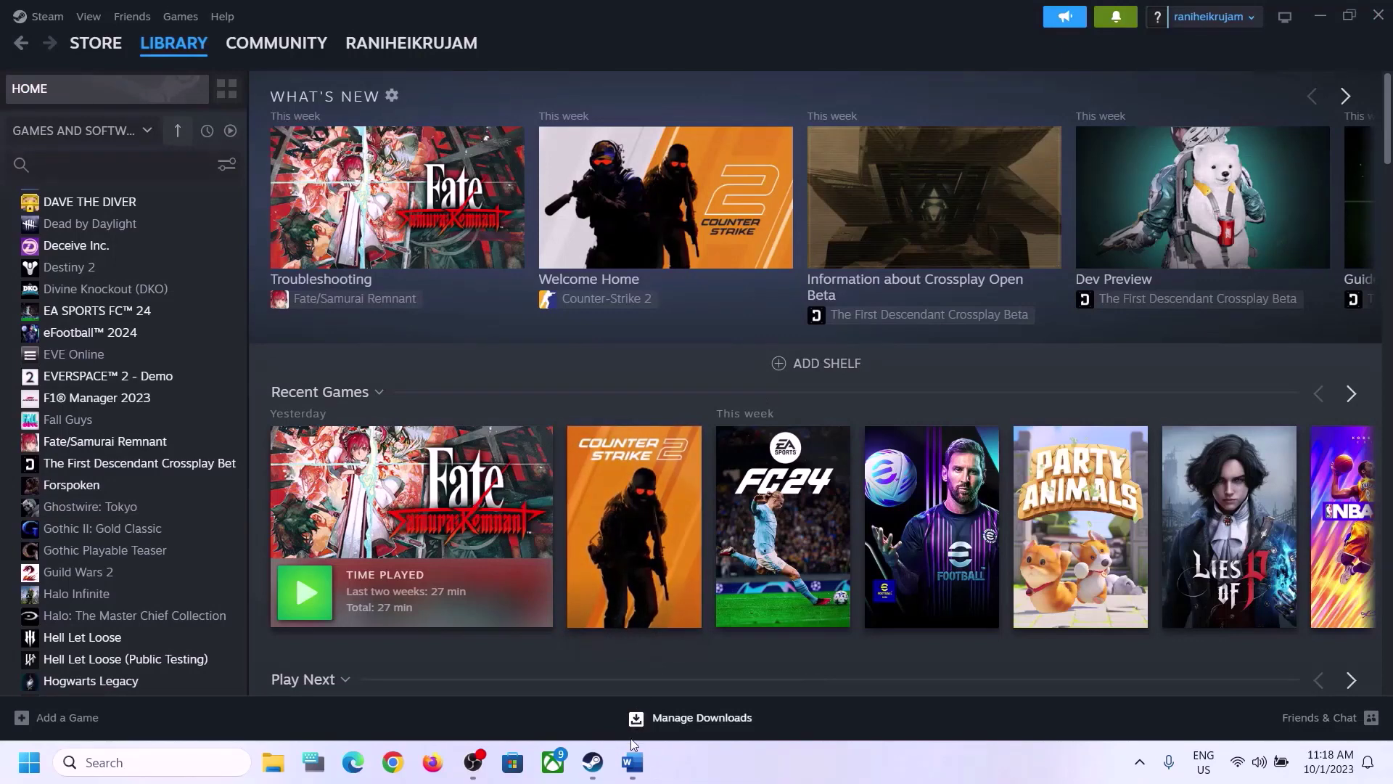
click(632, 762)
scroll(602, 558, down, 2)
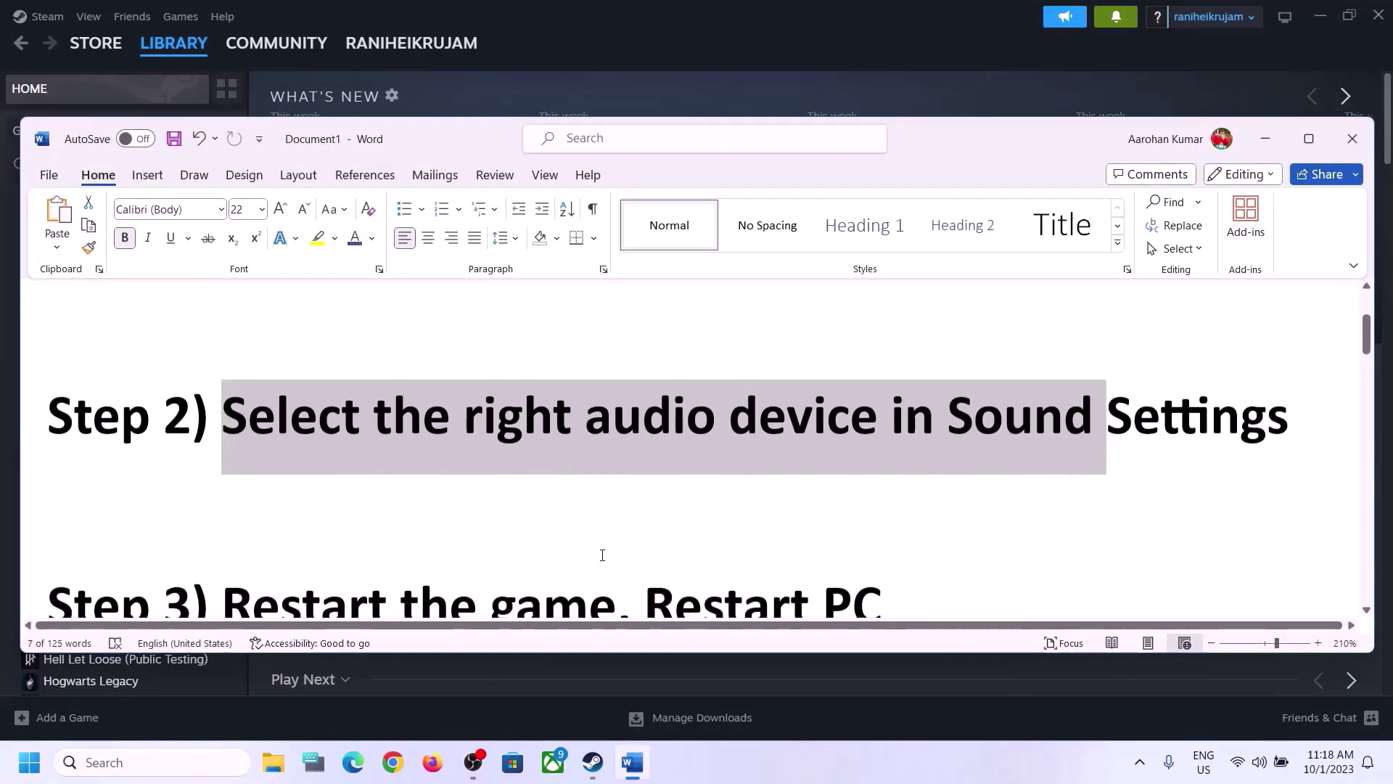
drag(222, 511, 594, 510)
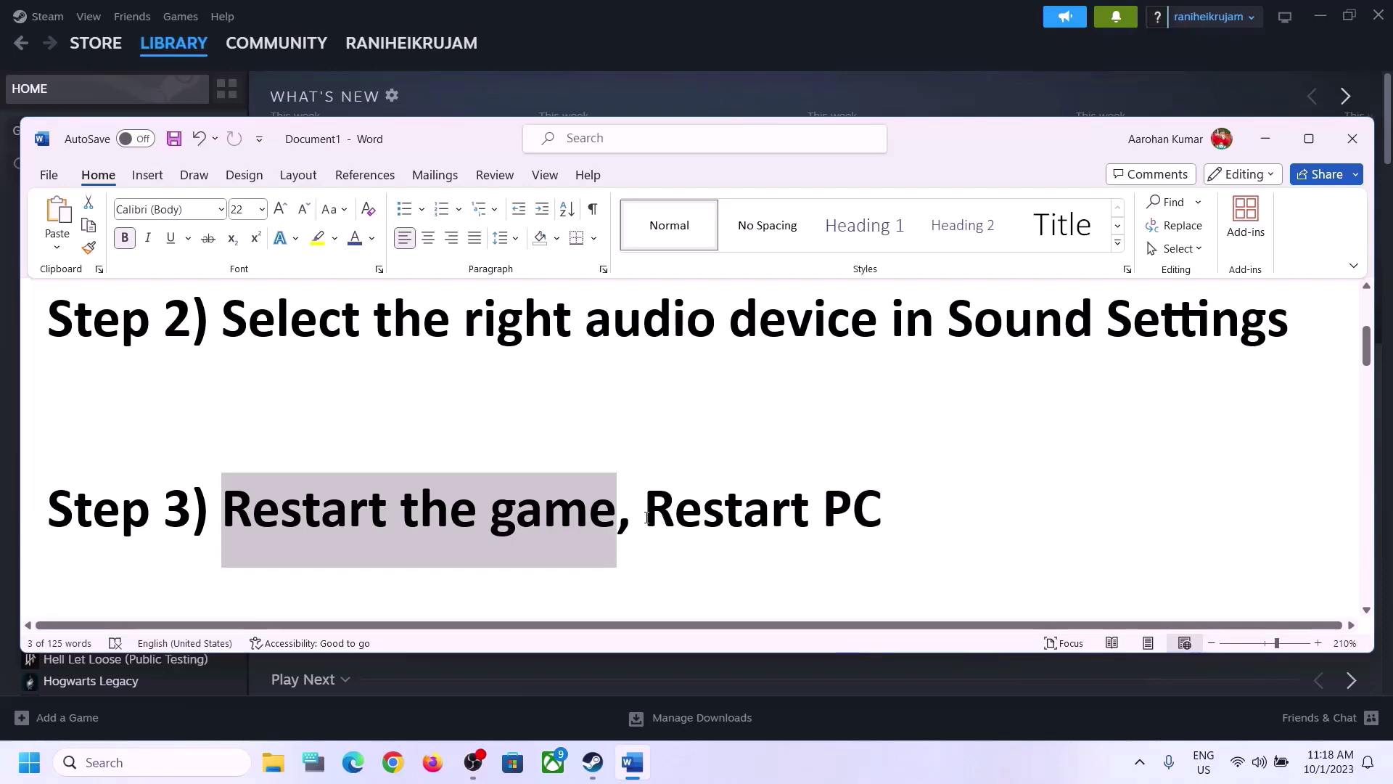
drag(666, 513, 882, 513)
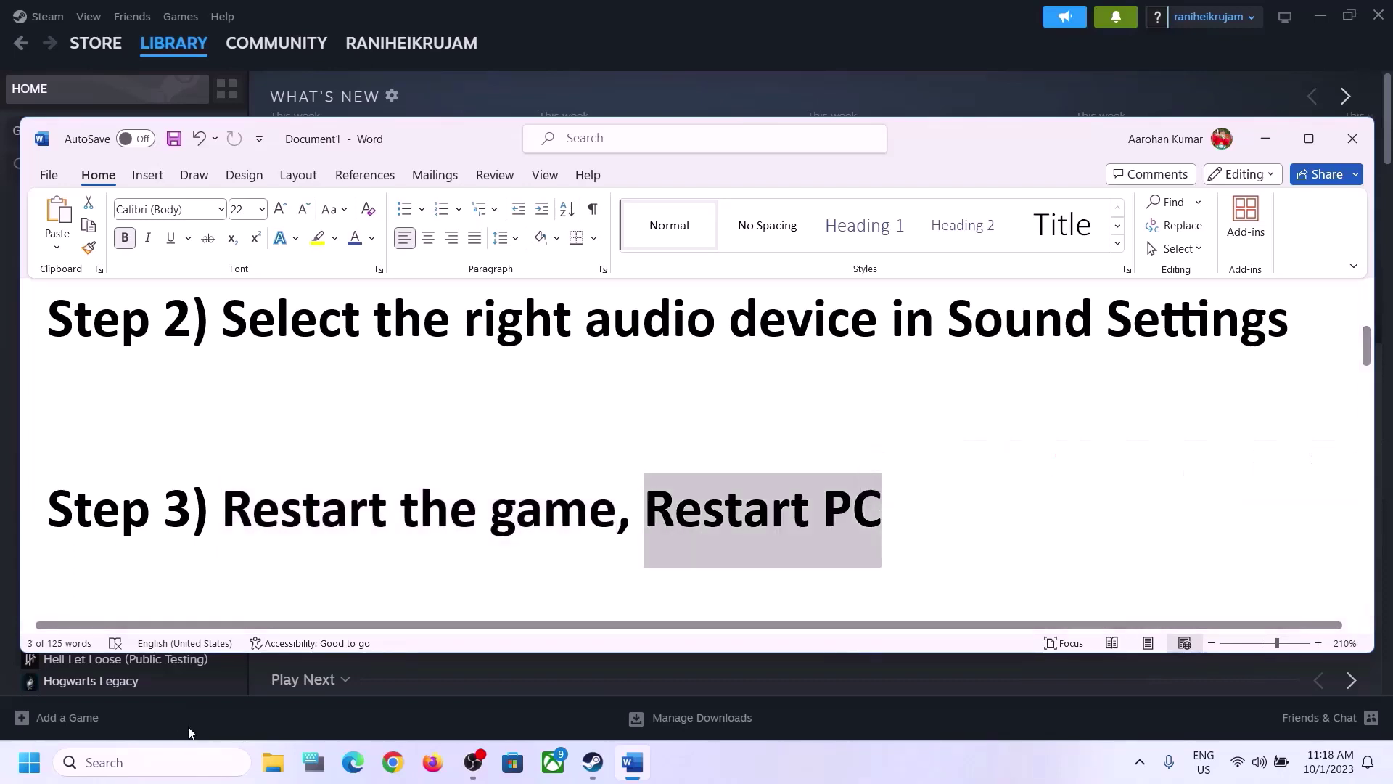
click(29, 762)
click(527, 701)
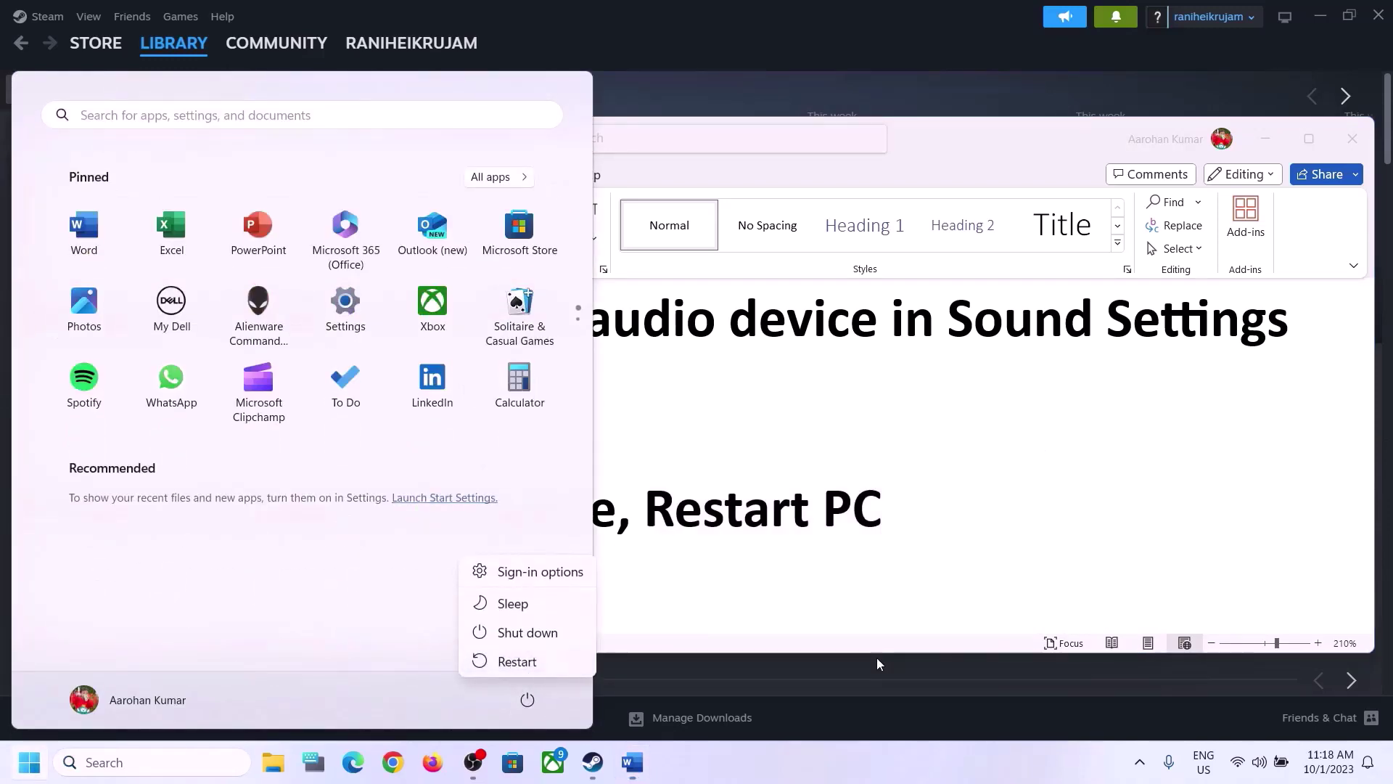
key(Escape)
key(Escape)
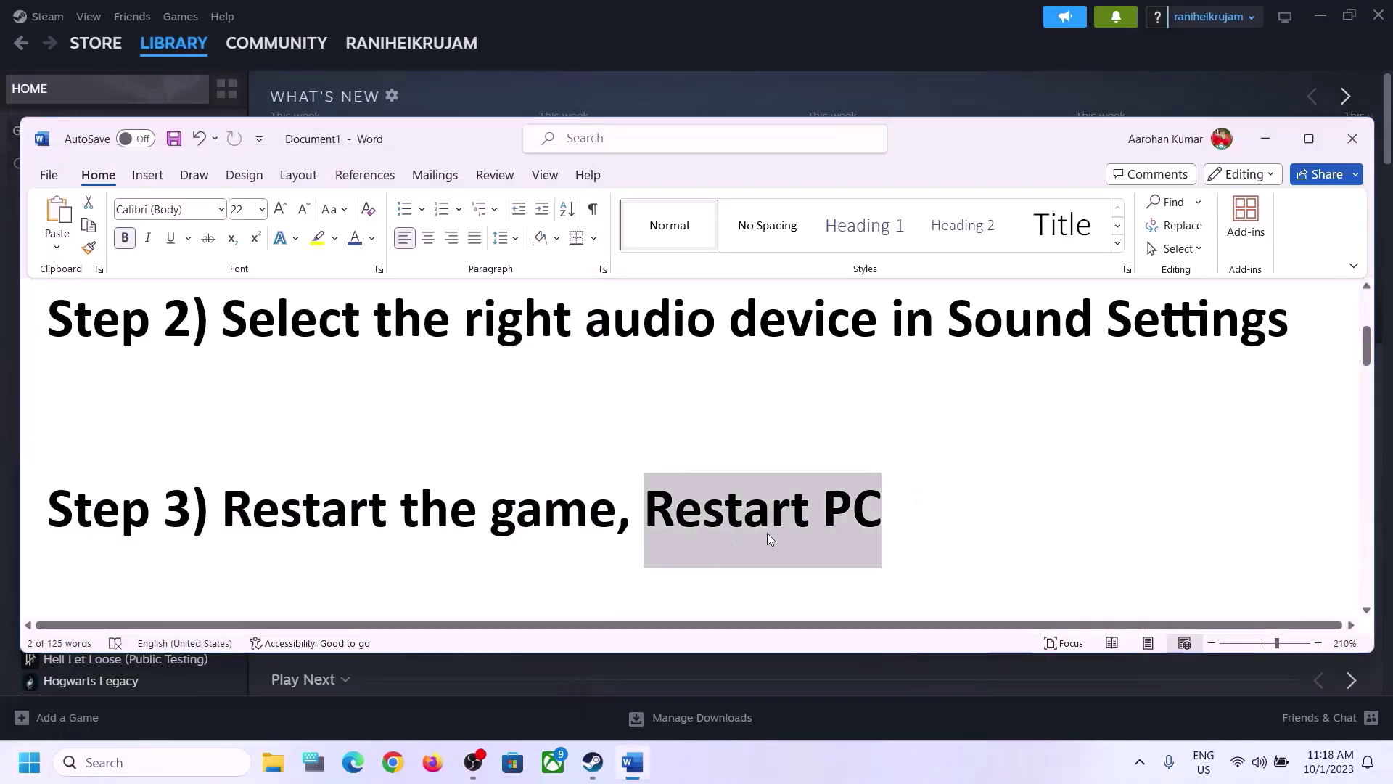
click(1264, 771)
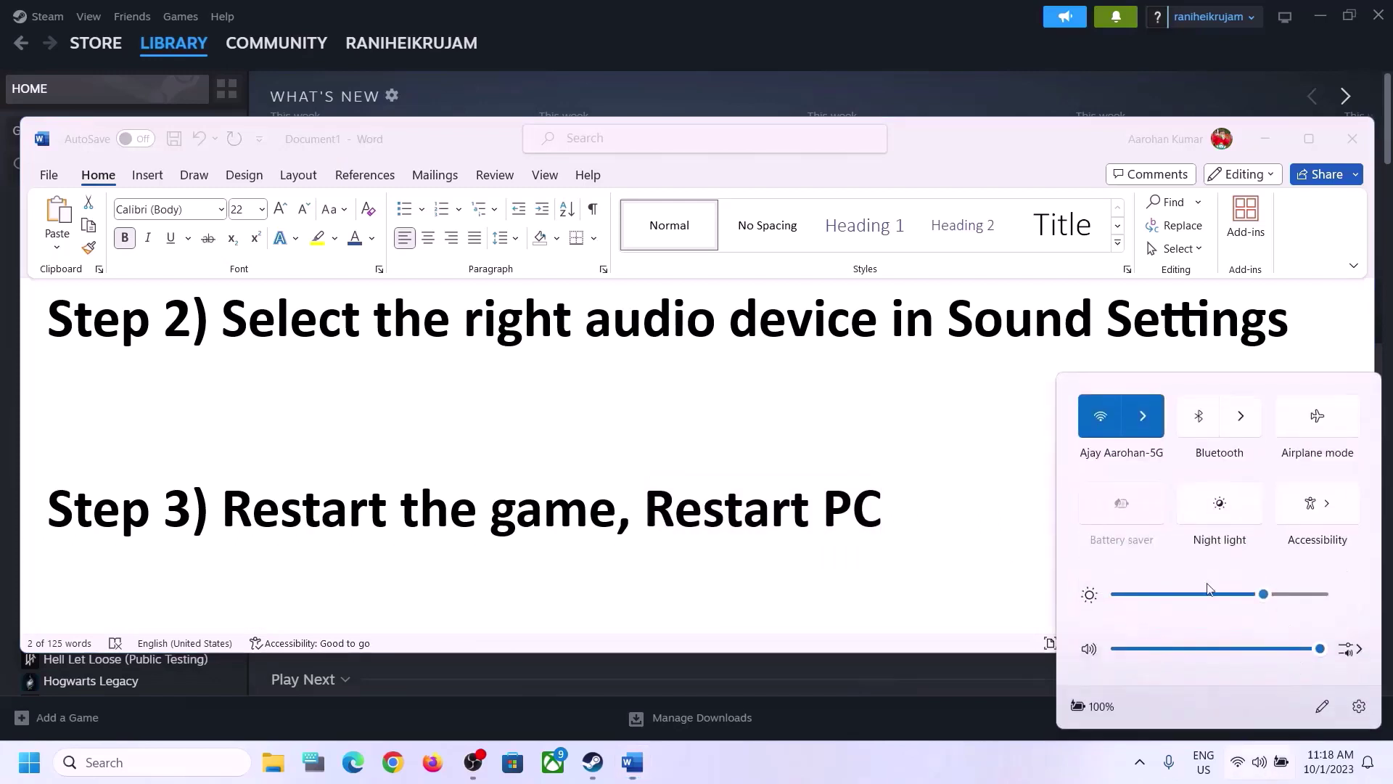
click(1353, 650)
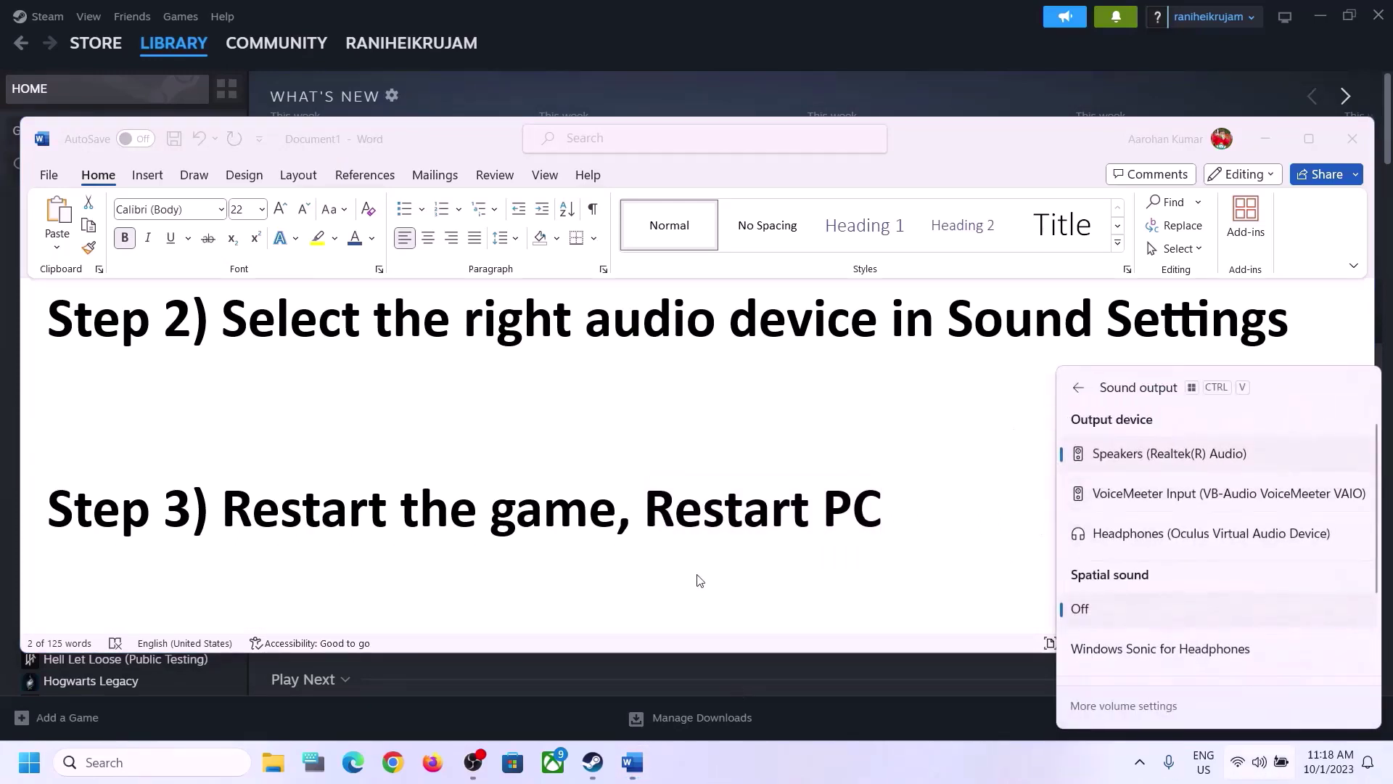
key(Escape)
click(478, 495)
scroll(477, 493, down, 4)
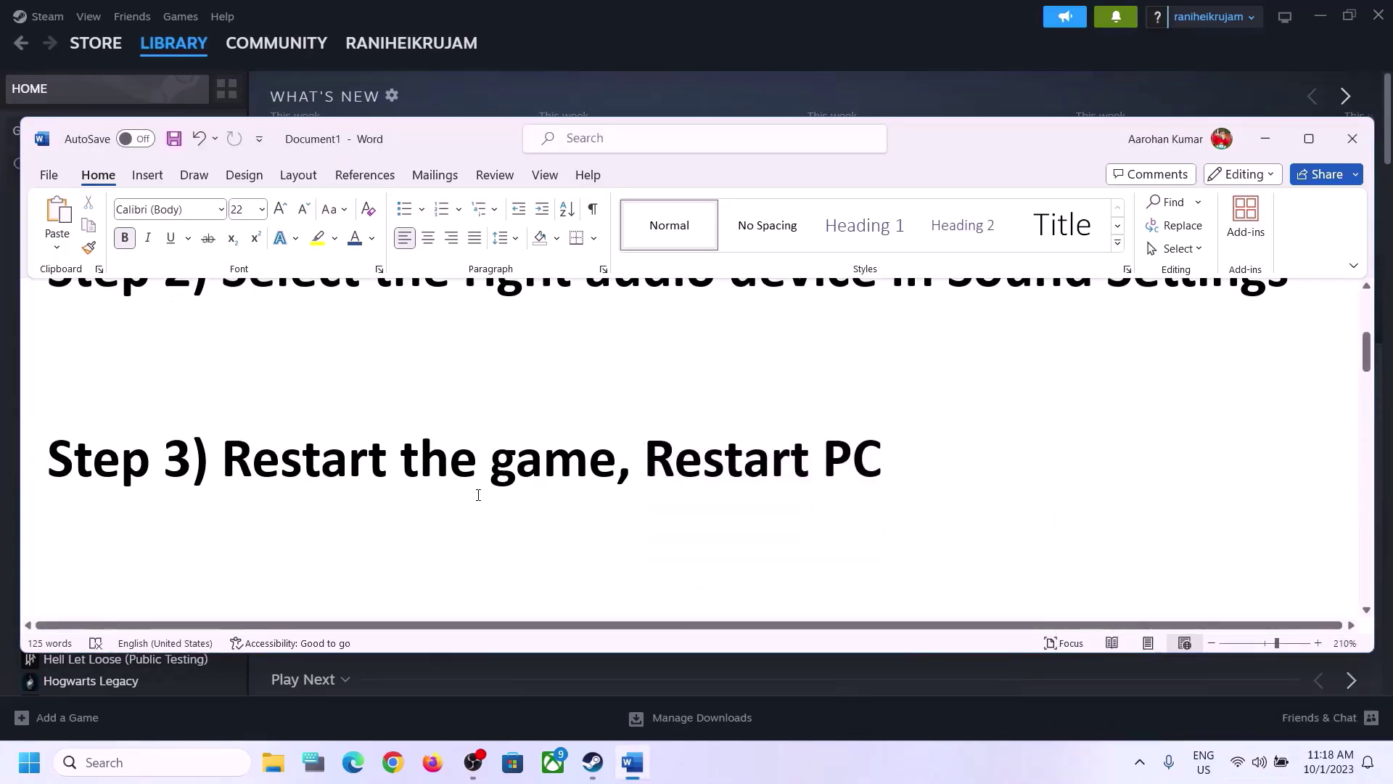
Step: Highlight the Step 4 sample rate note, then open Control Panel's Sound dialog via Hardware and Sound
drag(231, 433, 520, 520)
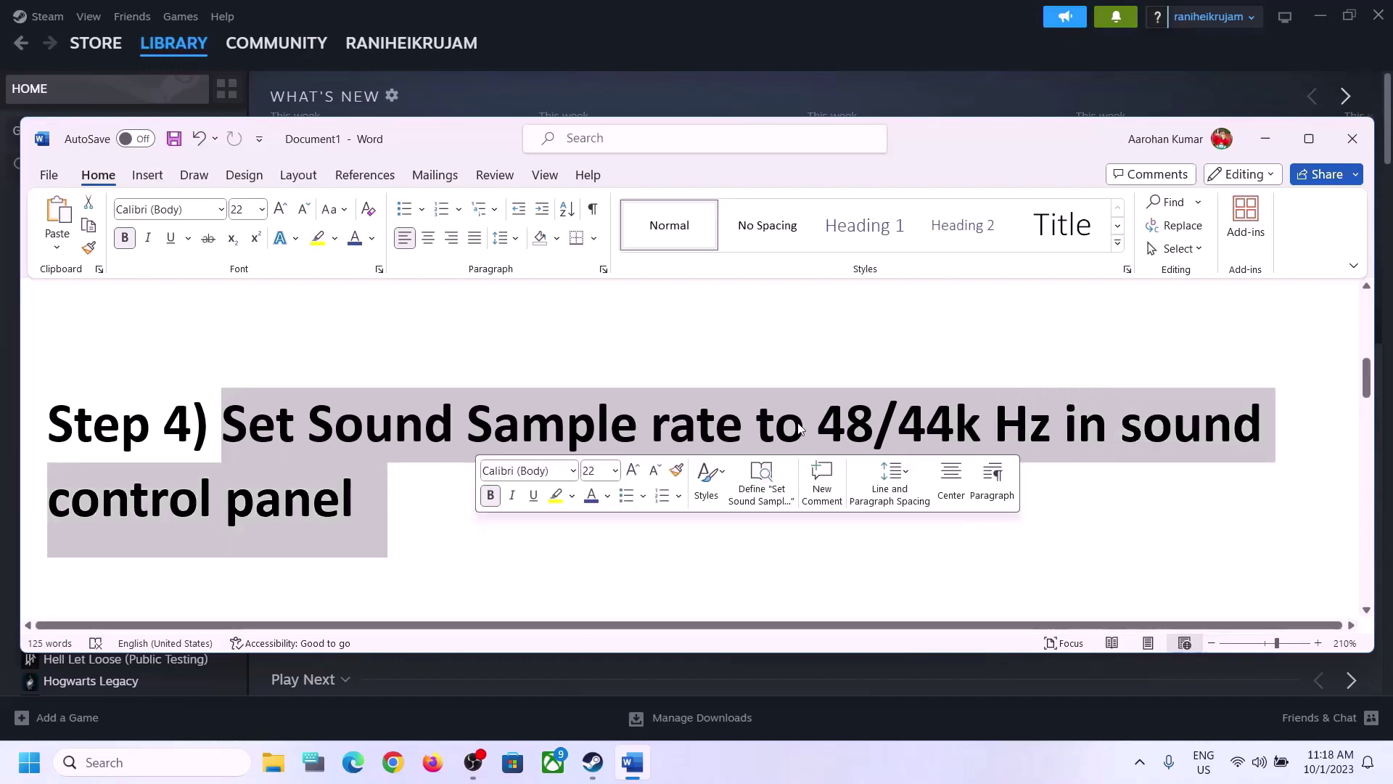
click(159, 762)
text(control)
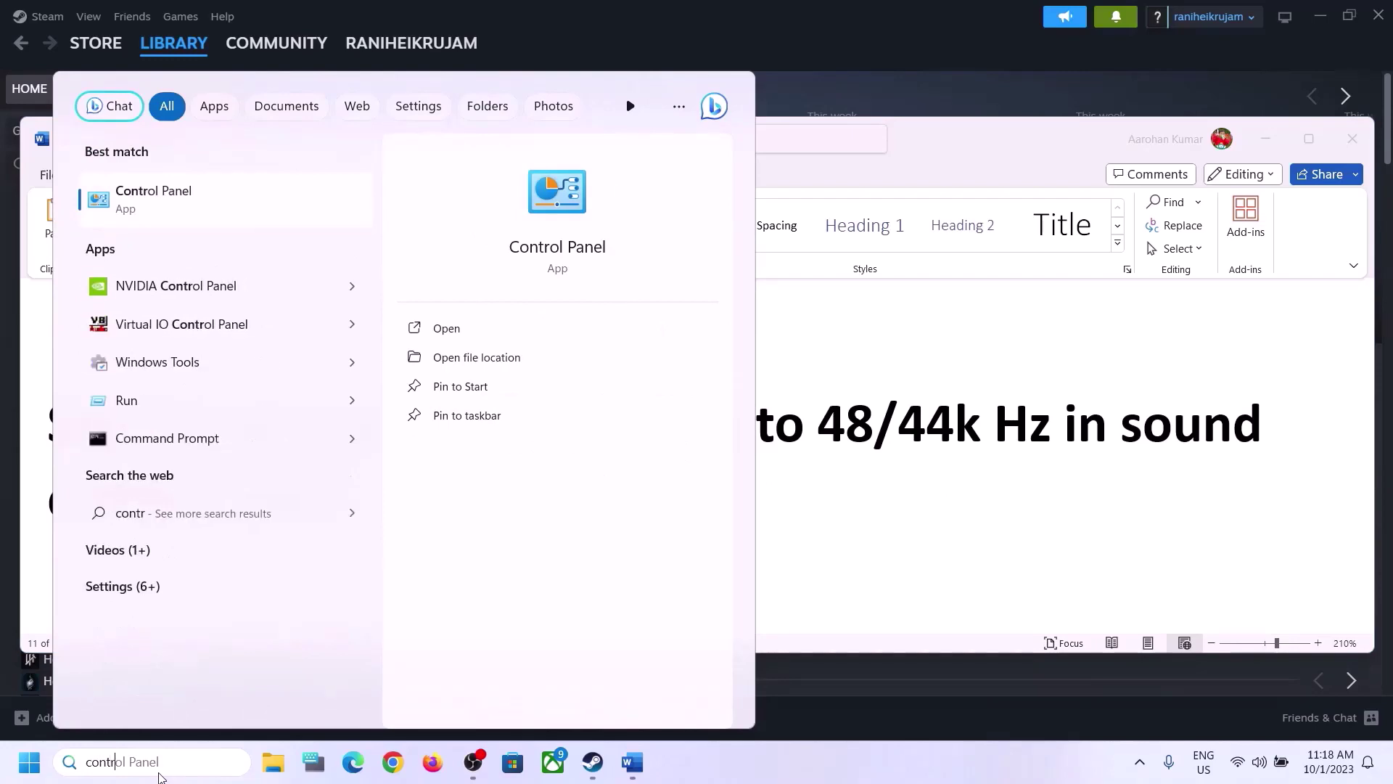
click(196, 210)
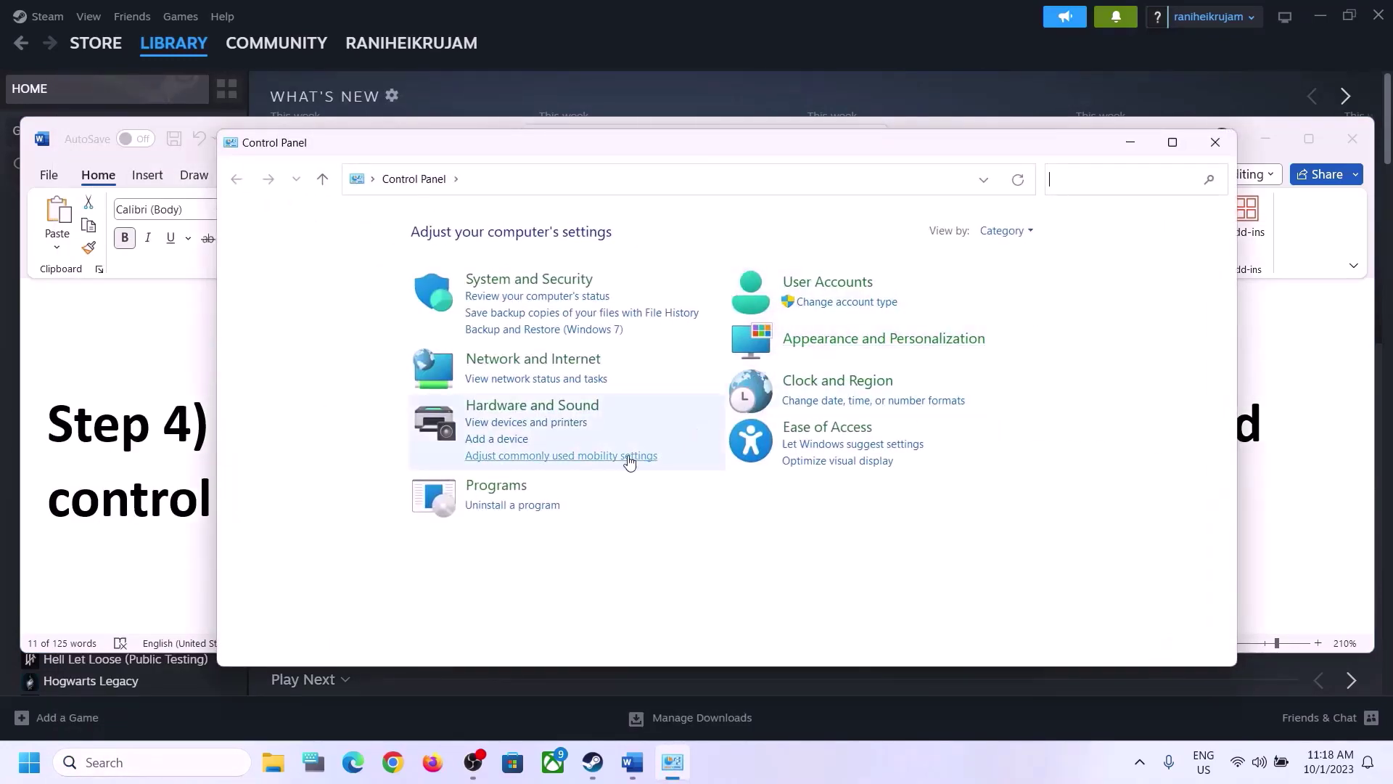
click(534, 406)
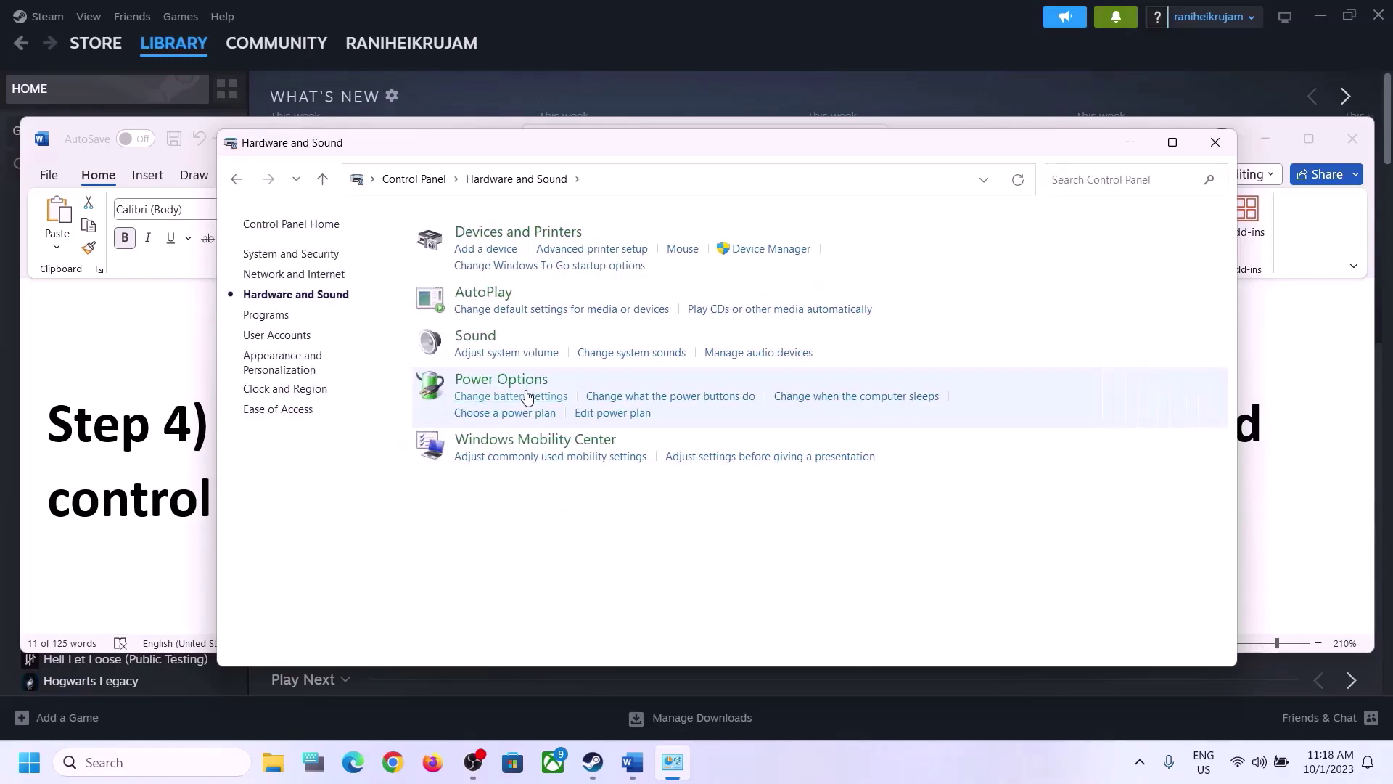
click(484, 343)
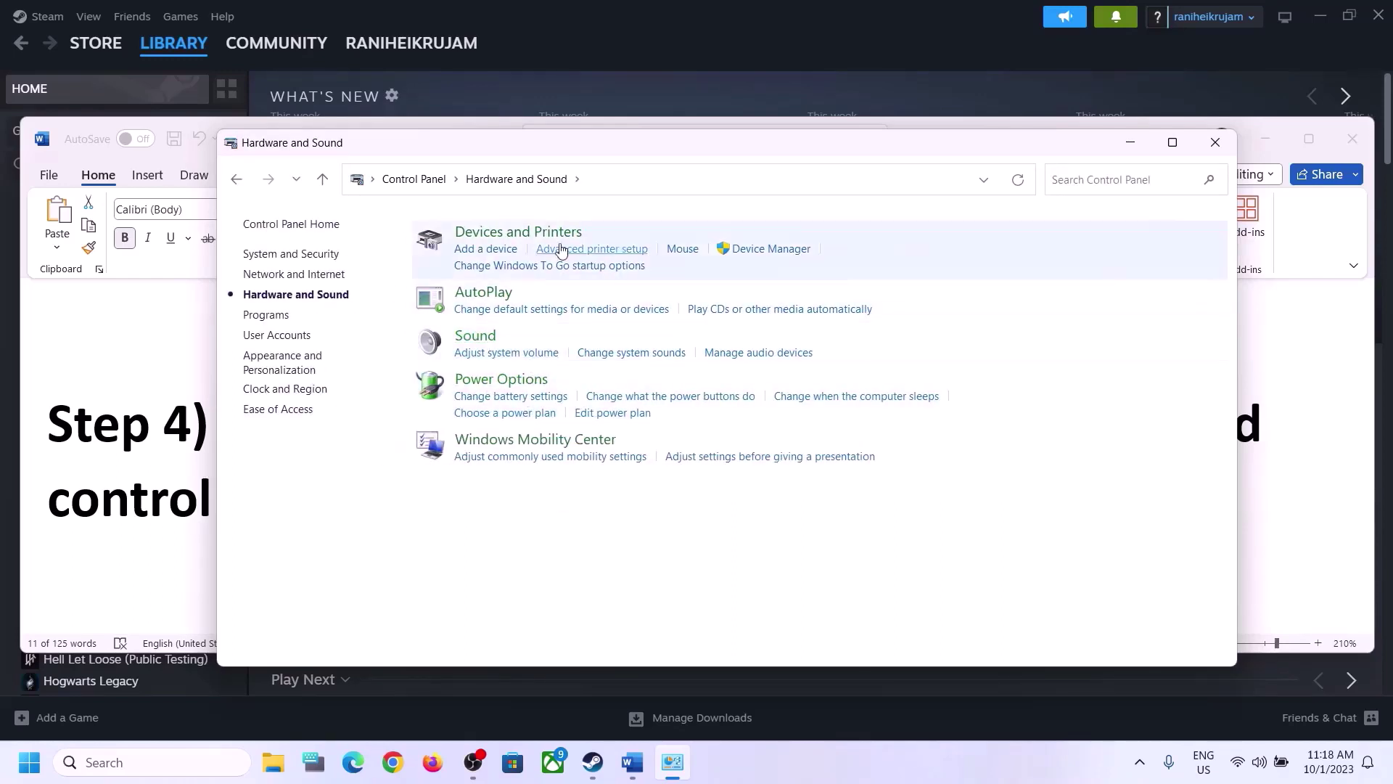
drag(344, 154, 659, 127)
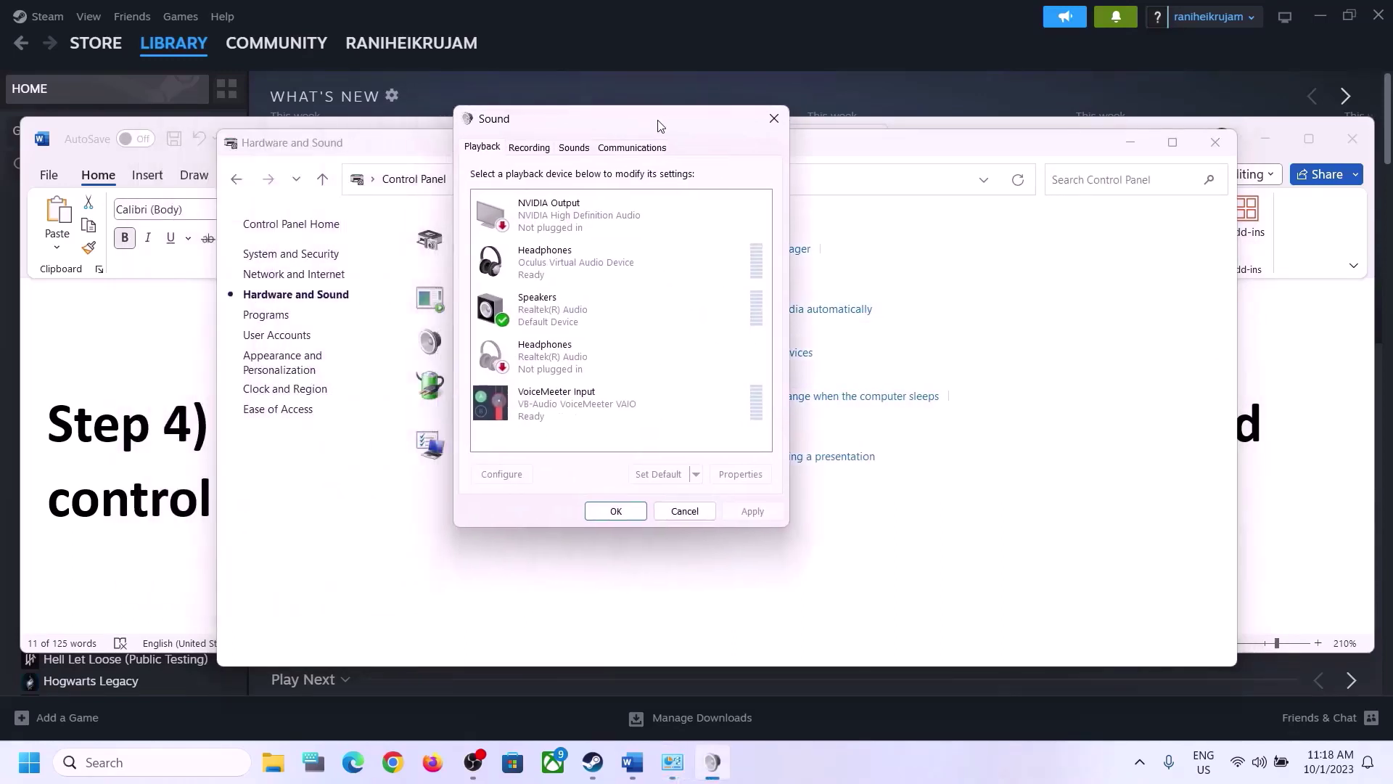
Step: Open Speakers (Realtek(R) Audio) properties and list the Advanced default format options
click(567, 321)
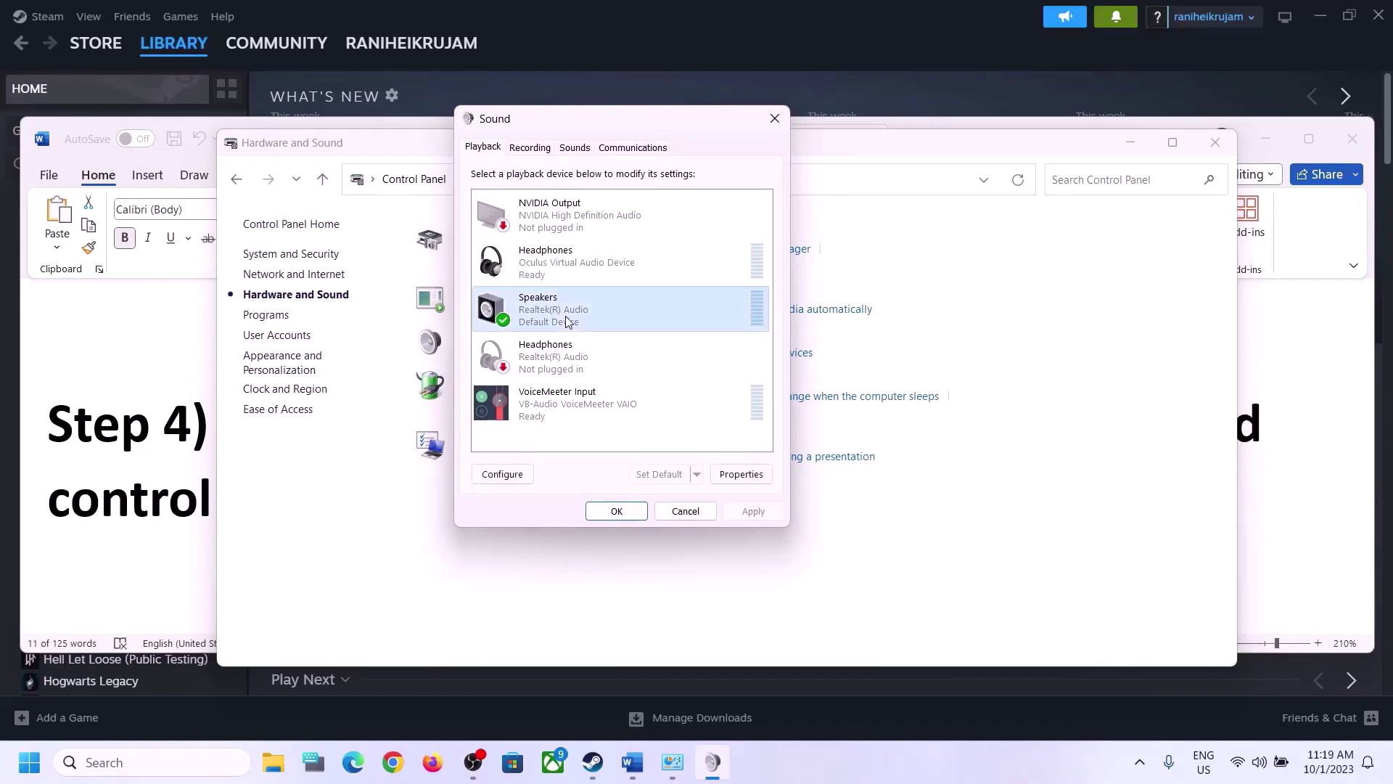
click(566, 274)
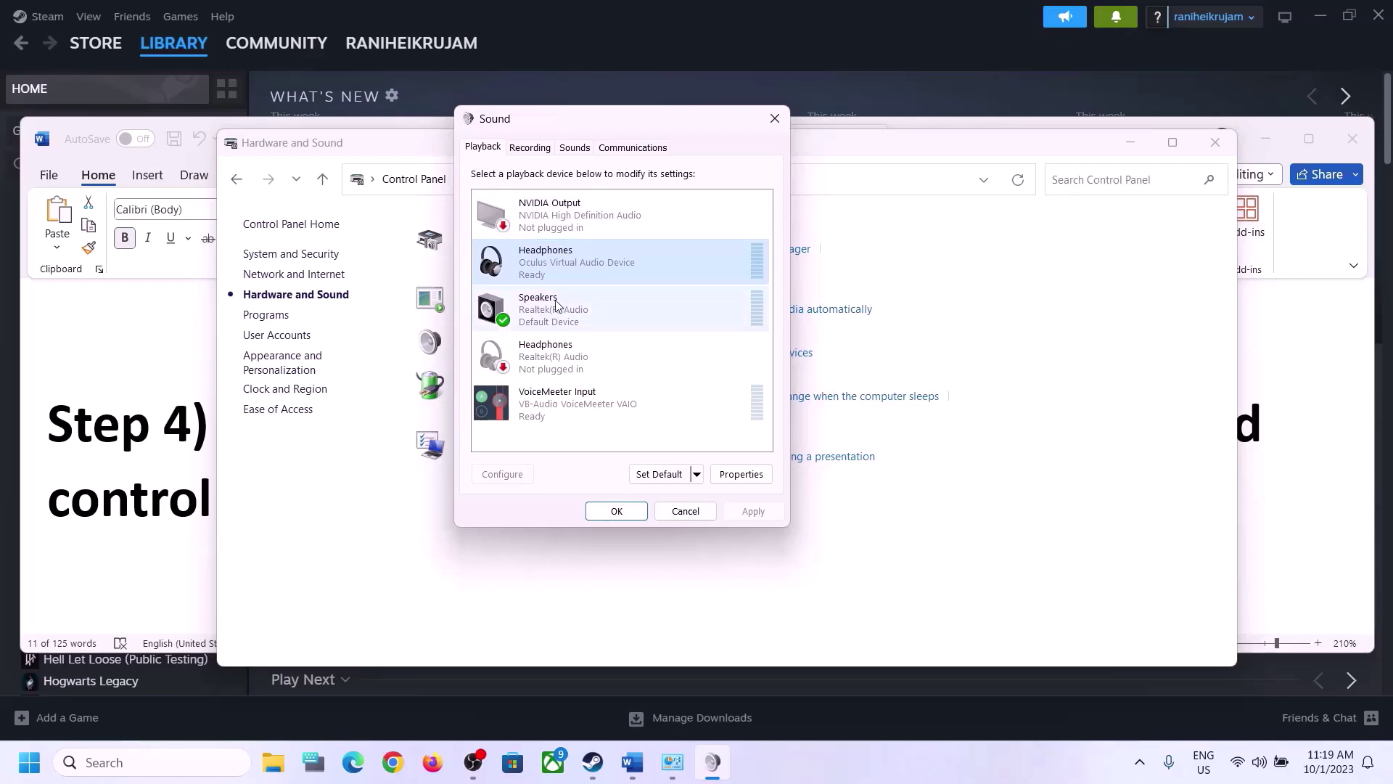
click(500, 329)
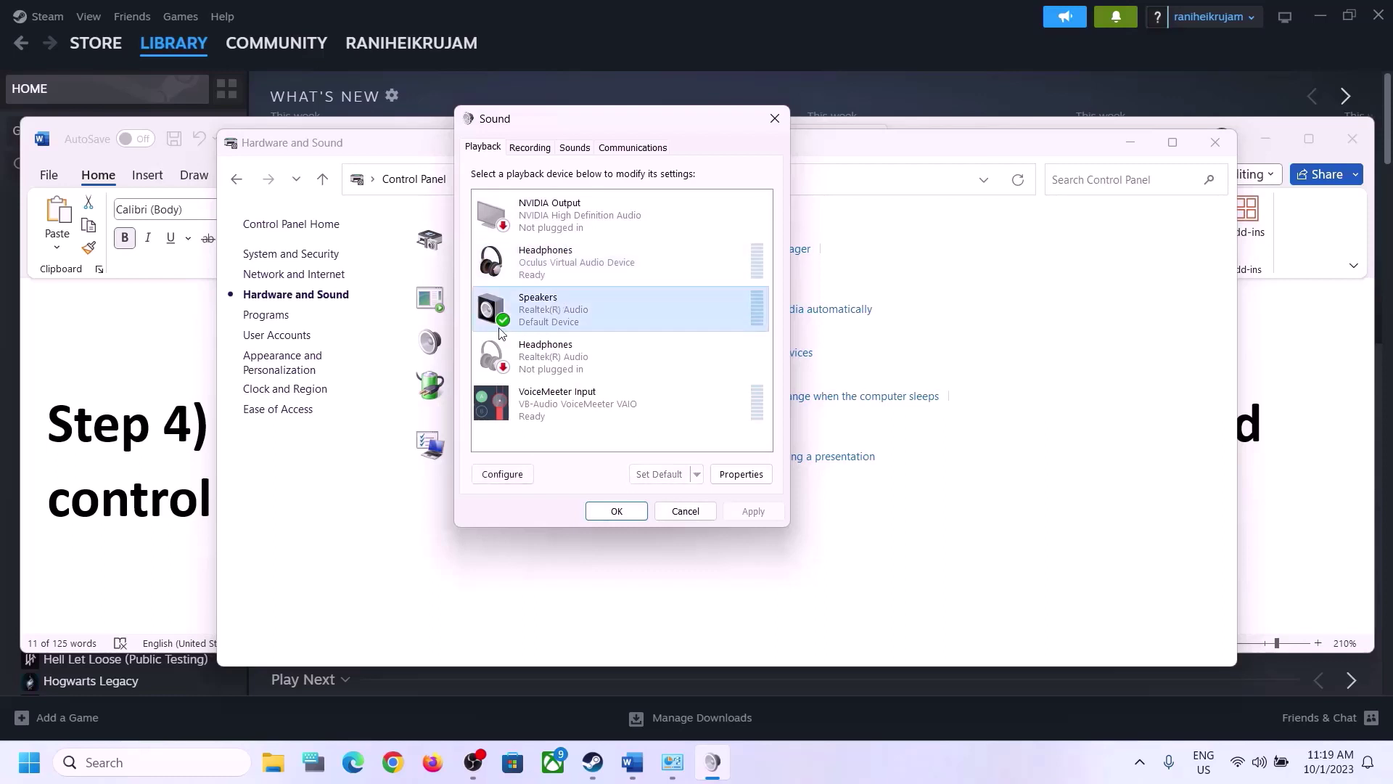
right_click(568, 318)
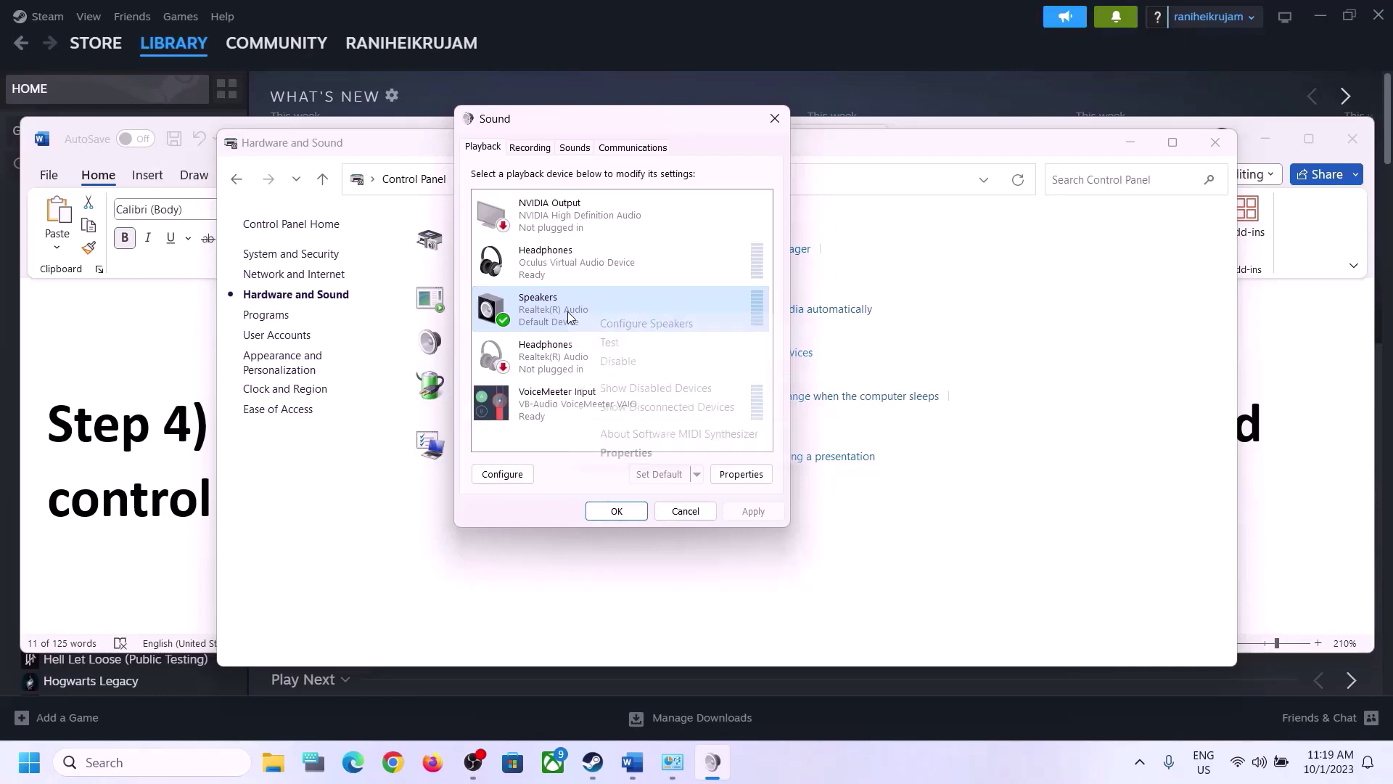
click(630, 454)
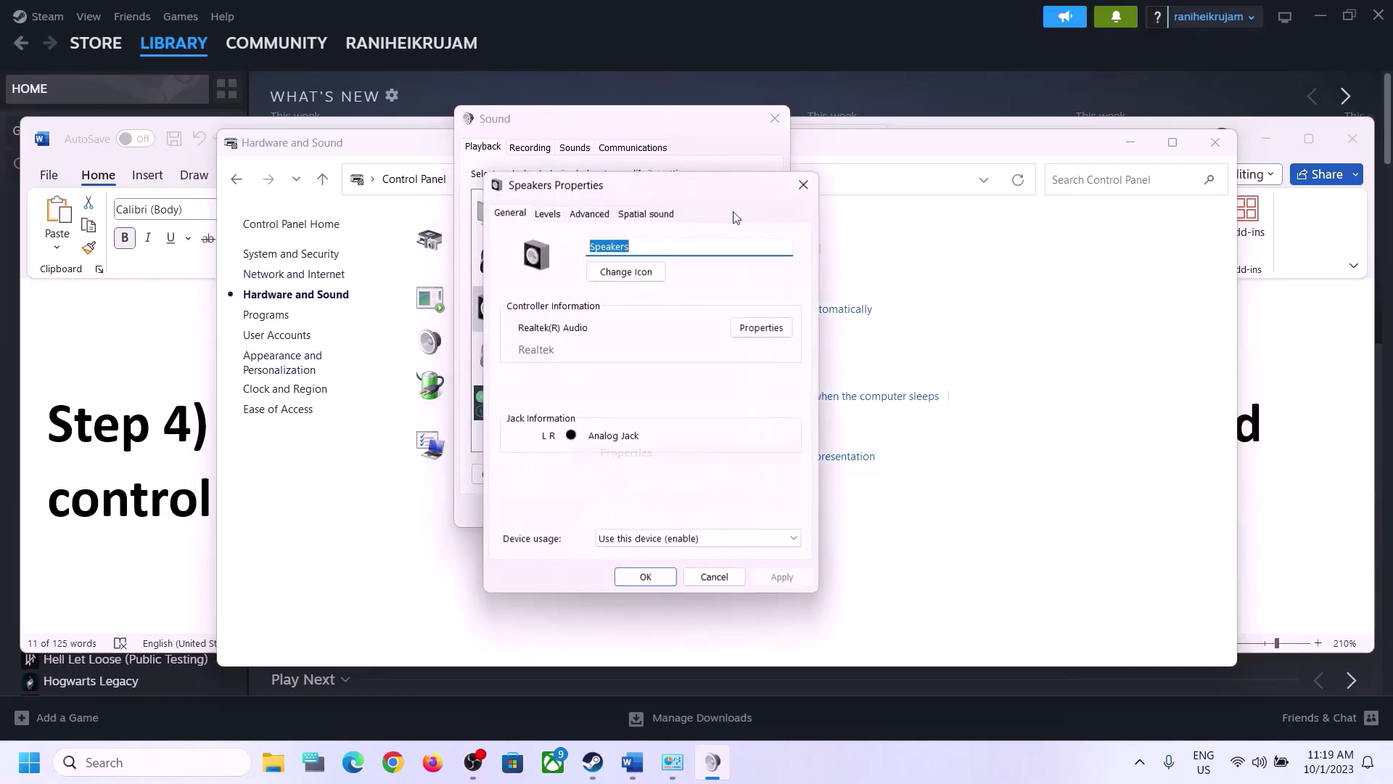
click(589, 214)
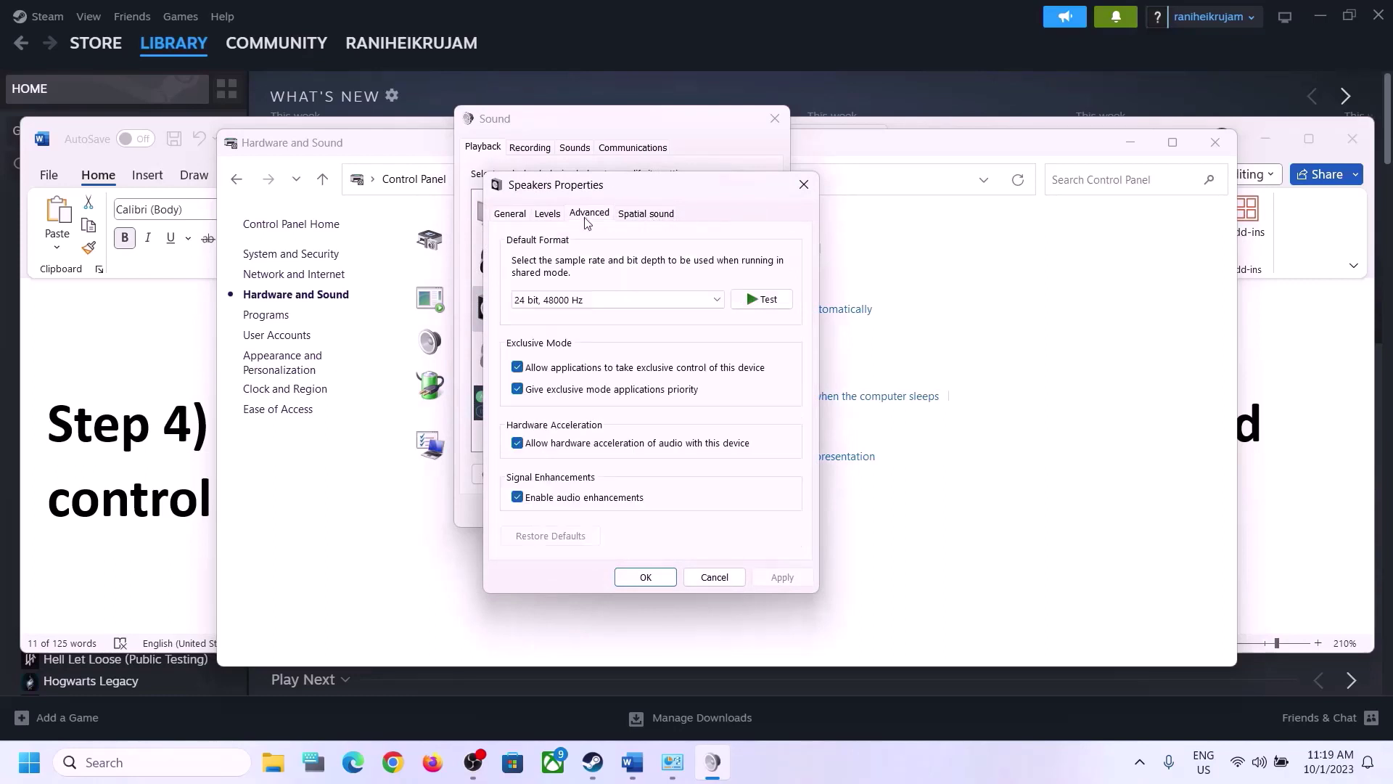
click(646, 299)
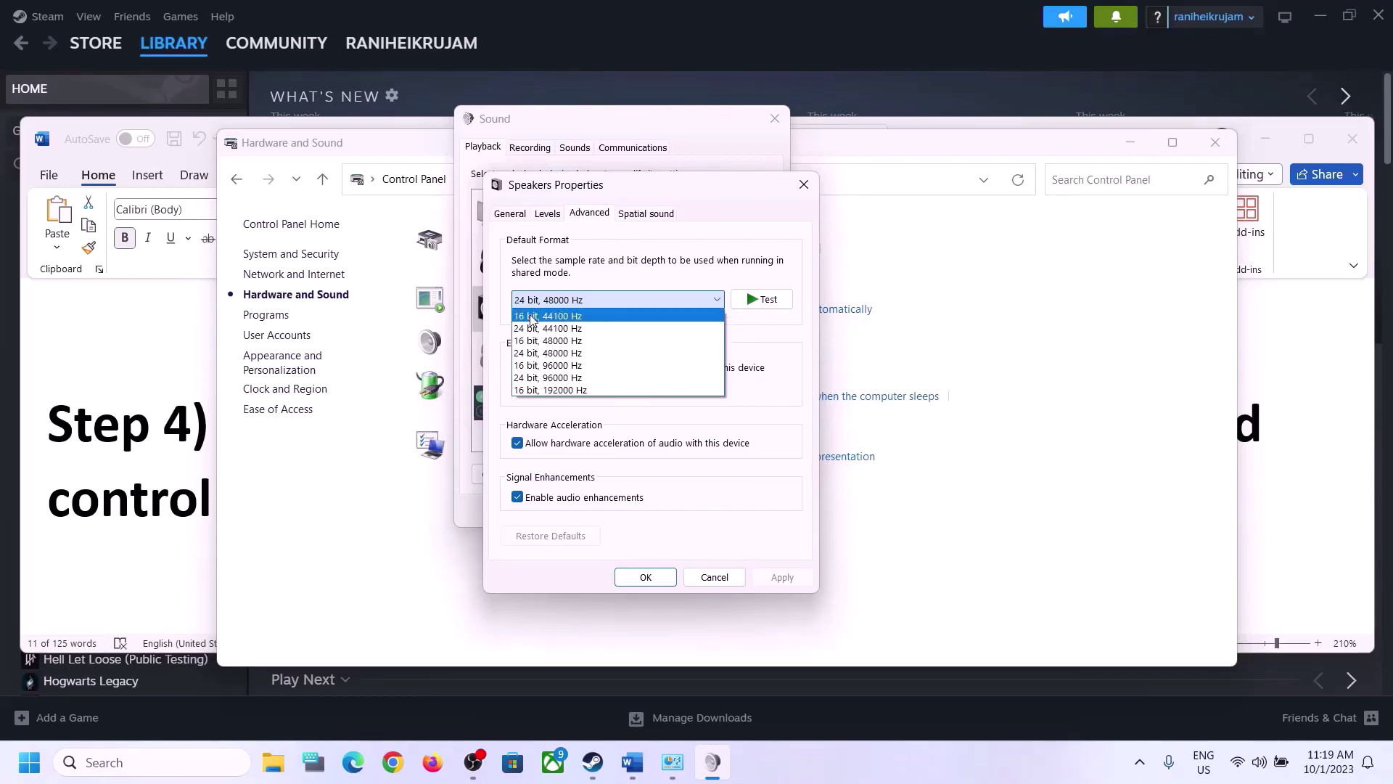
Step: Apply 16 bit, 48000 Hz, then settle on 24 bit, 48000 Hz and close both dialogs
click(564, 346)
click(757, 575)
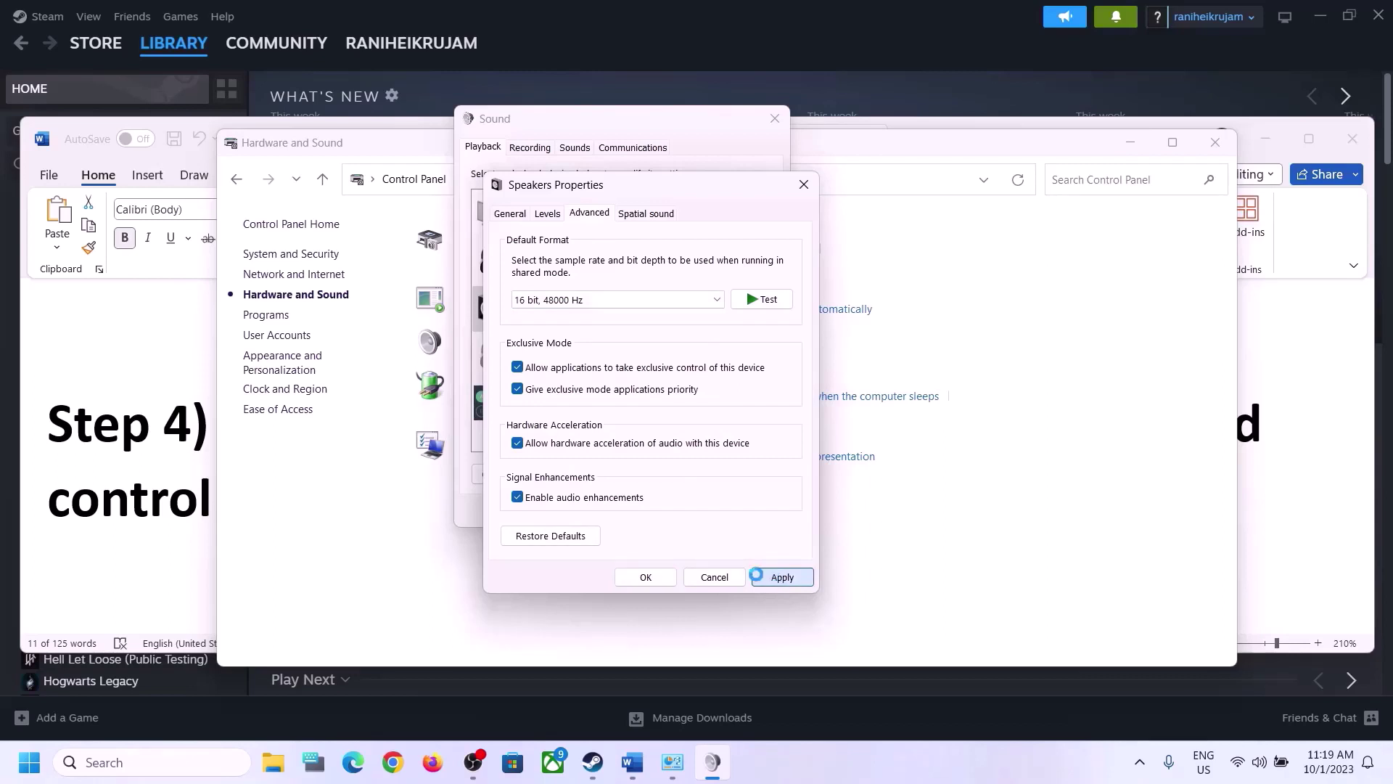
click(599, 302)
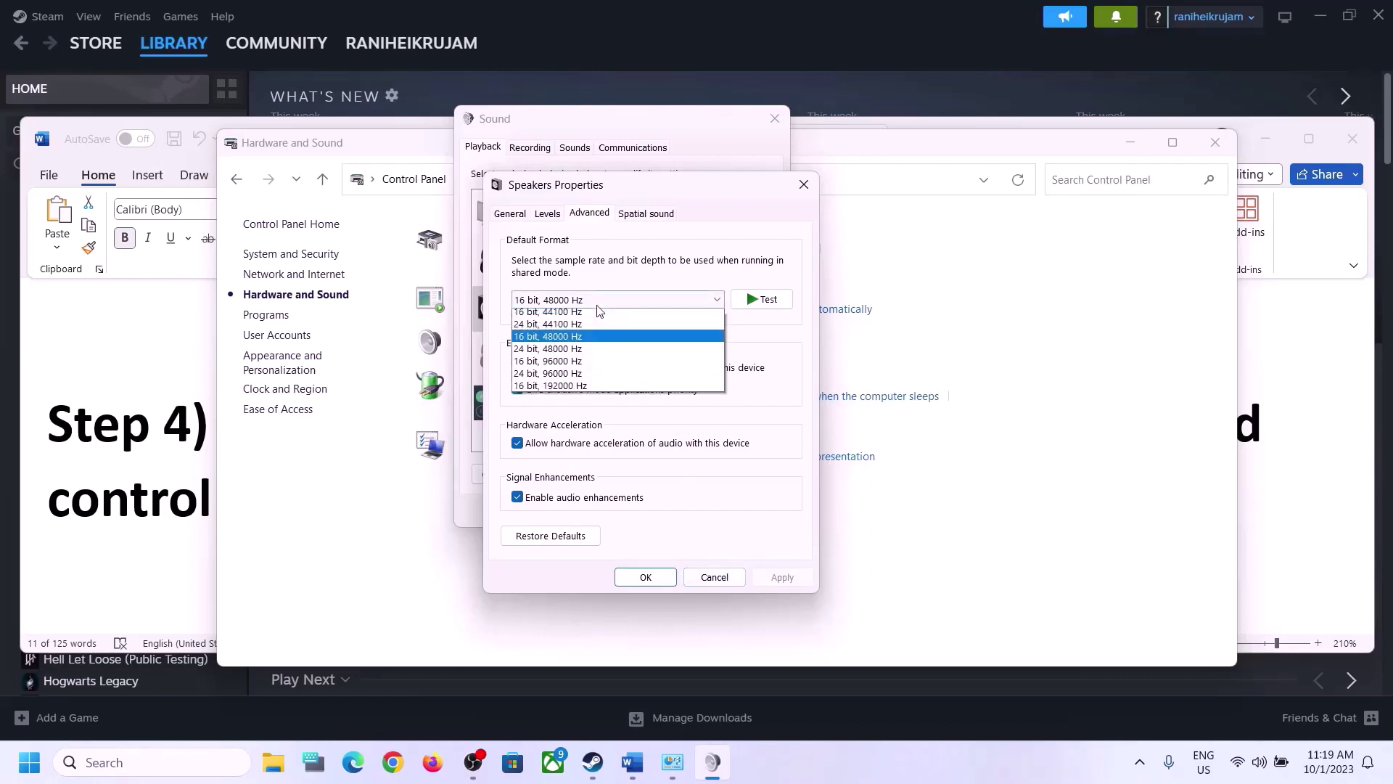
click(548, 354)
click(778, 580)
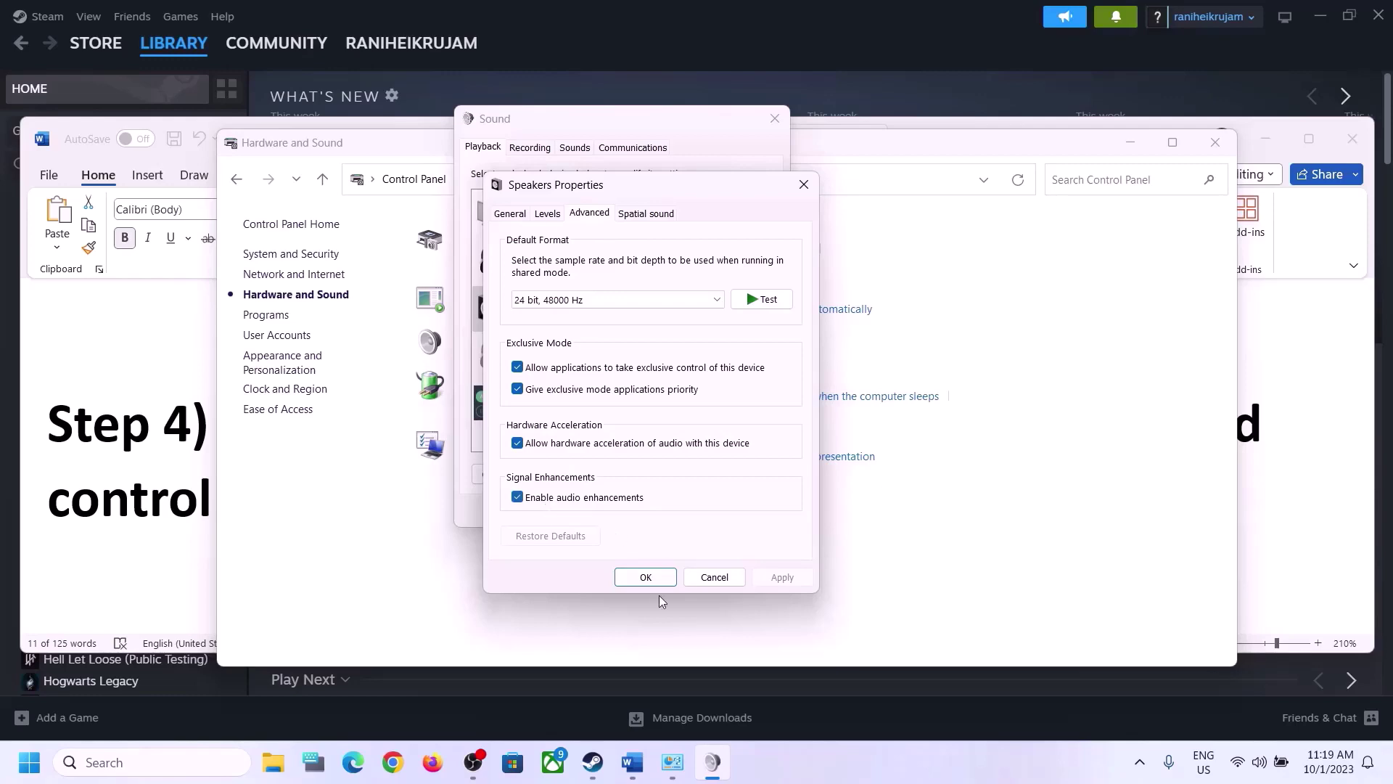
click(646, 578)
click(638, 514)
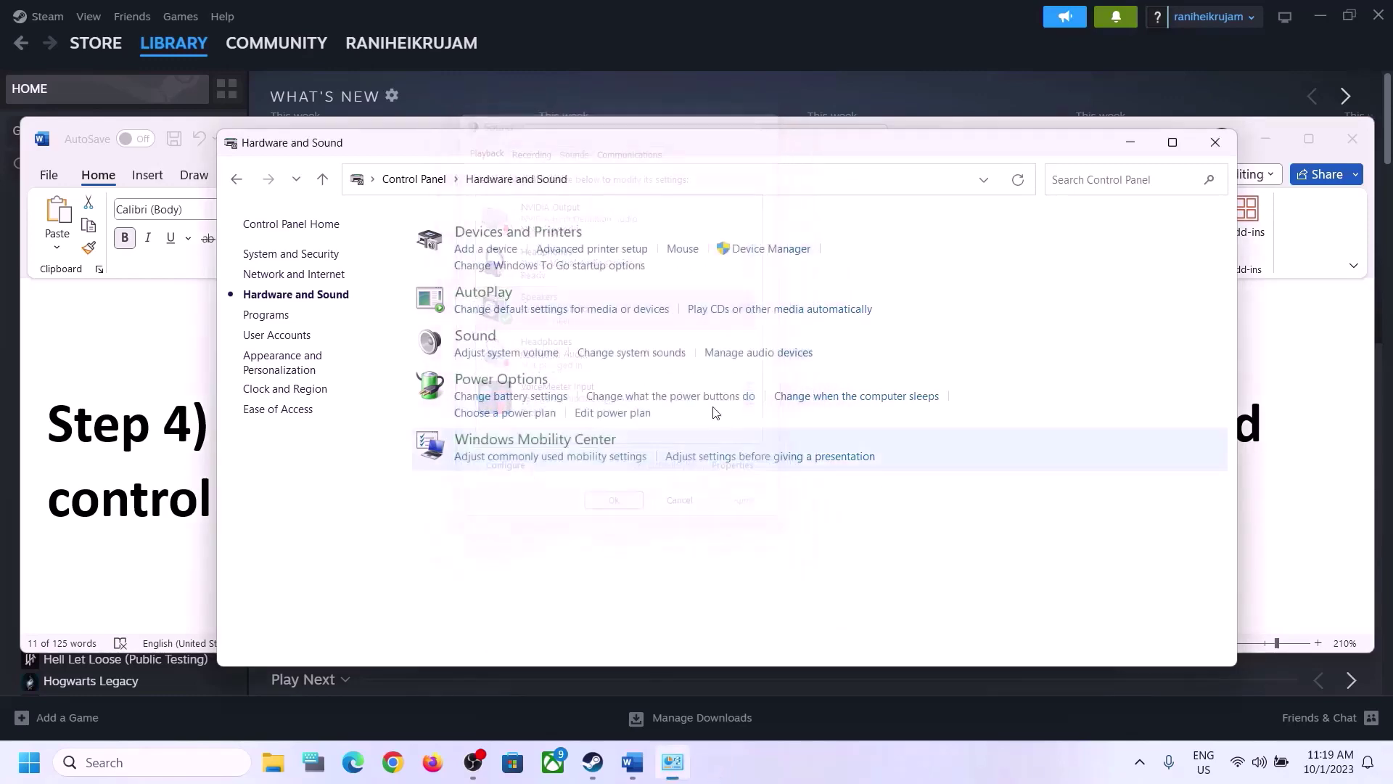
Step: Close Hardware and Sound and highlight the 48/44k Hz part of Step 4 in the notes
click(1215, 142)
drag(758, 425, 1061, 420)
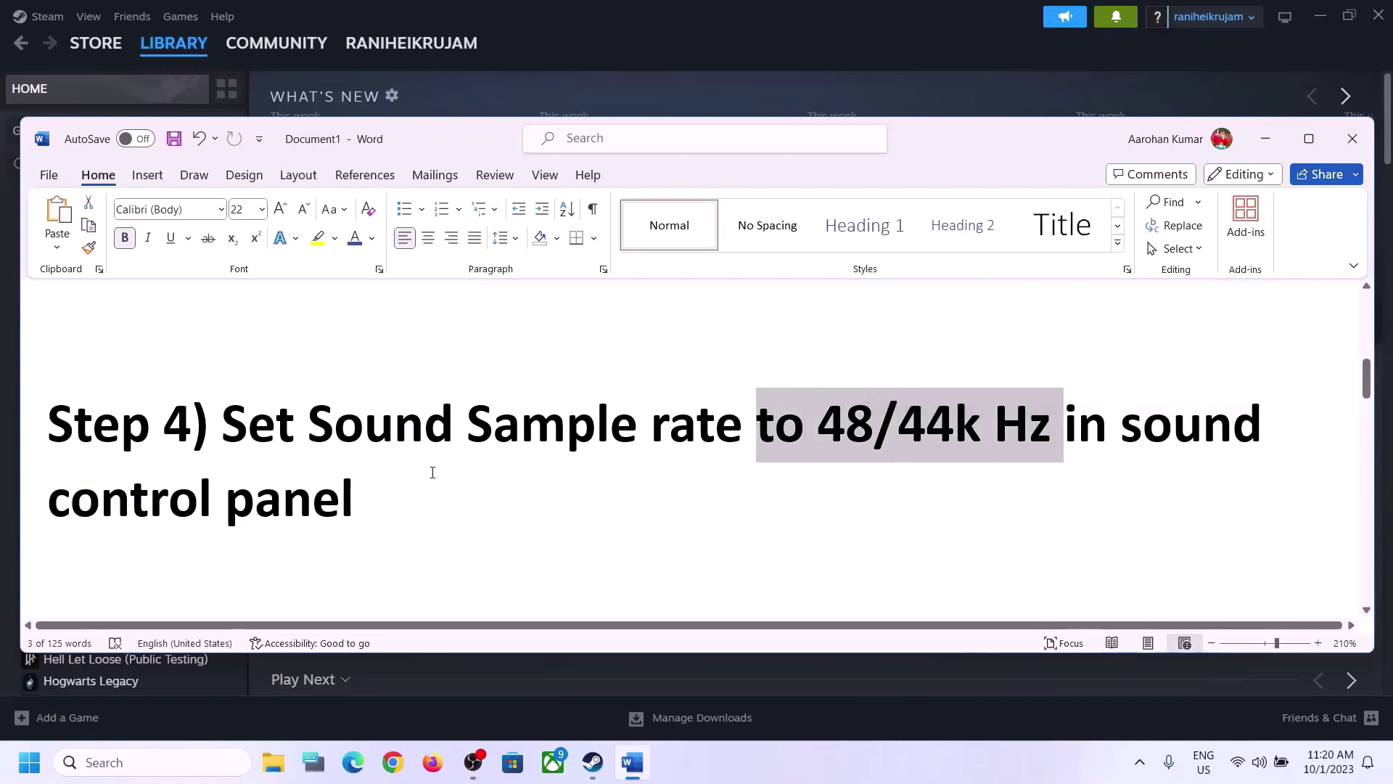
click(348, 482)
scroll(437, 474, down, 5)
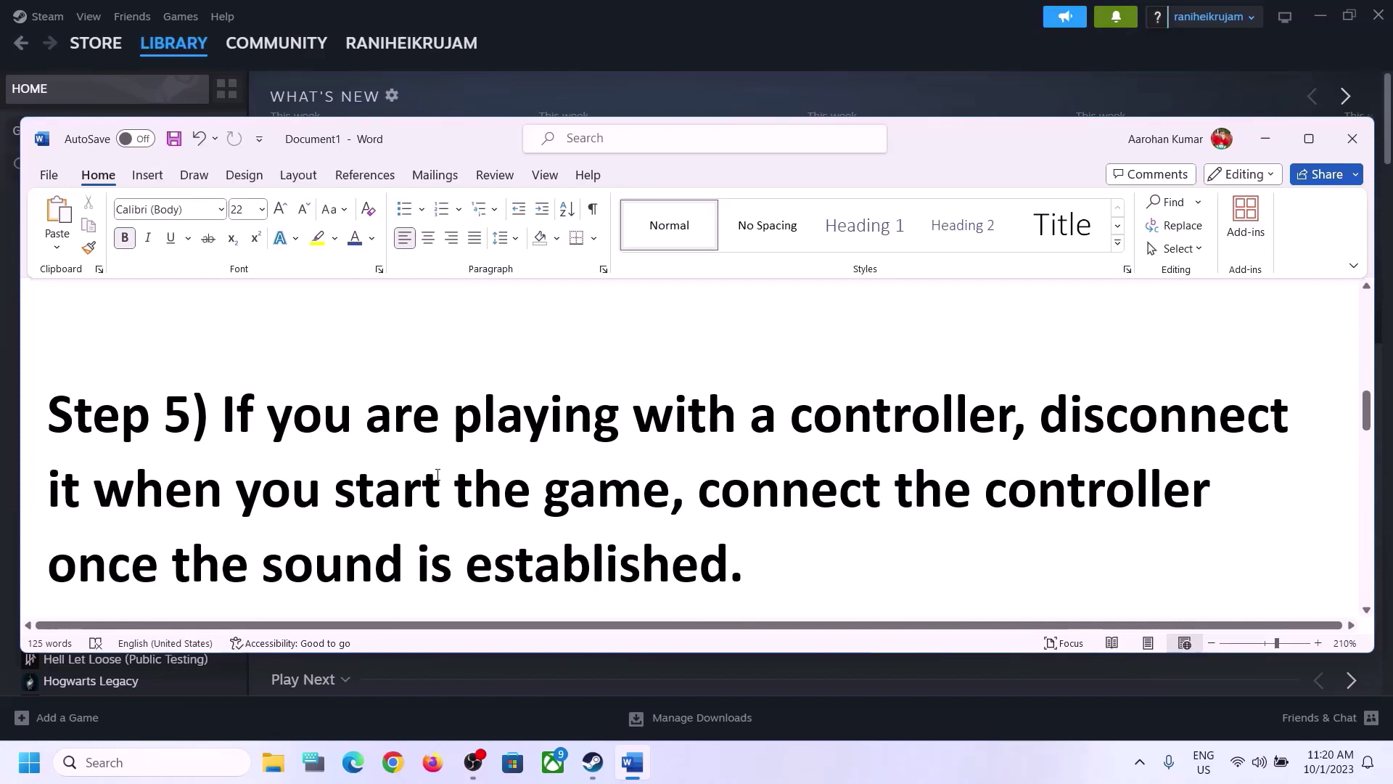
Step: Highlight Step 5's disconnect and connect-the-controller advice, then 'off Spatial Sound' in Step 6
drag(246, 405, 641, 506)
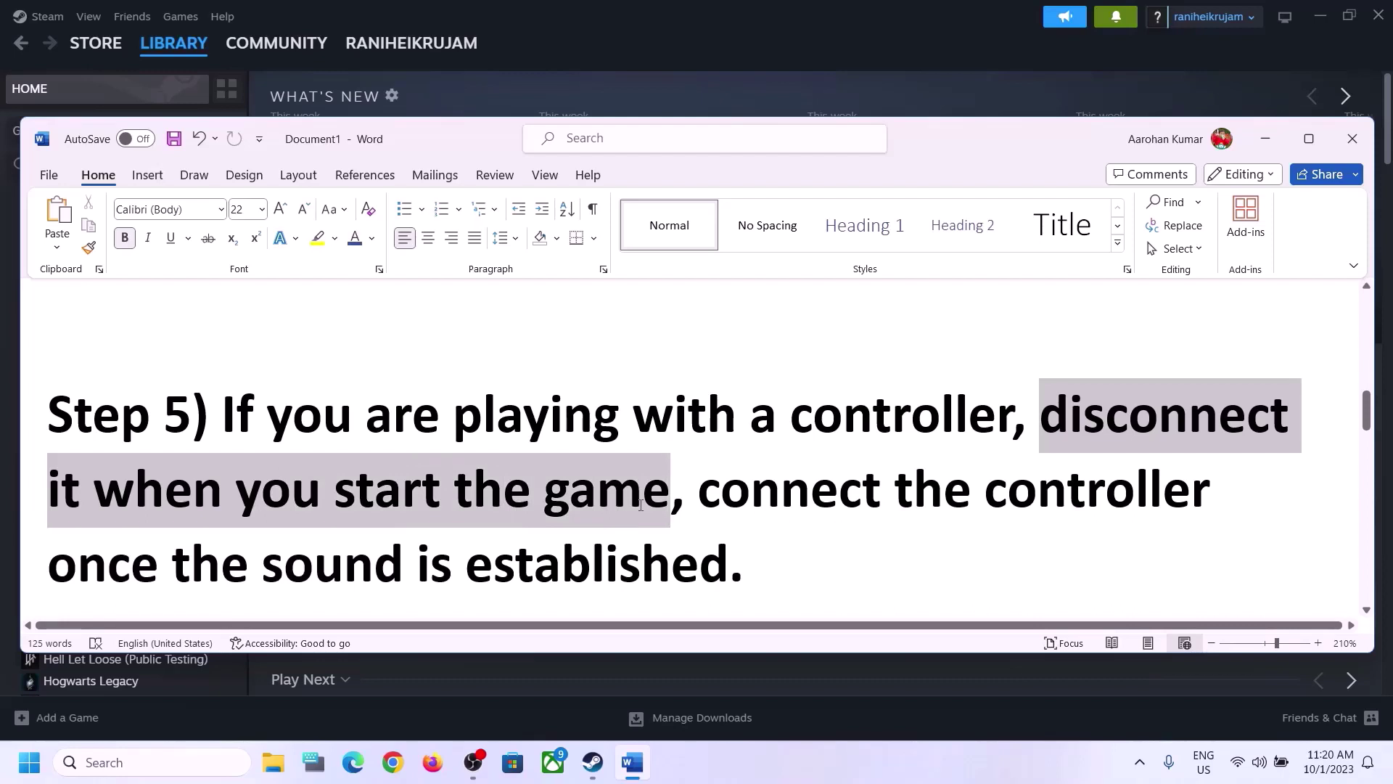
click(1104, 414)
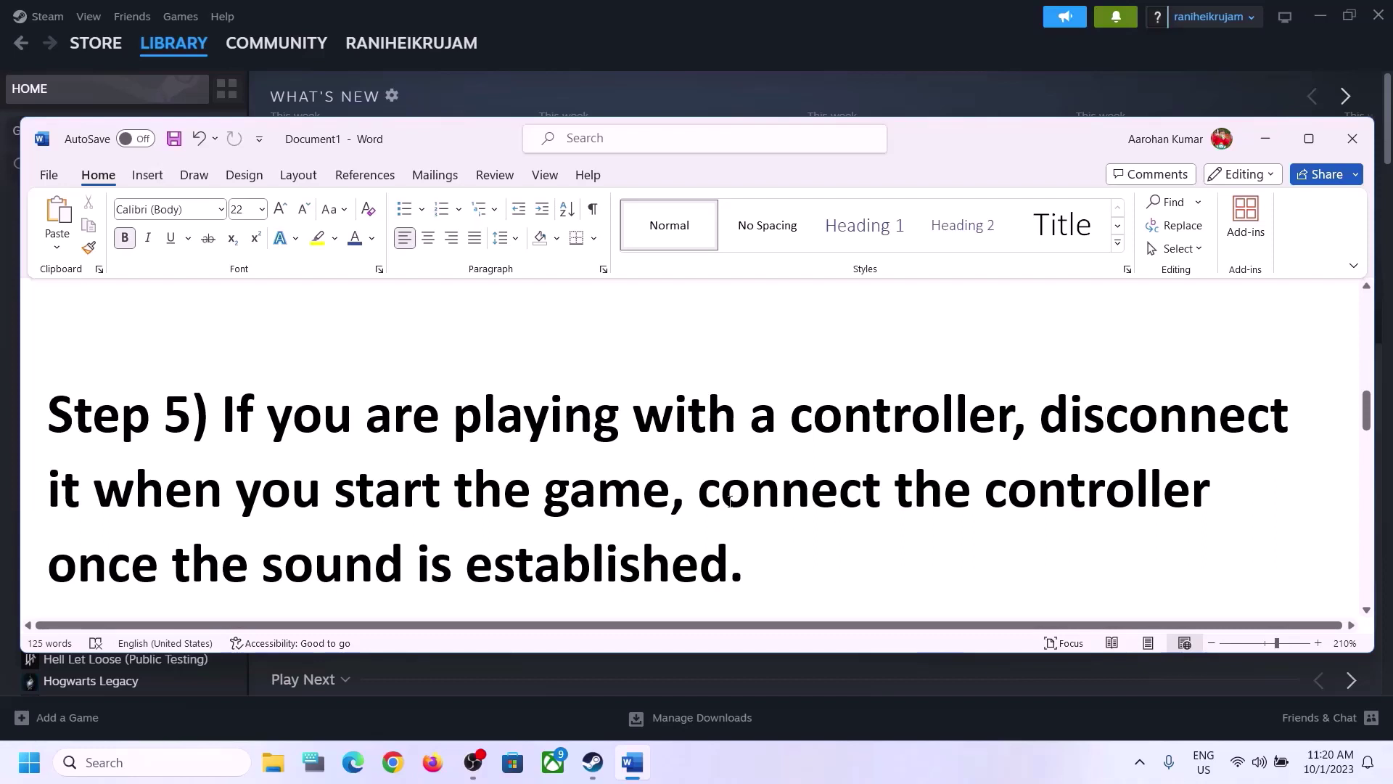
drag(729, 500, 1219, 492)
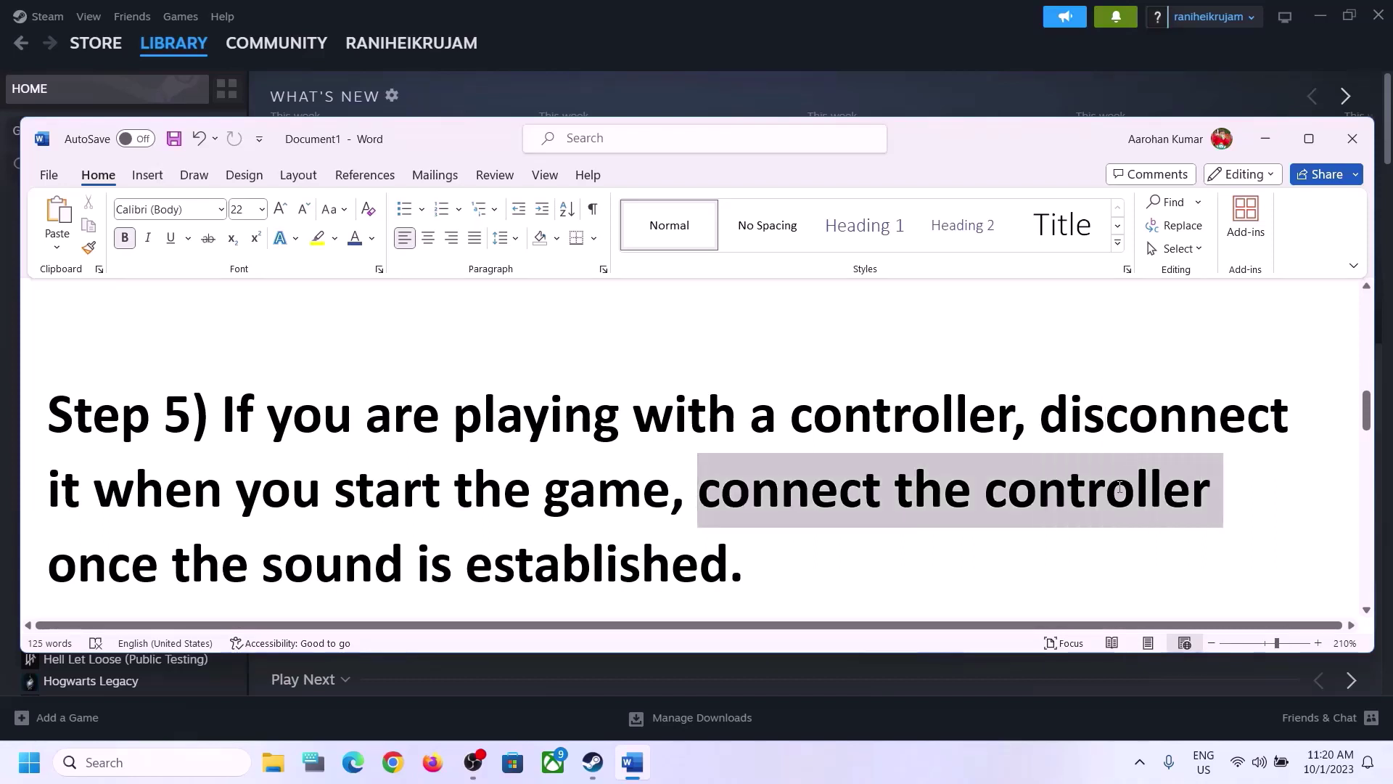
drag(105, 580, 730, 573)
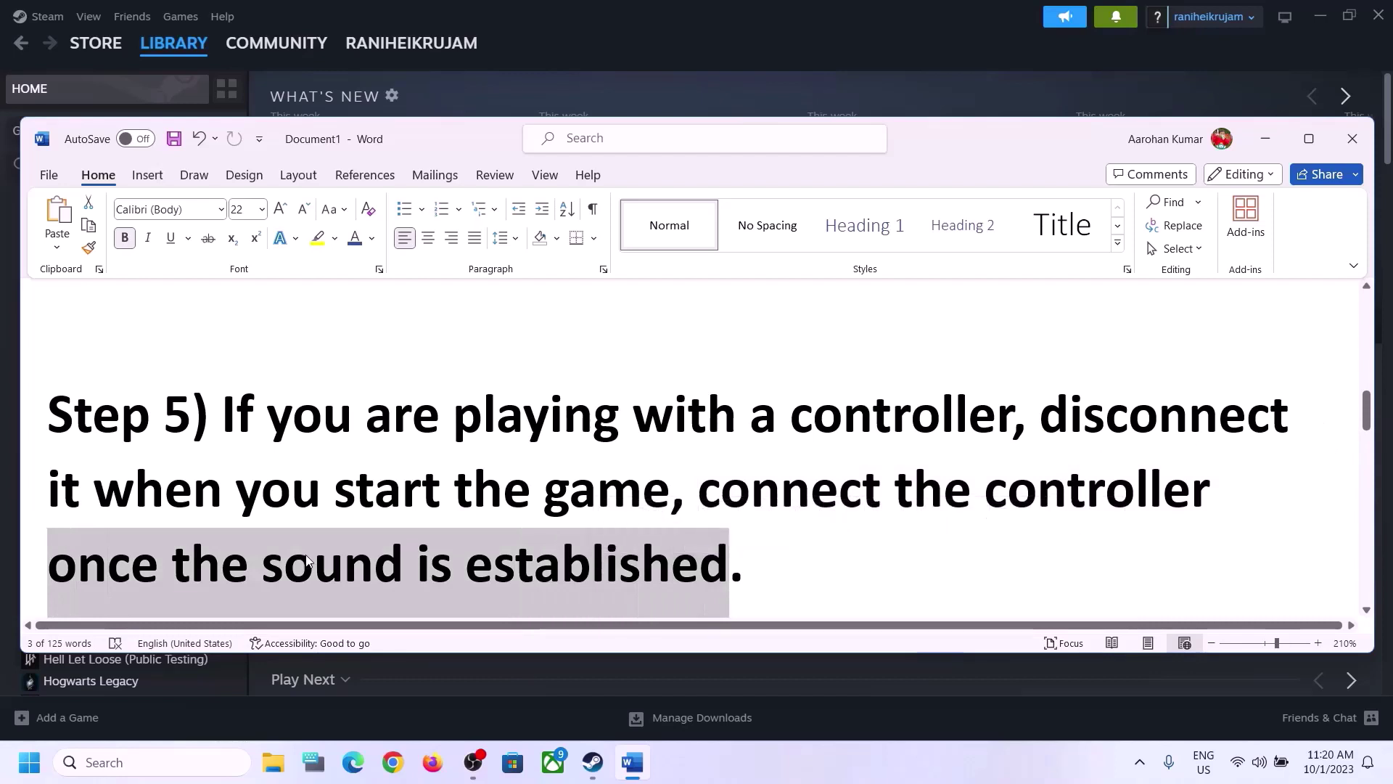
click(426, 450)
scroll(426, 450, down, 5)
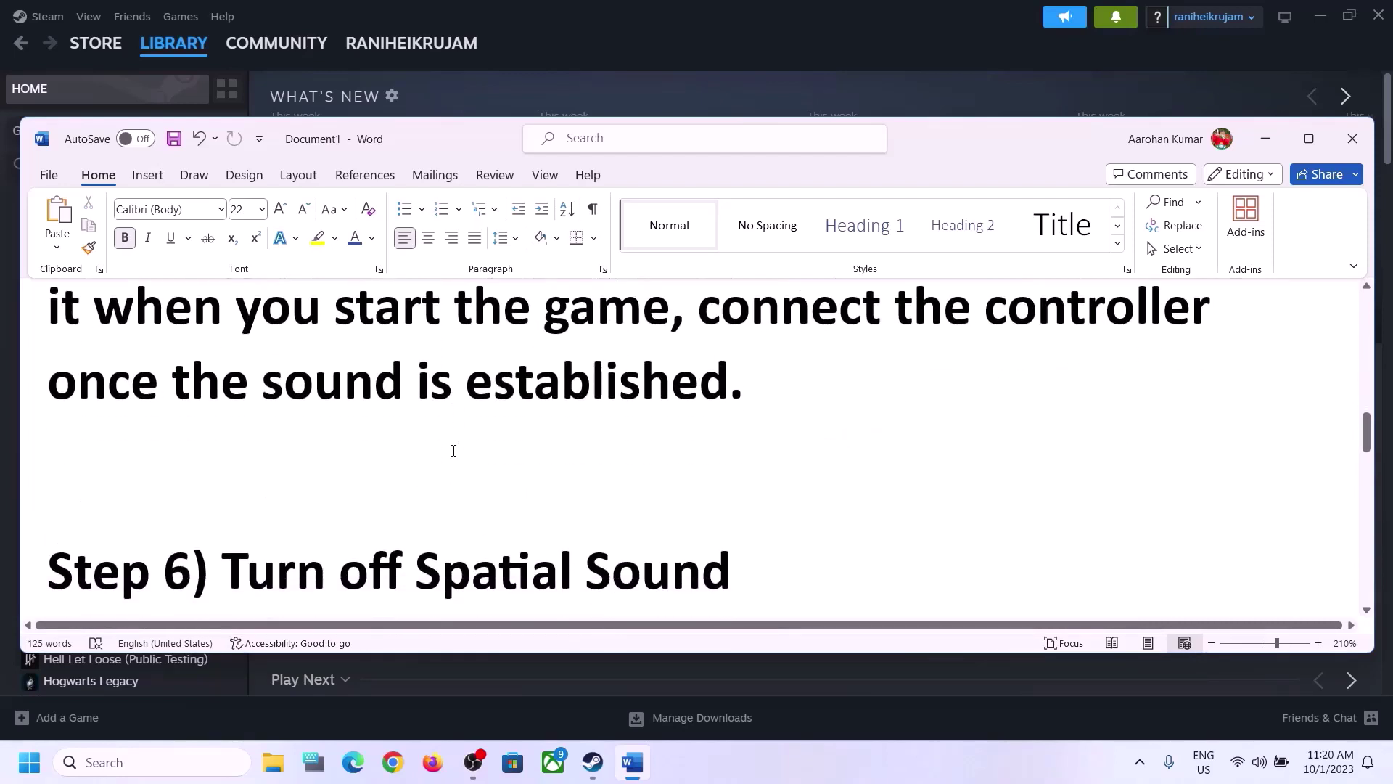
drag(352, 488, 762, 490)
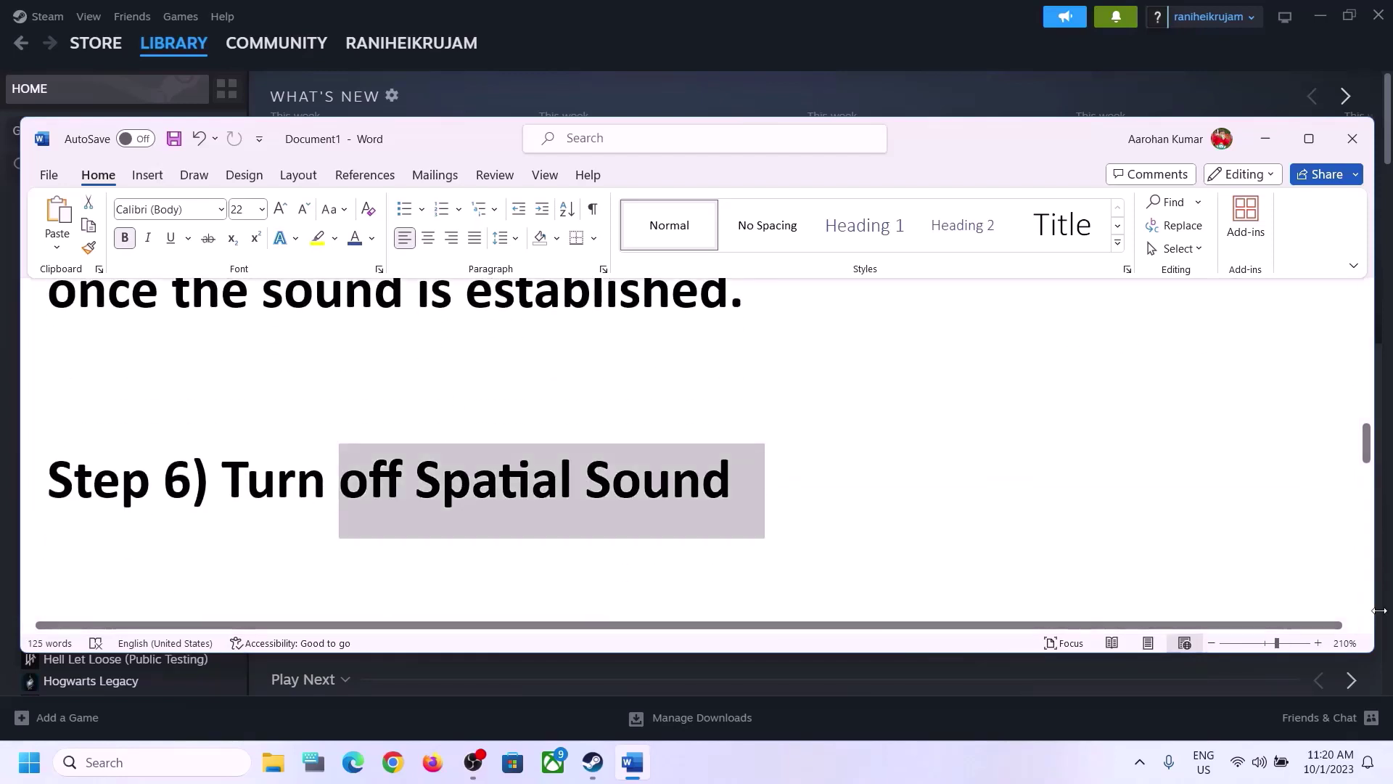
Step: Open and close the system sound settings, then launch Control Panel by searching 'control'
click(1264, 775)
right_click(1264, 775)
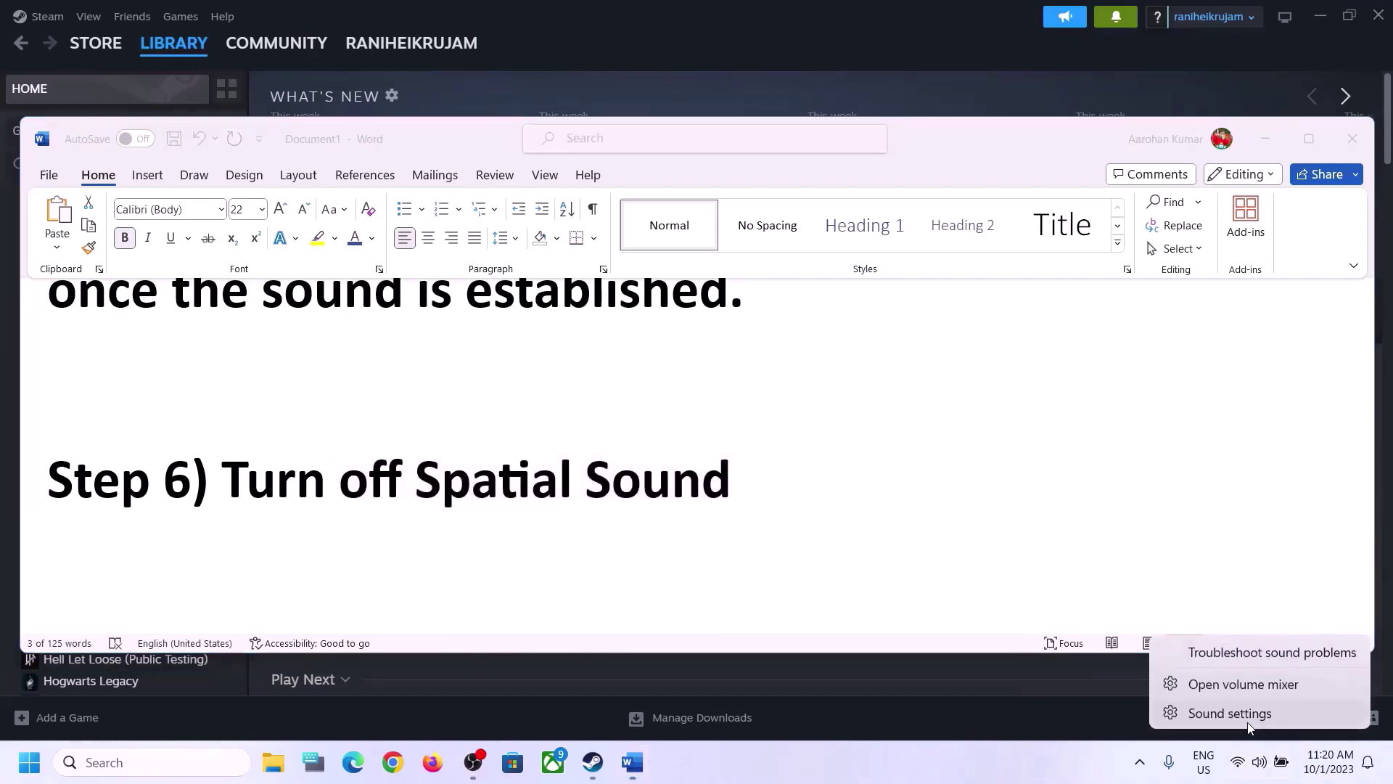
click(1255, 711)
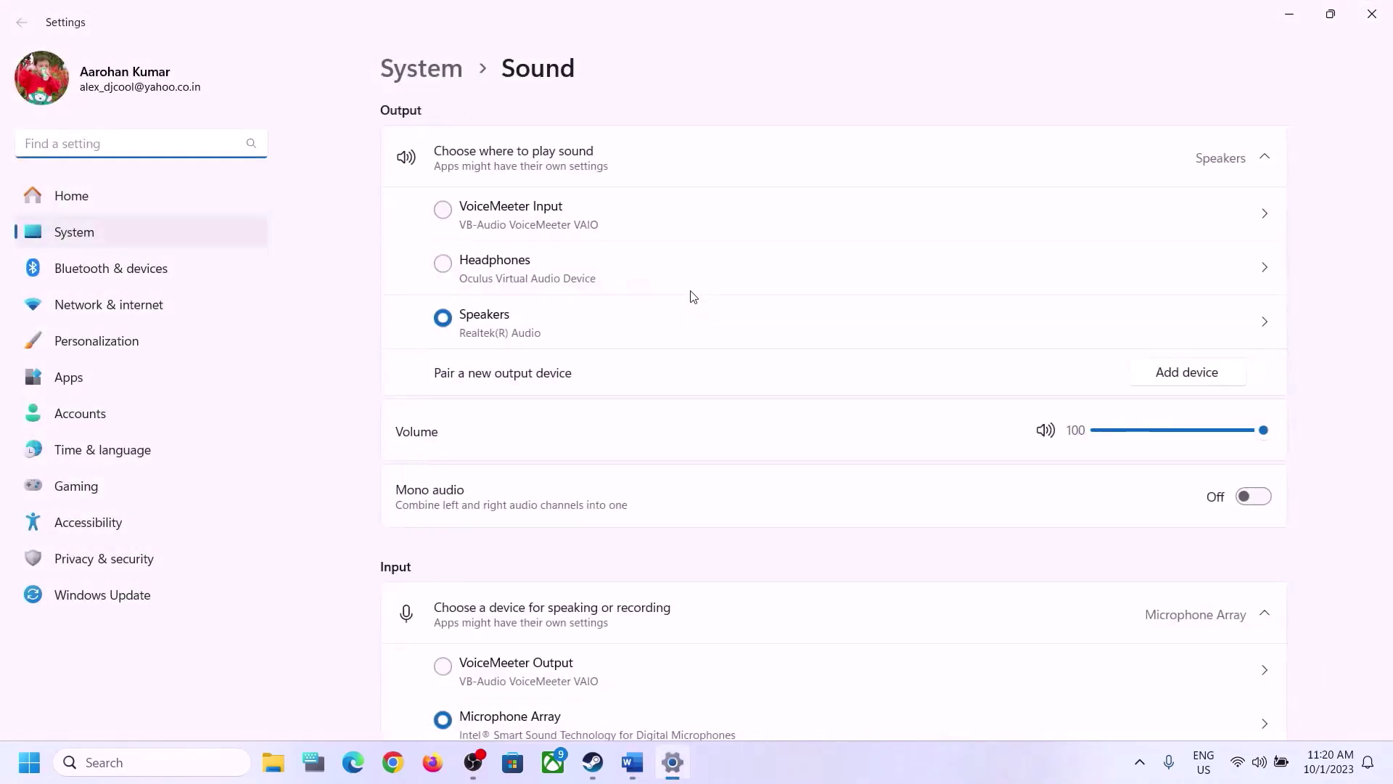
click(1372, 15)
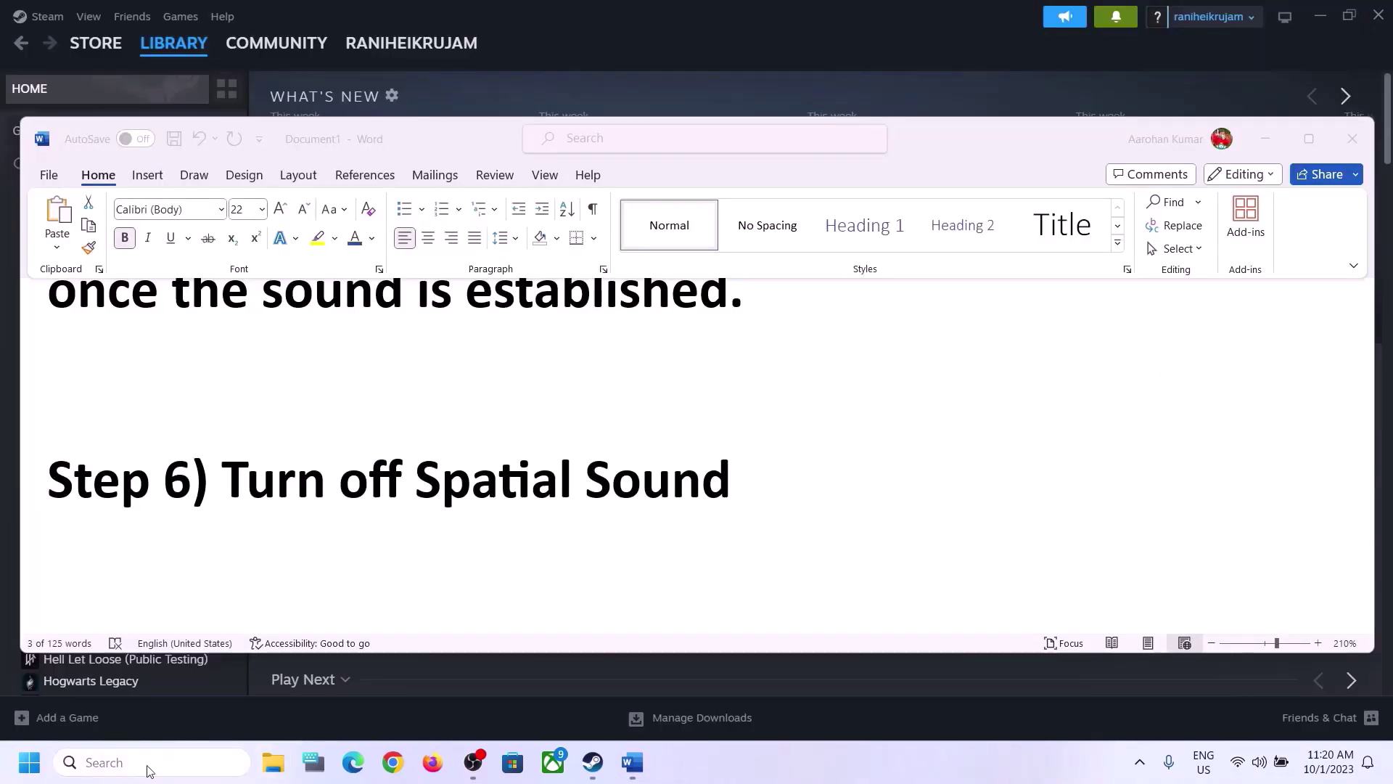
click(148, 763)
text(control)
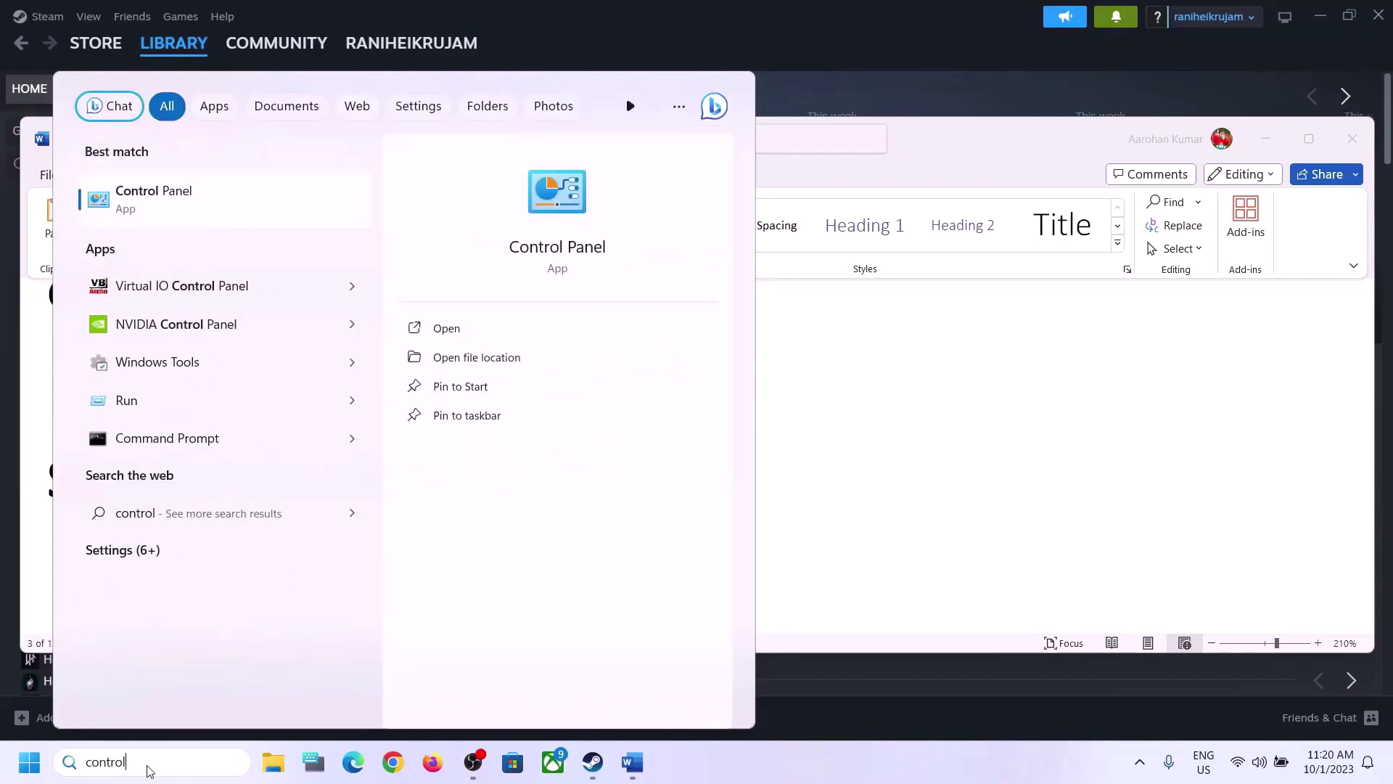
key(Return)
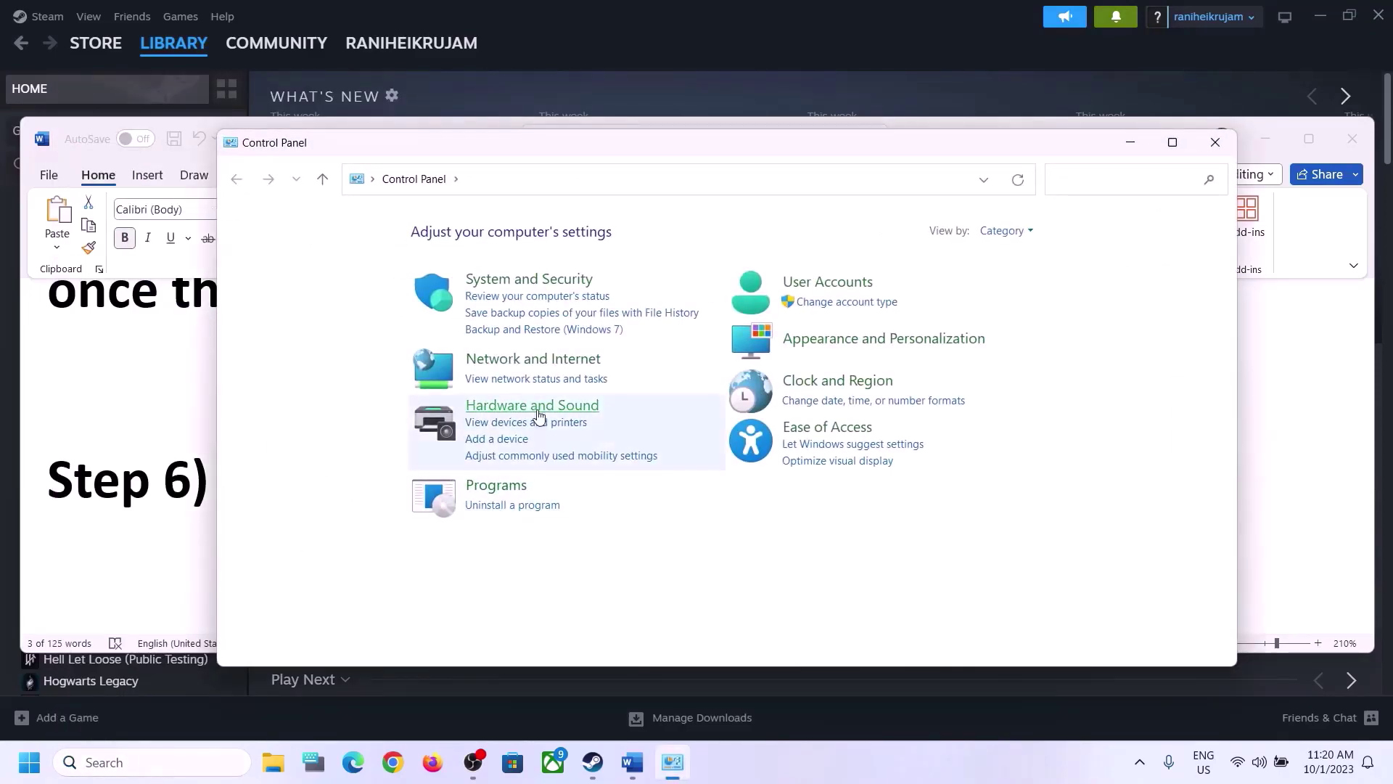
Step: Open the Sound devices dialog from Hardware and Sound and centre it on screen
click(538, 410)
click(506, 352)
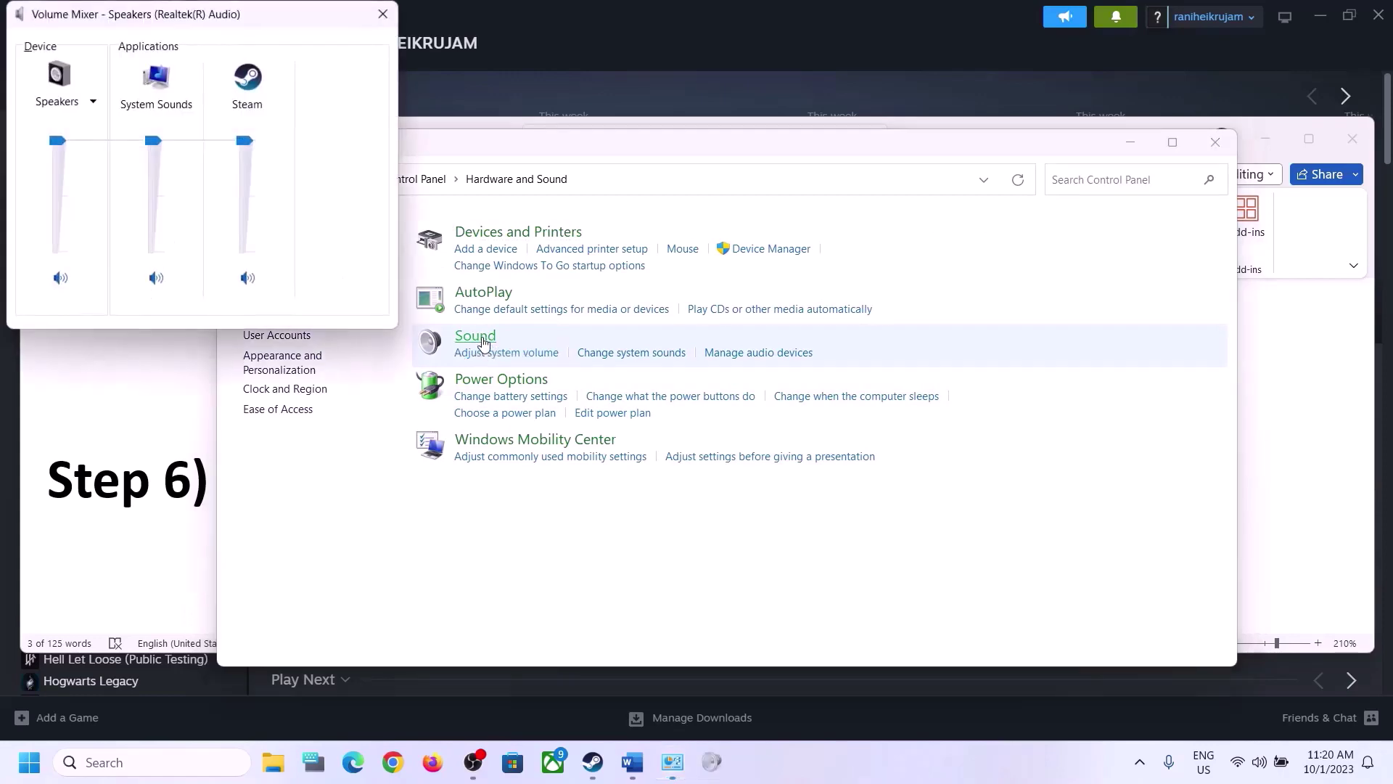
click(382, 13)
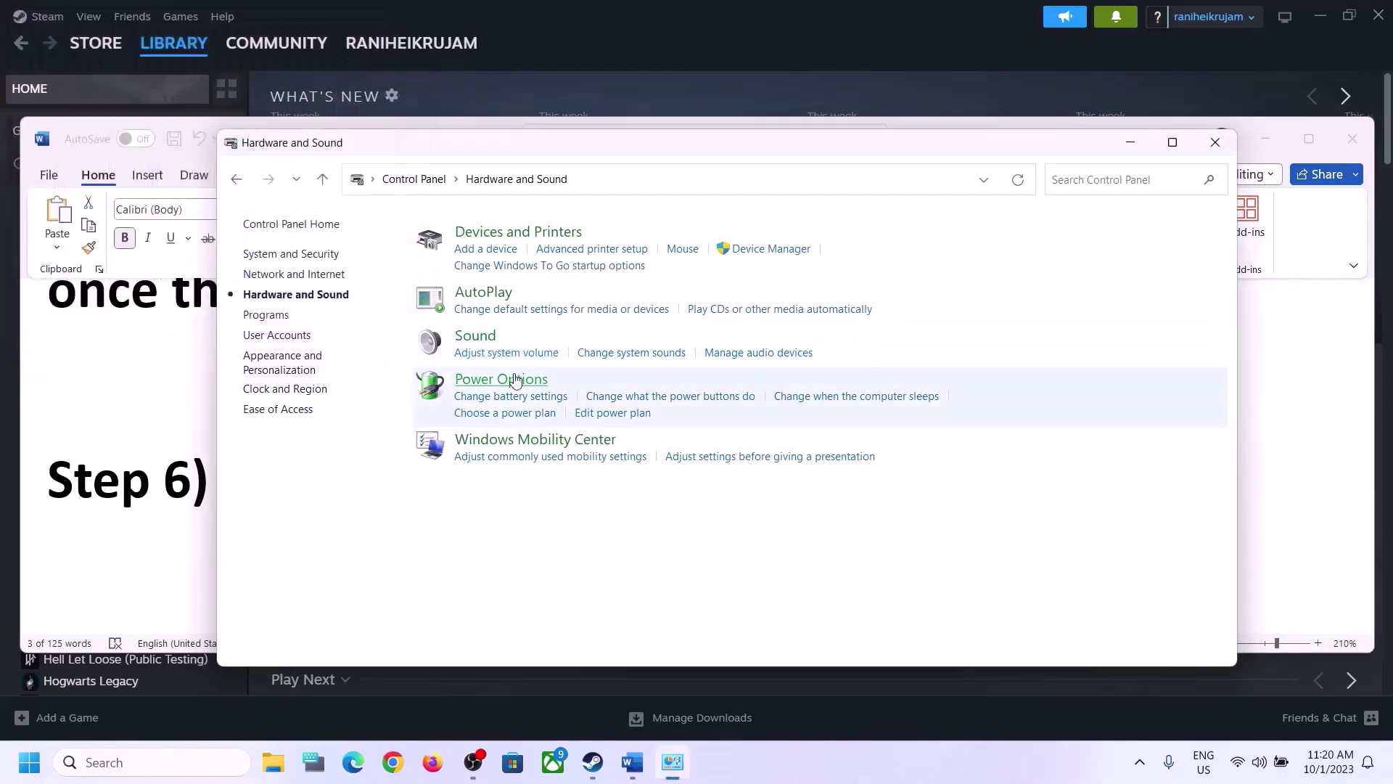
click(490, 340)
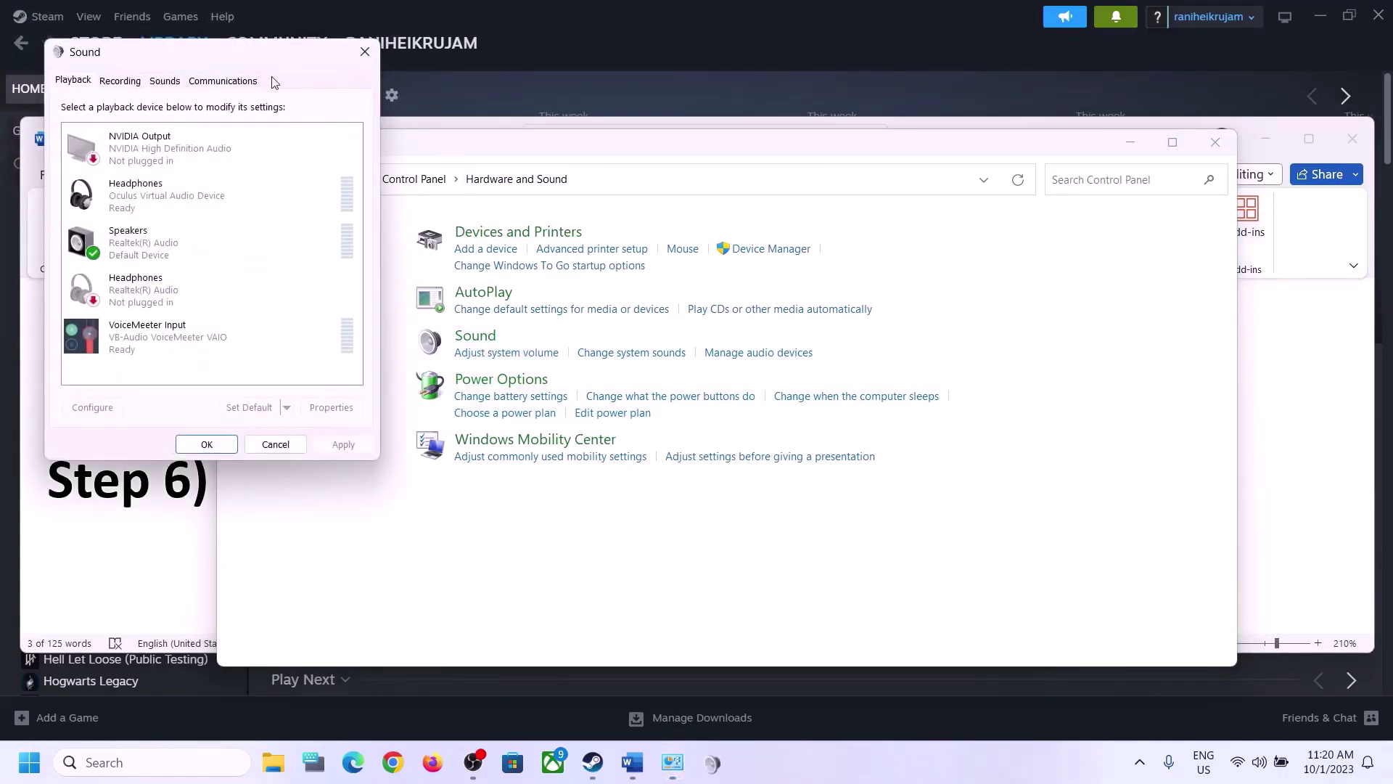
drag(330, 65, 770, 121)
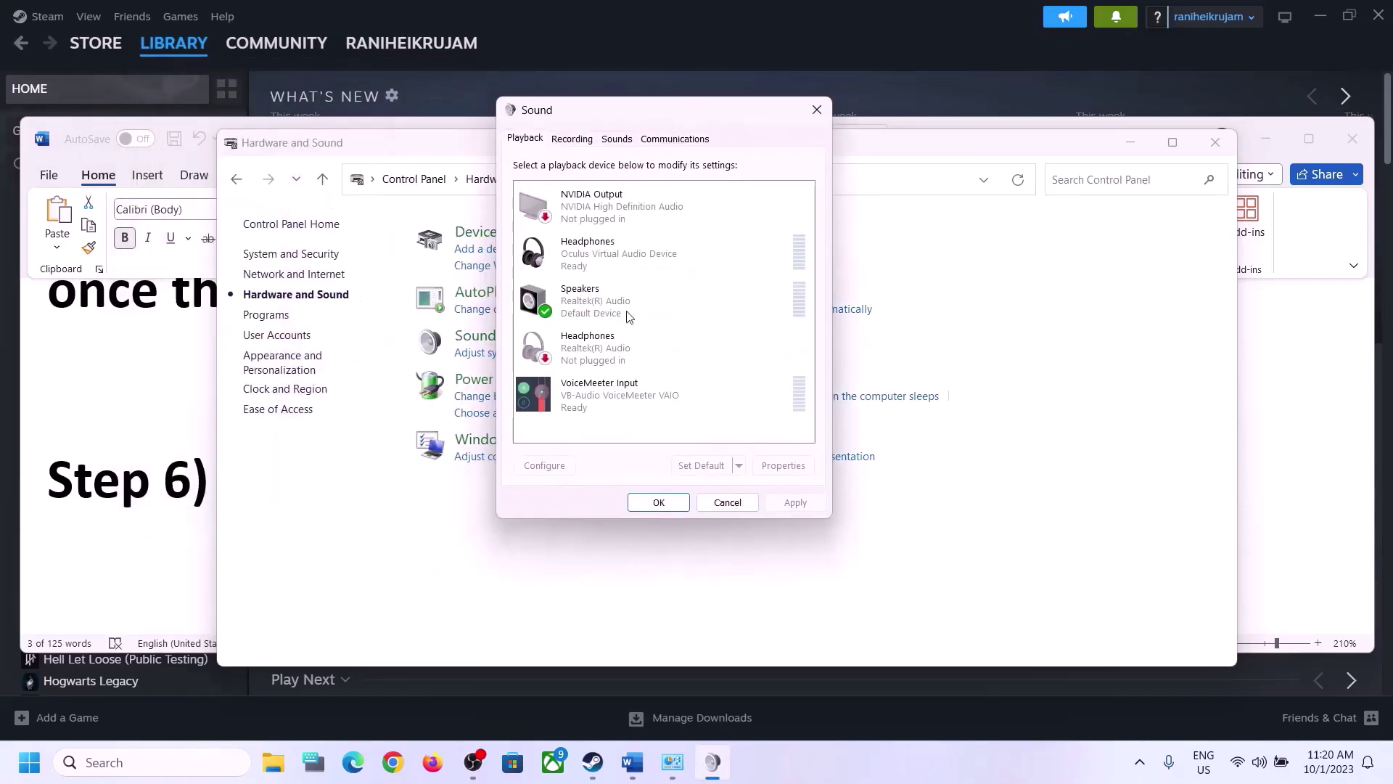
Step: Set the Realtek Speakers' spatial sound format to Off, apply it, and close the Sound dialogs
click(602, 308)
right_click(603, 306)
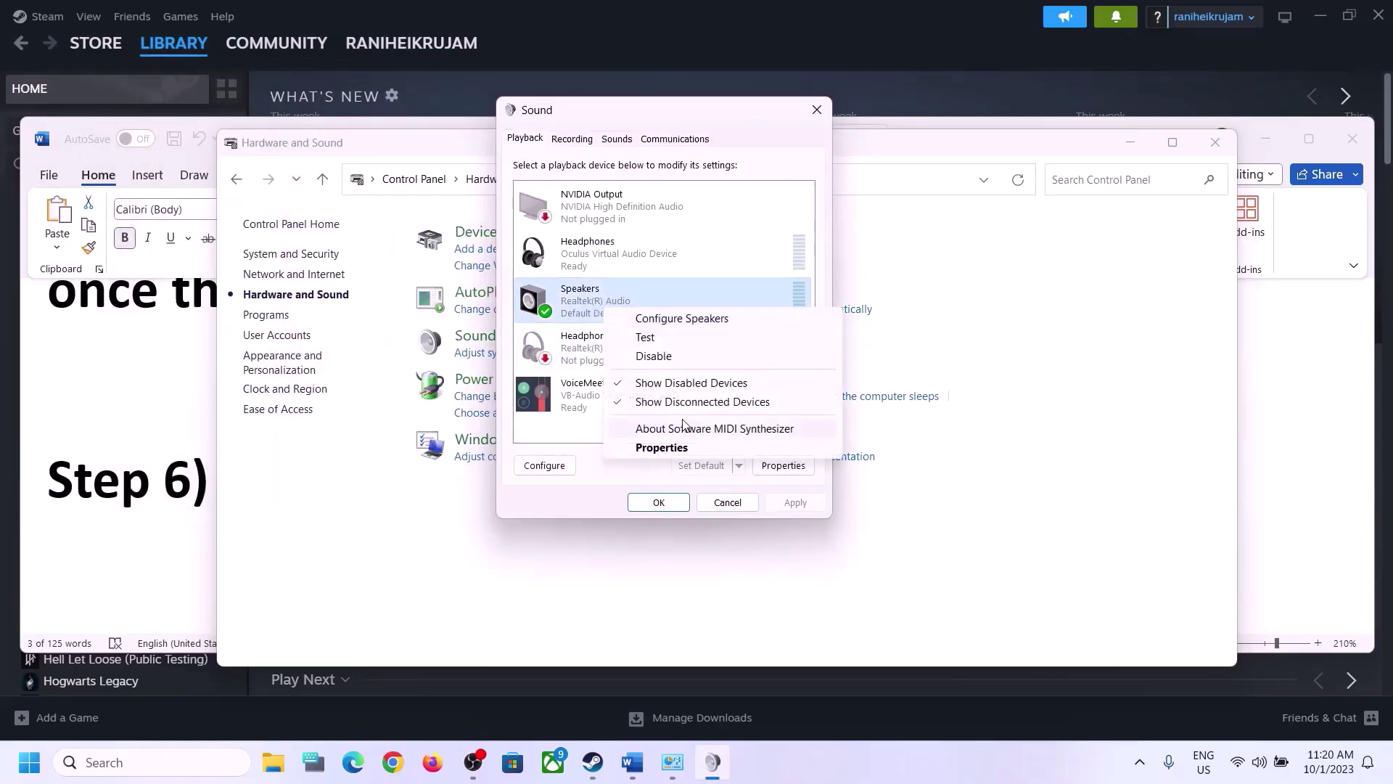
click(676, 449)
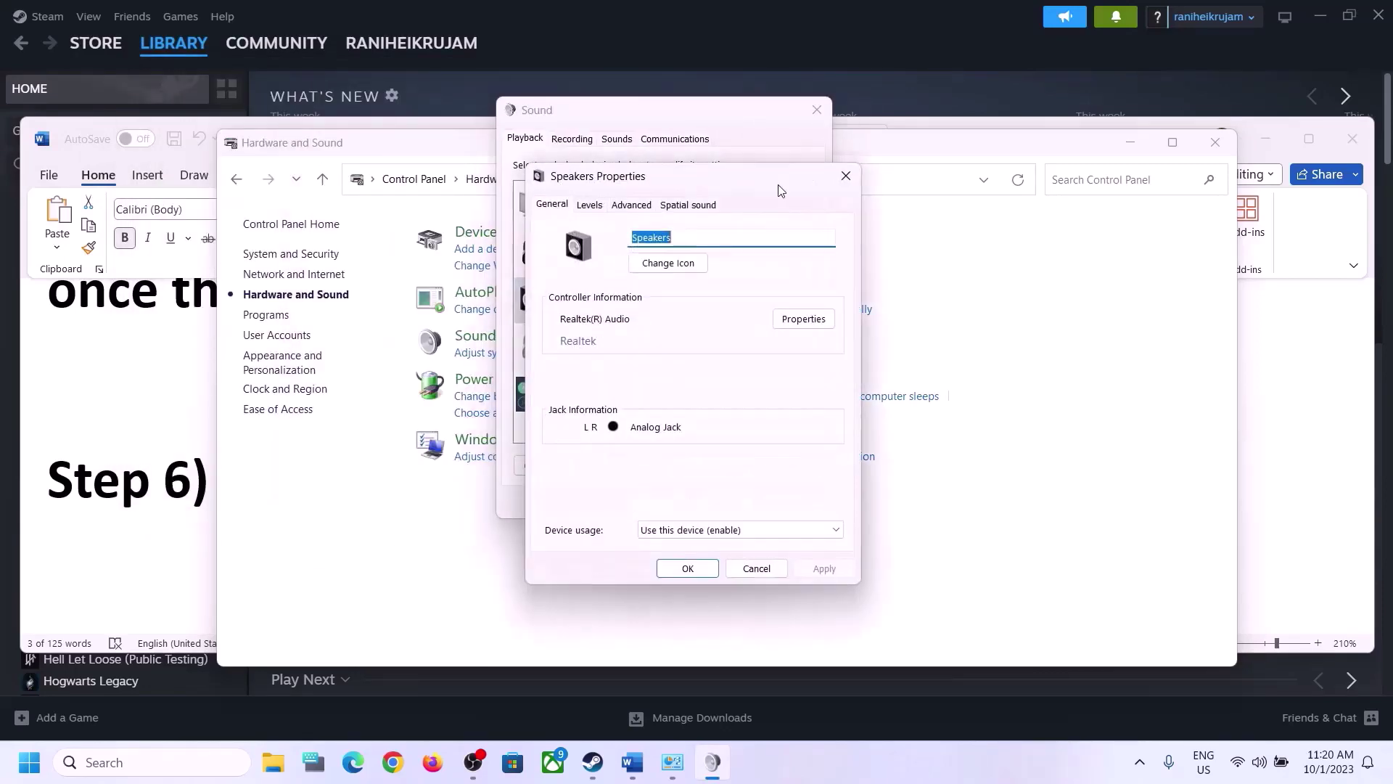
click(687, 207)
click(635, 290)
click(638, 302)
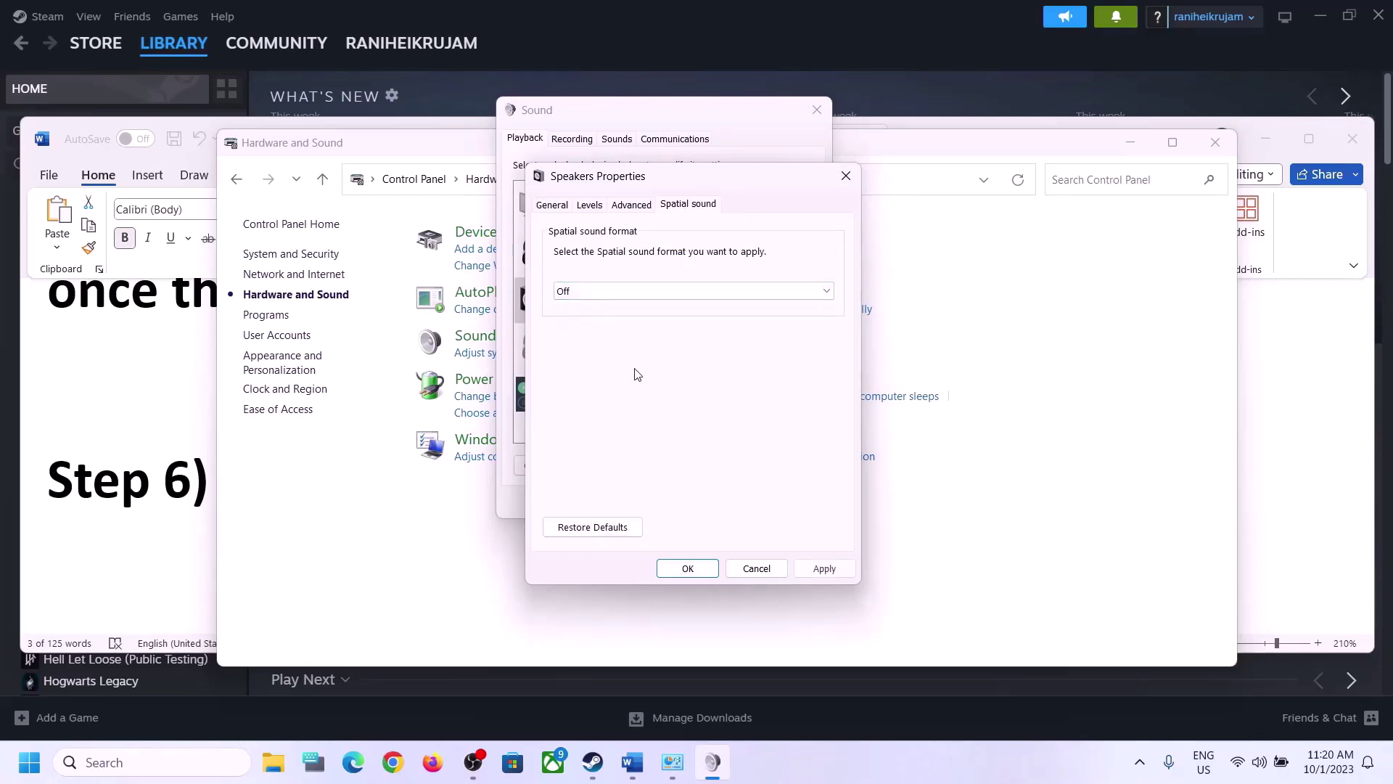
click(822, 568)
click(689, 569)
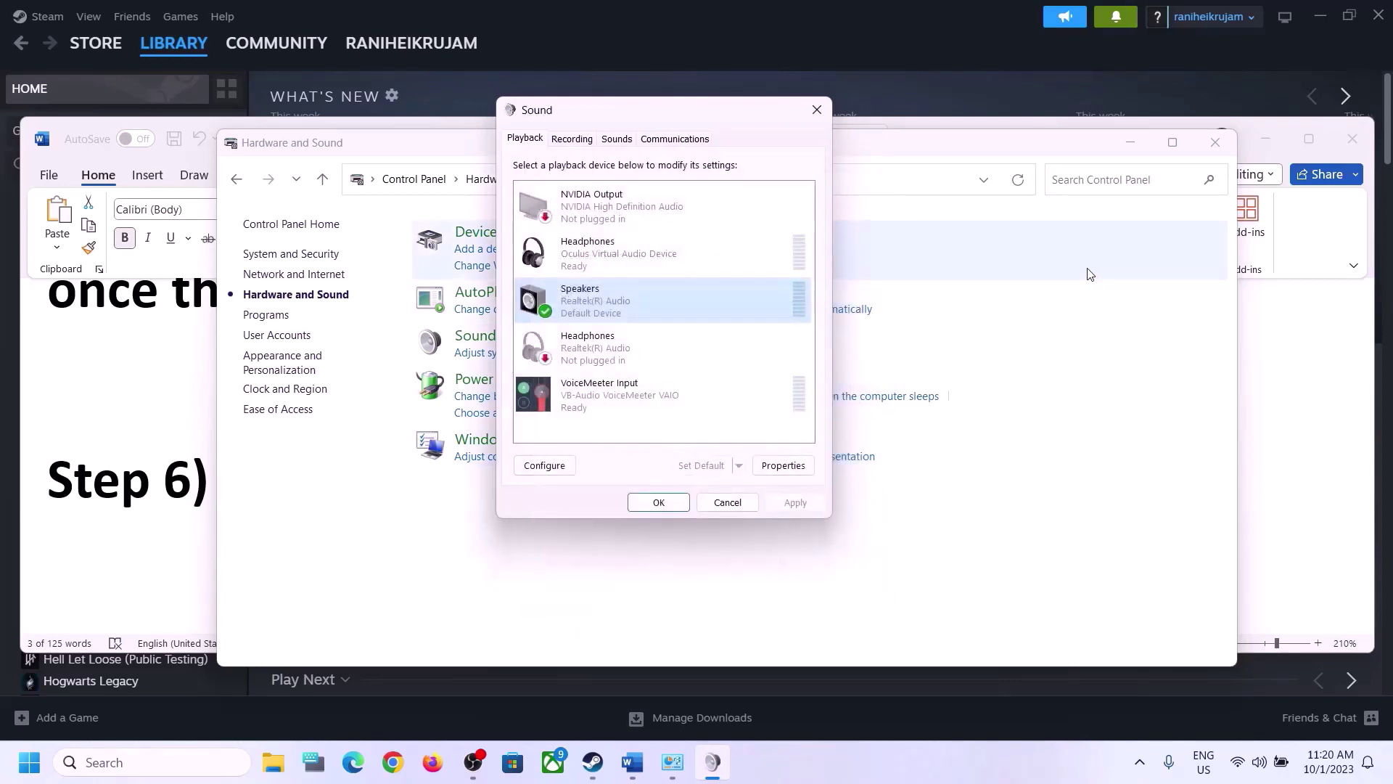
click(817, 109)
click(143, 451)
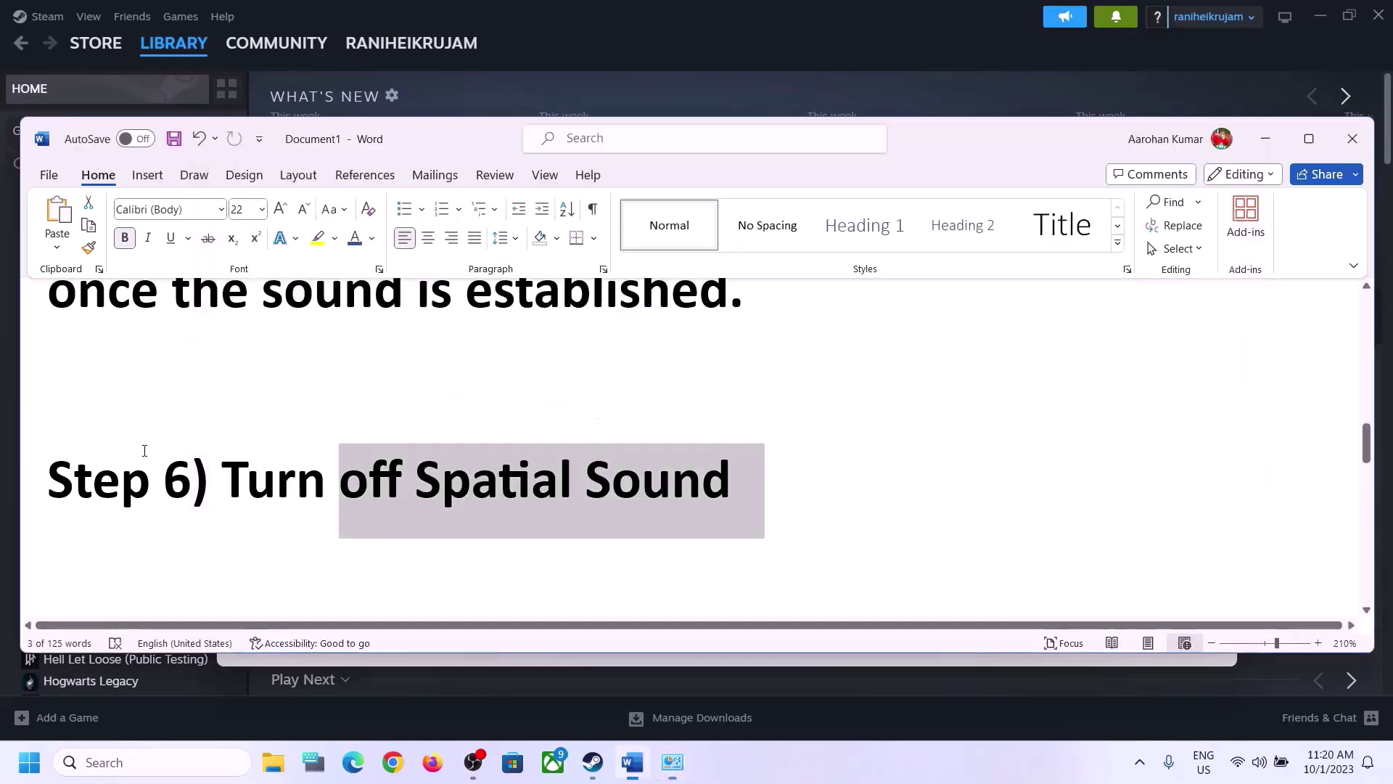
Step: Mark 'Oculus/voicemeeter' and 'recording and playback' in Step 7 of the Word notes
scroll(532, 488, down, 5)
scroll(531, 495, up, 1)
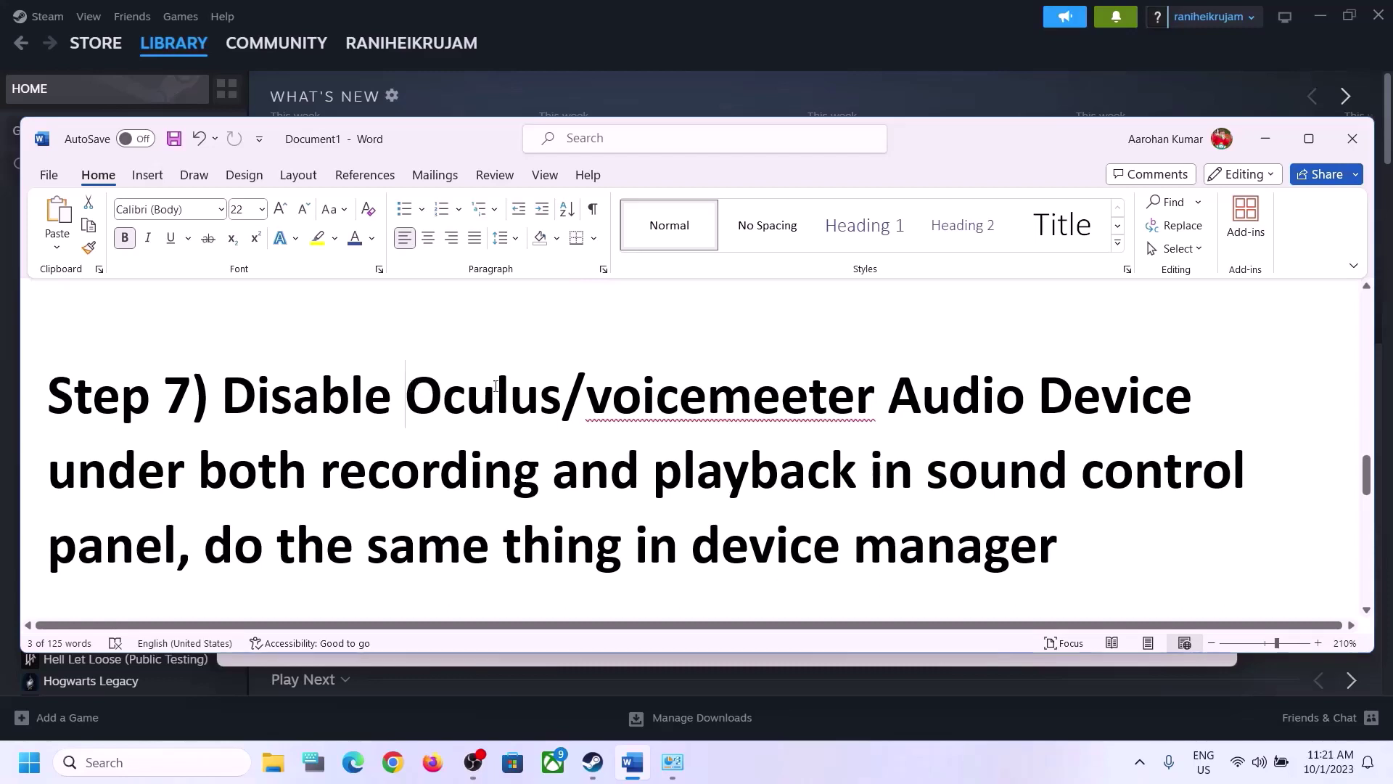
drag(420, 386, 882, 398)
drag(322, 472, 807, 473)
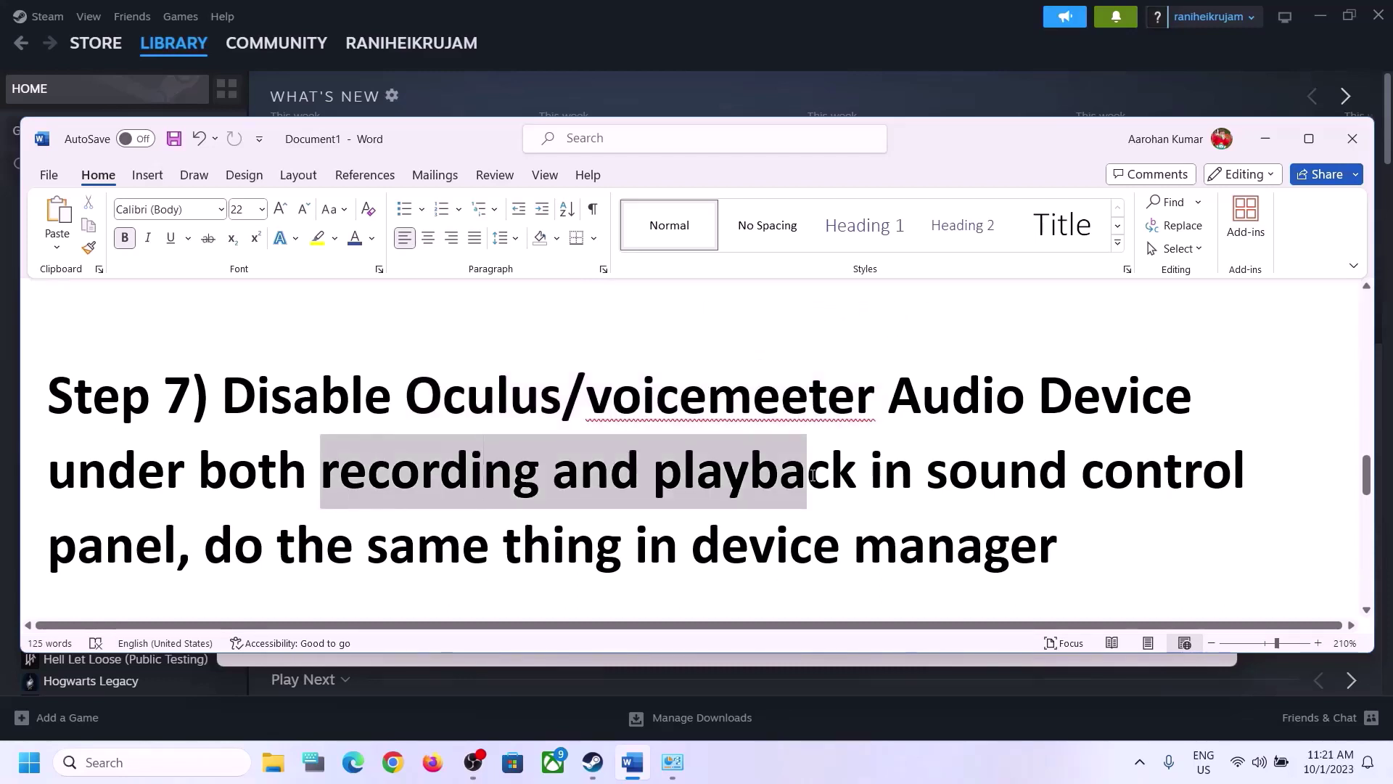
Step: Open Control Panel's Hardware and Sound page via a 'control' search
click(174, 767)
text(contr)
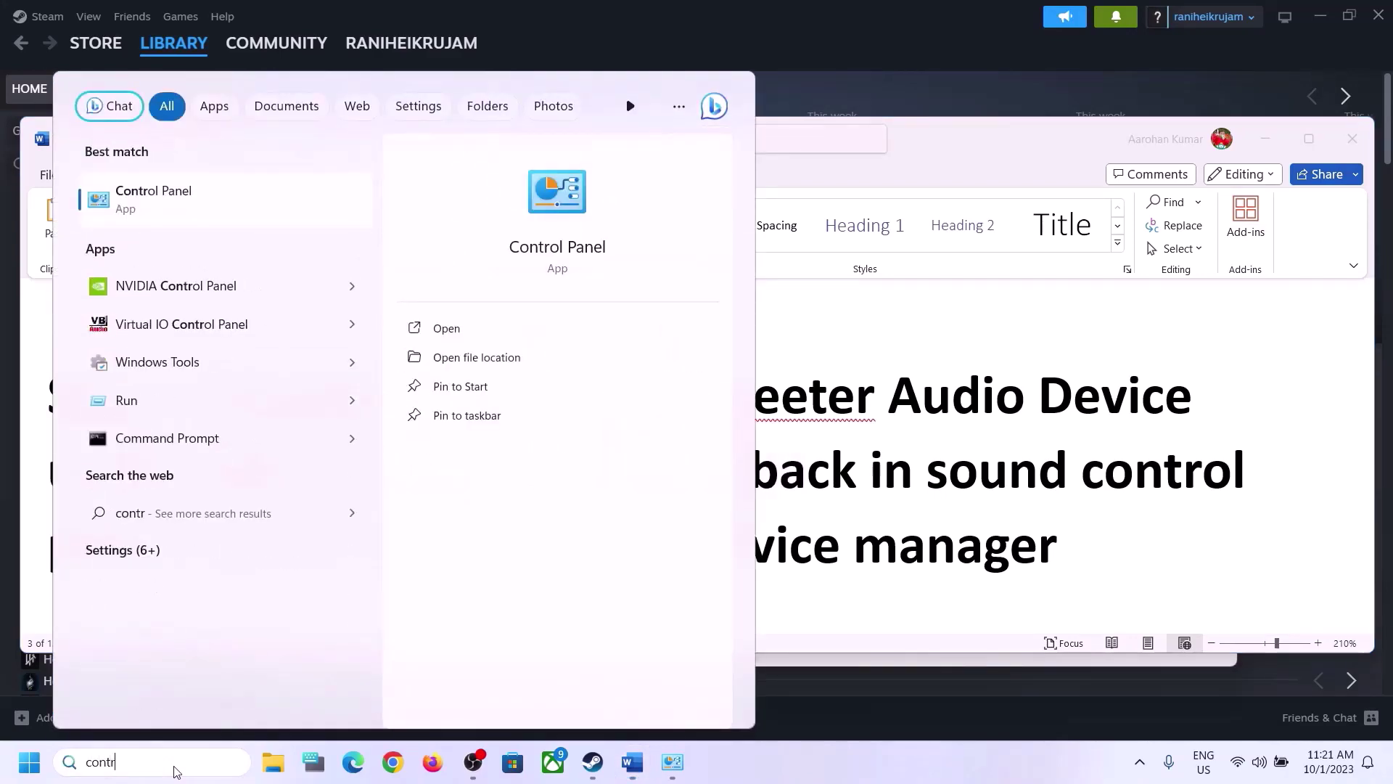
text(ol)
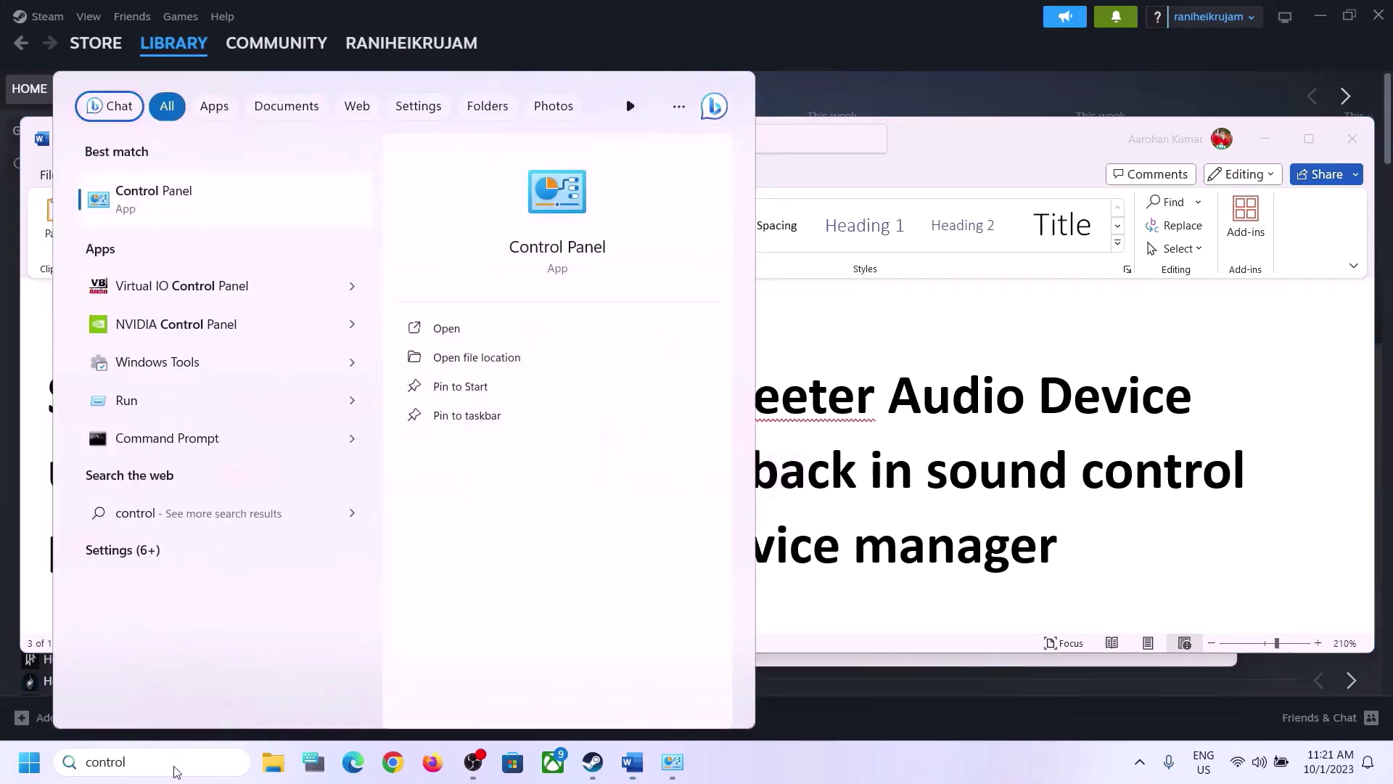
click(174, 192)
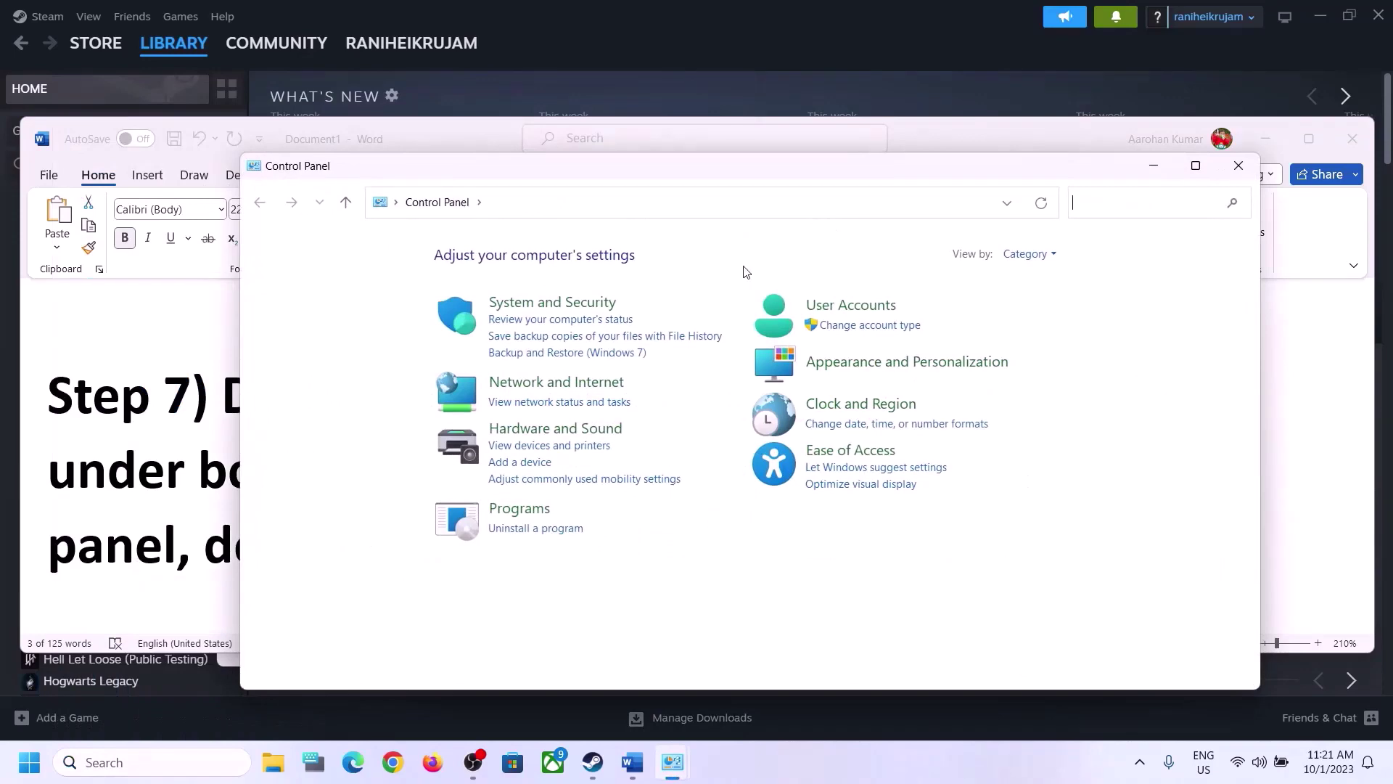
click(537, 429)
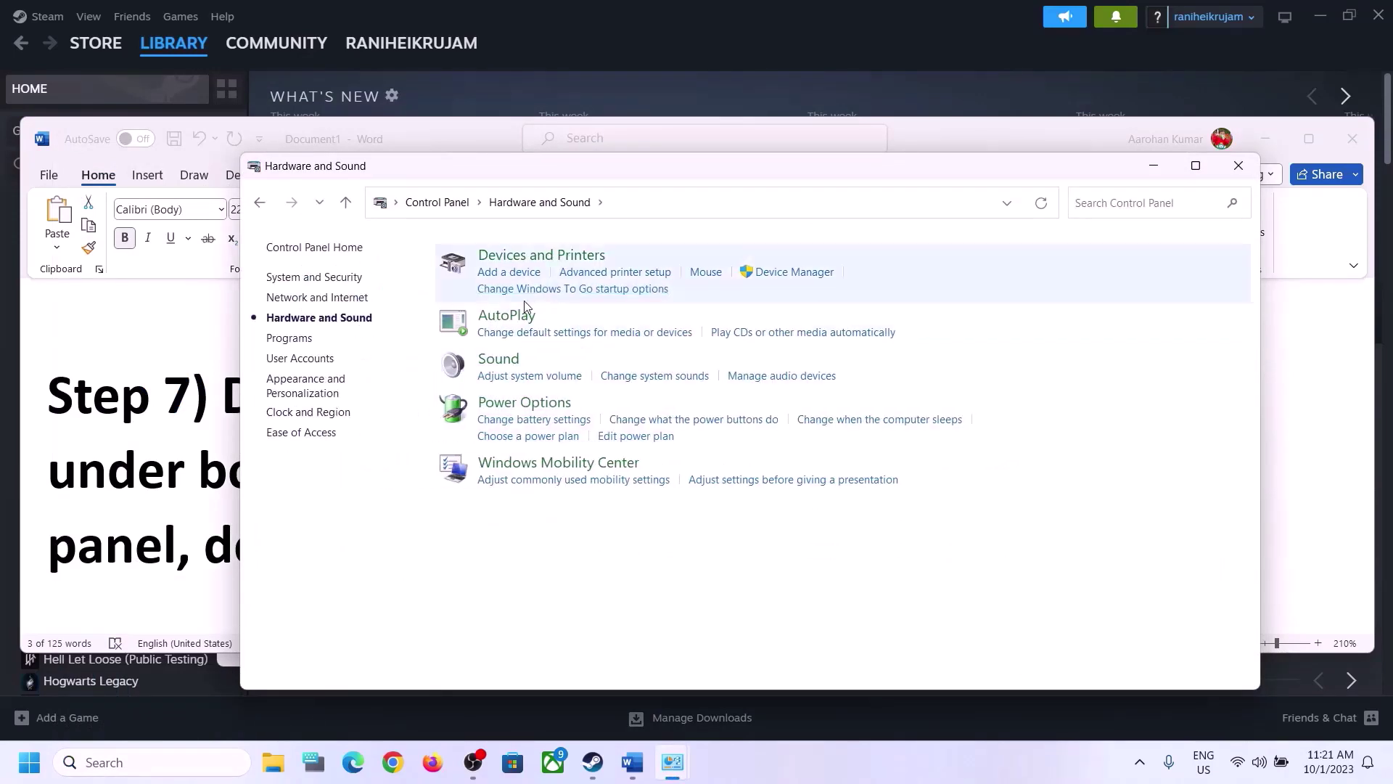
Step: Open the Sound dialog and disable the Oculus virtual headphones playback device
click(521, 359)
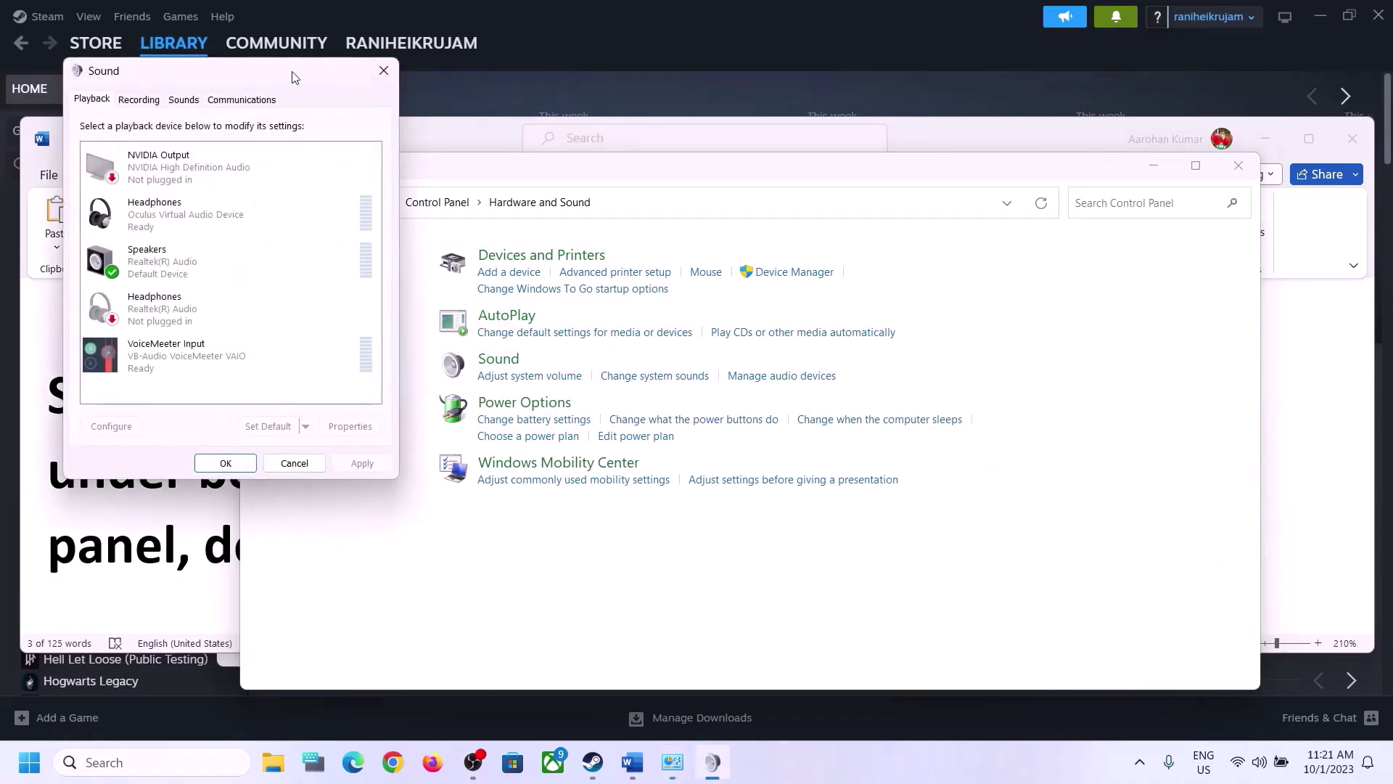
drag(290, 75, 798, 149)
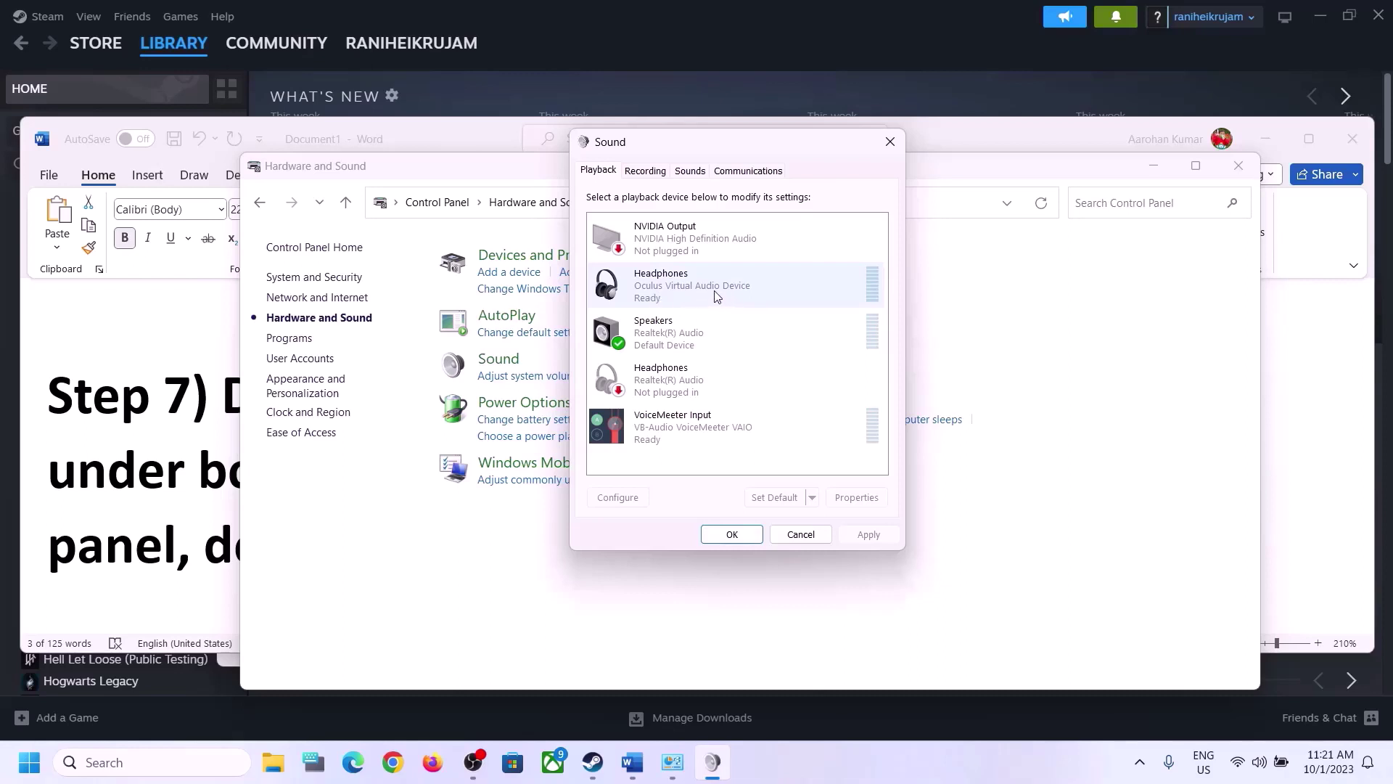
click(690, 291)
right_click(689, 291)
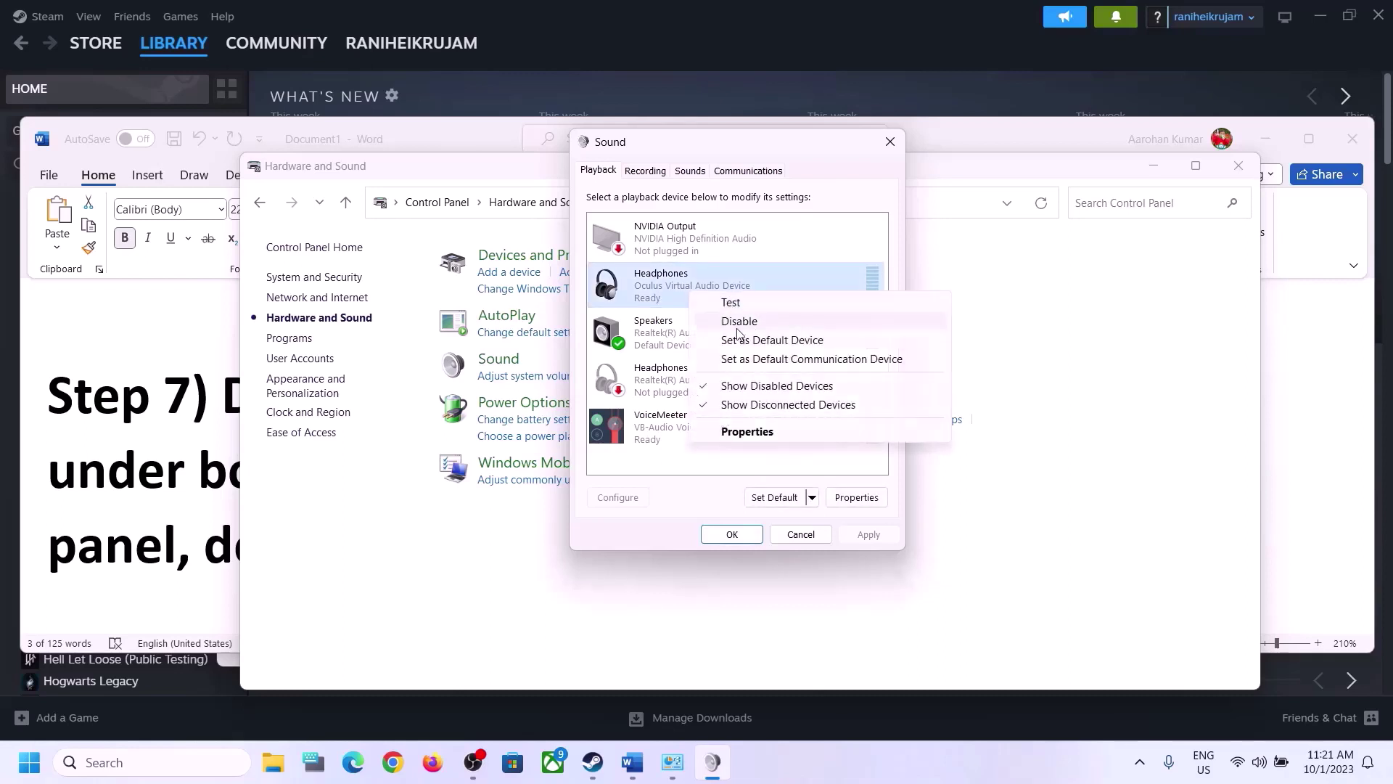
click(735, 328)
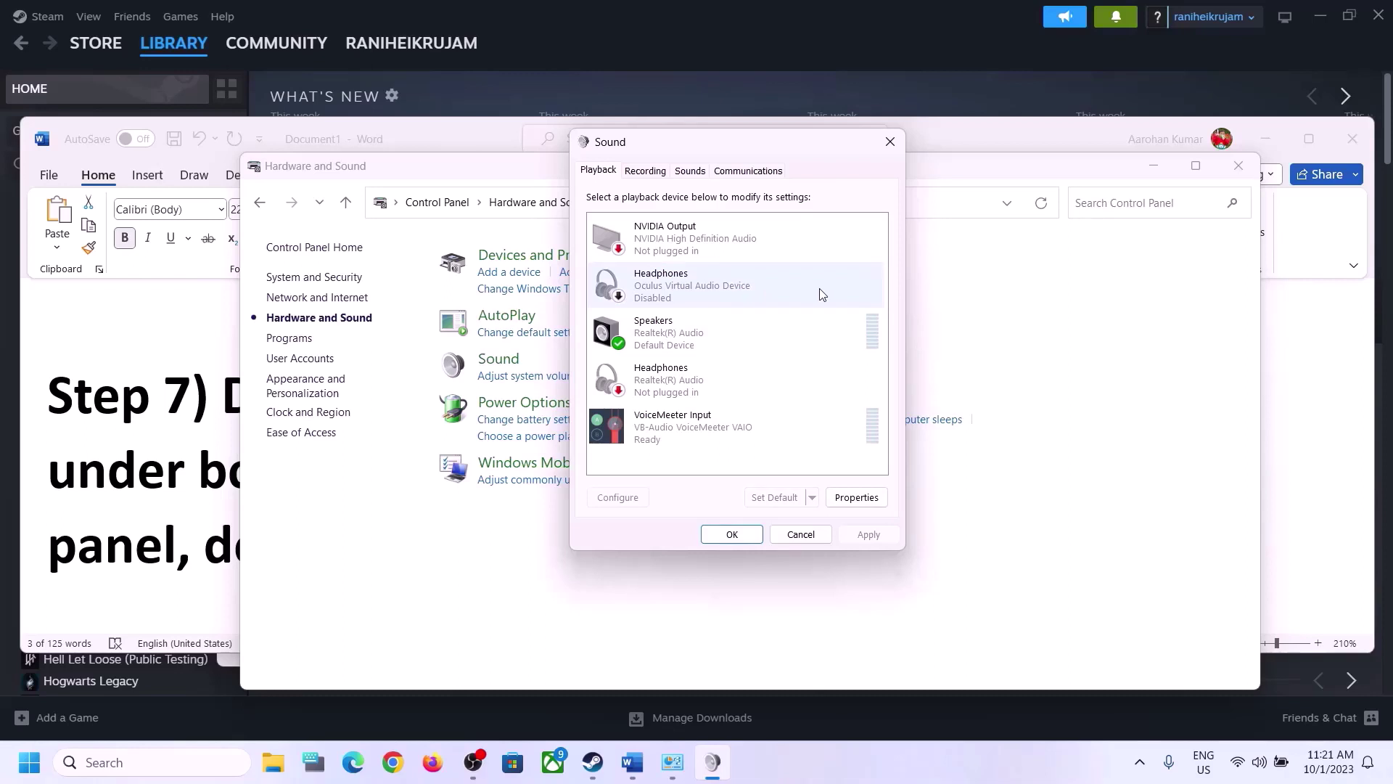
Step: Disable the Realtek headphones and the VoiceMeeter Input playback devices
click(665, 396)
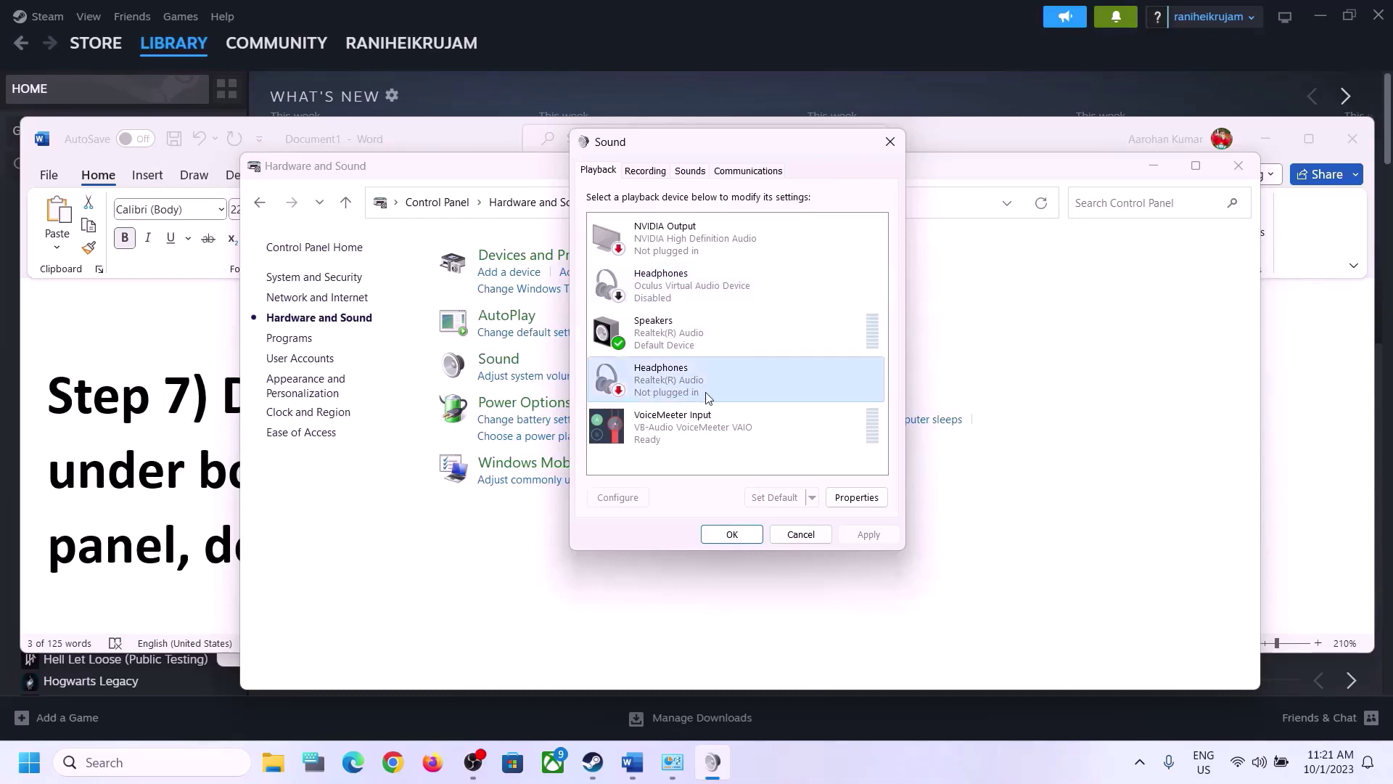
right_click(675, 388)
click(735, 406)
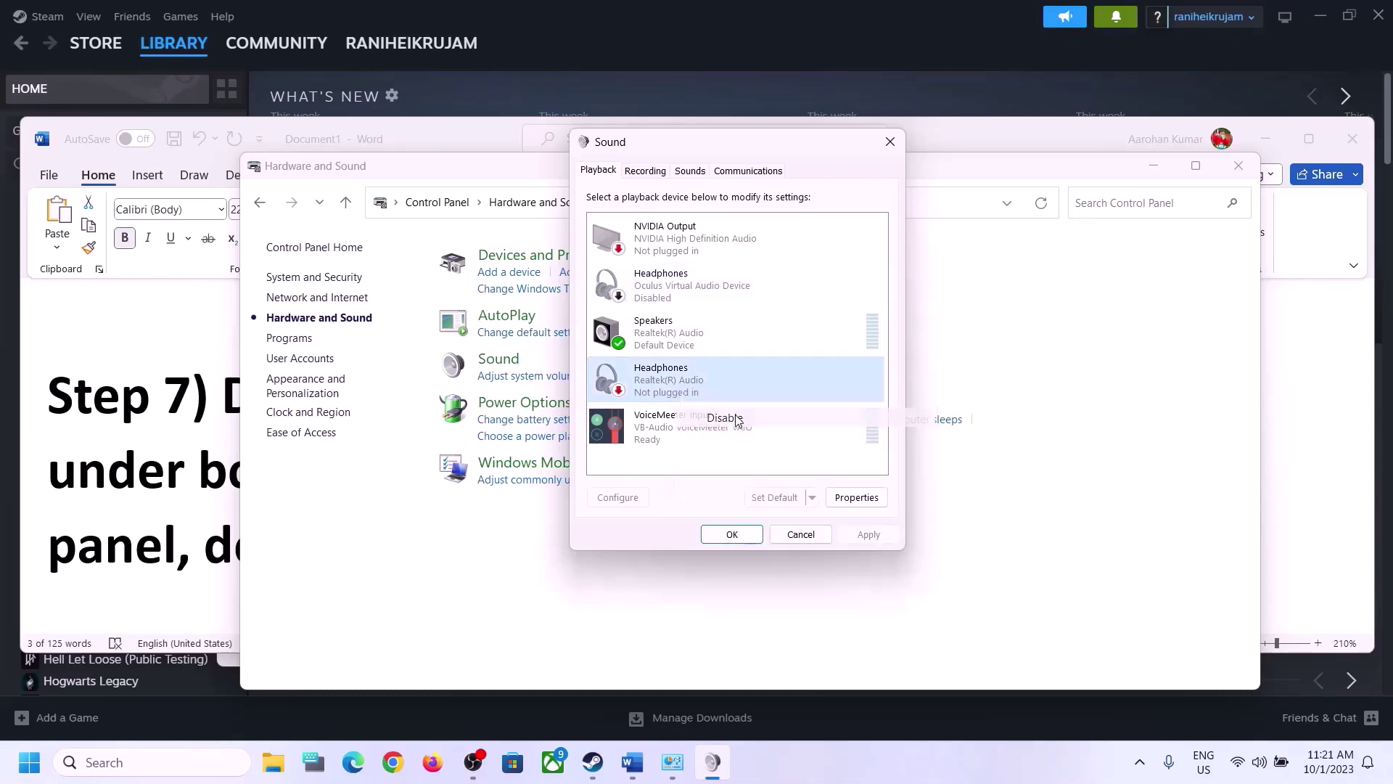
click(682, 435)
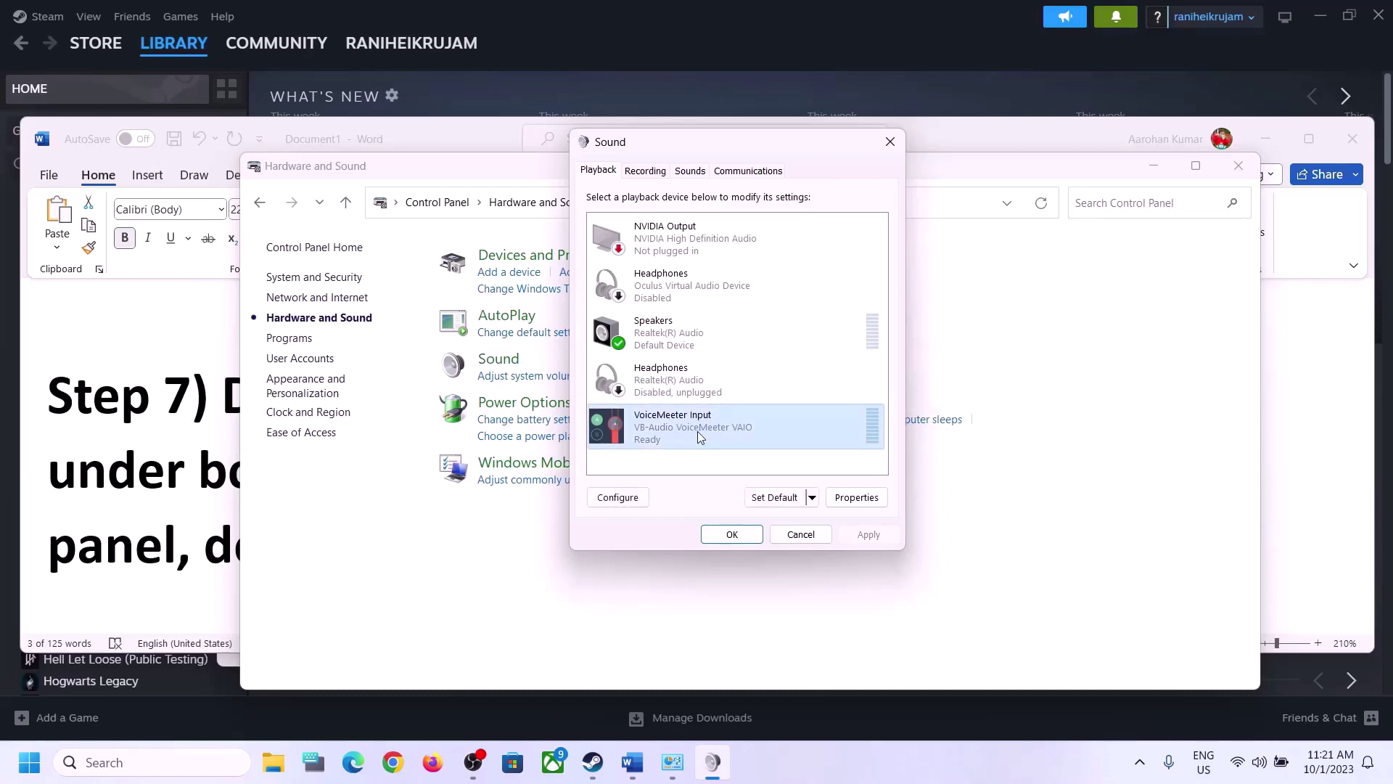
right_click(698, 436)
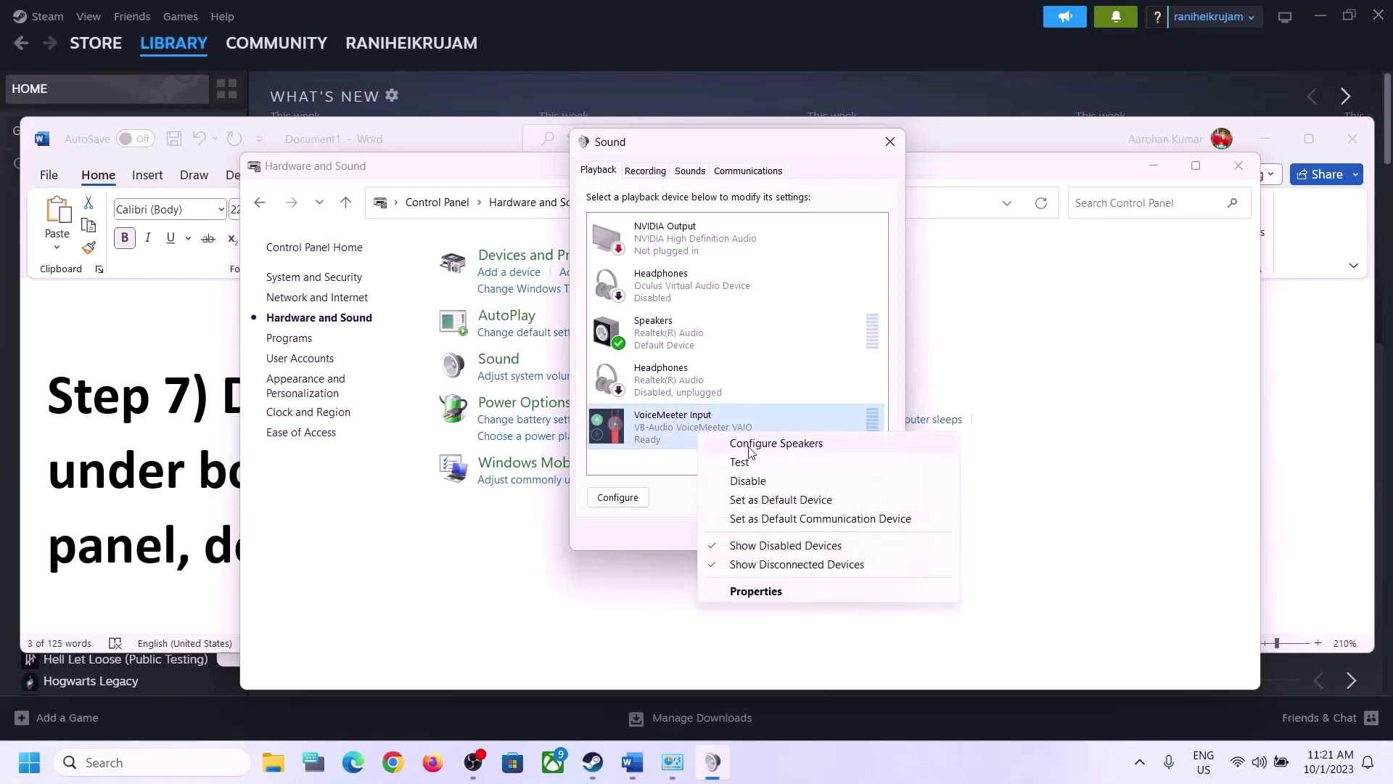
click(749, 479)
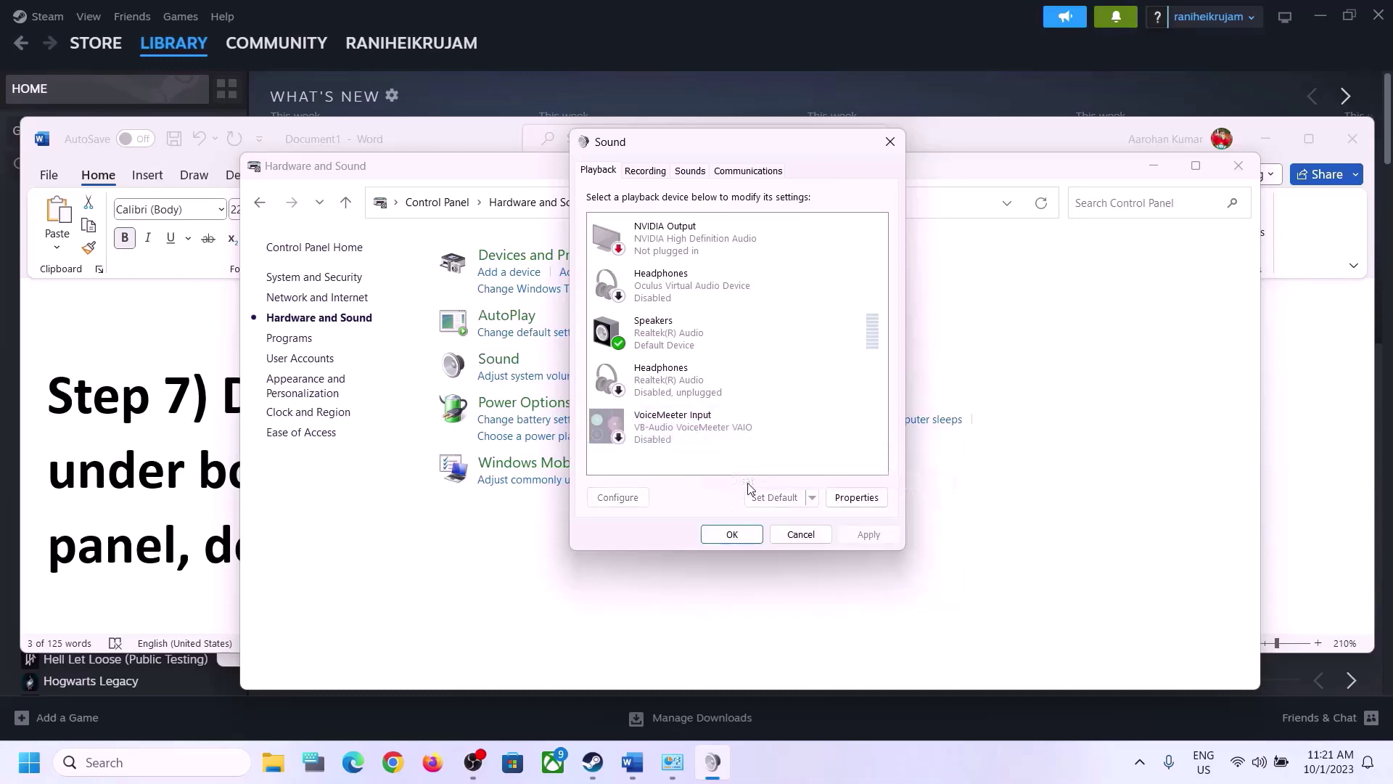
Step: Disable NVIDIA Output, leave Realtek Speakers unchanged, and close the Sound dialog
click(663, 341)
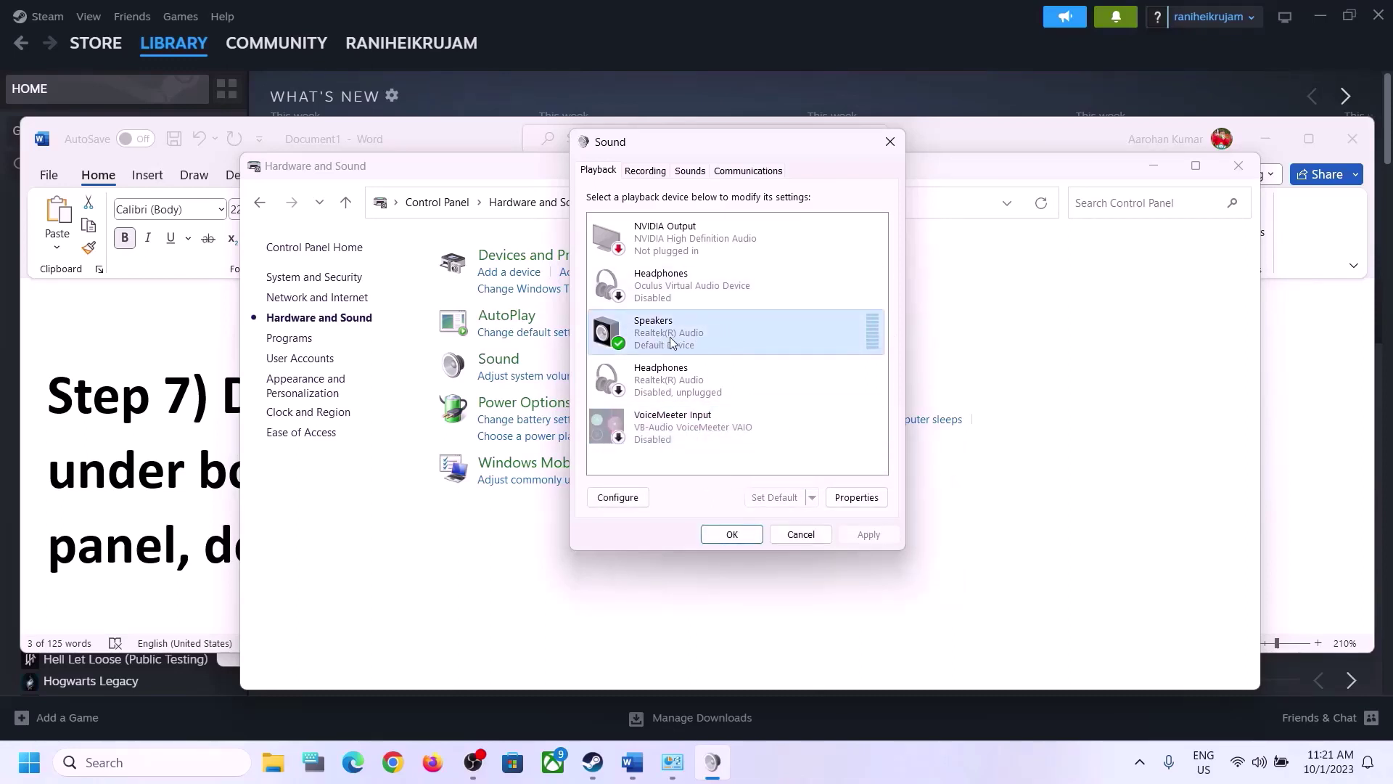
click(678, 241)
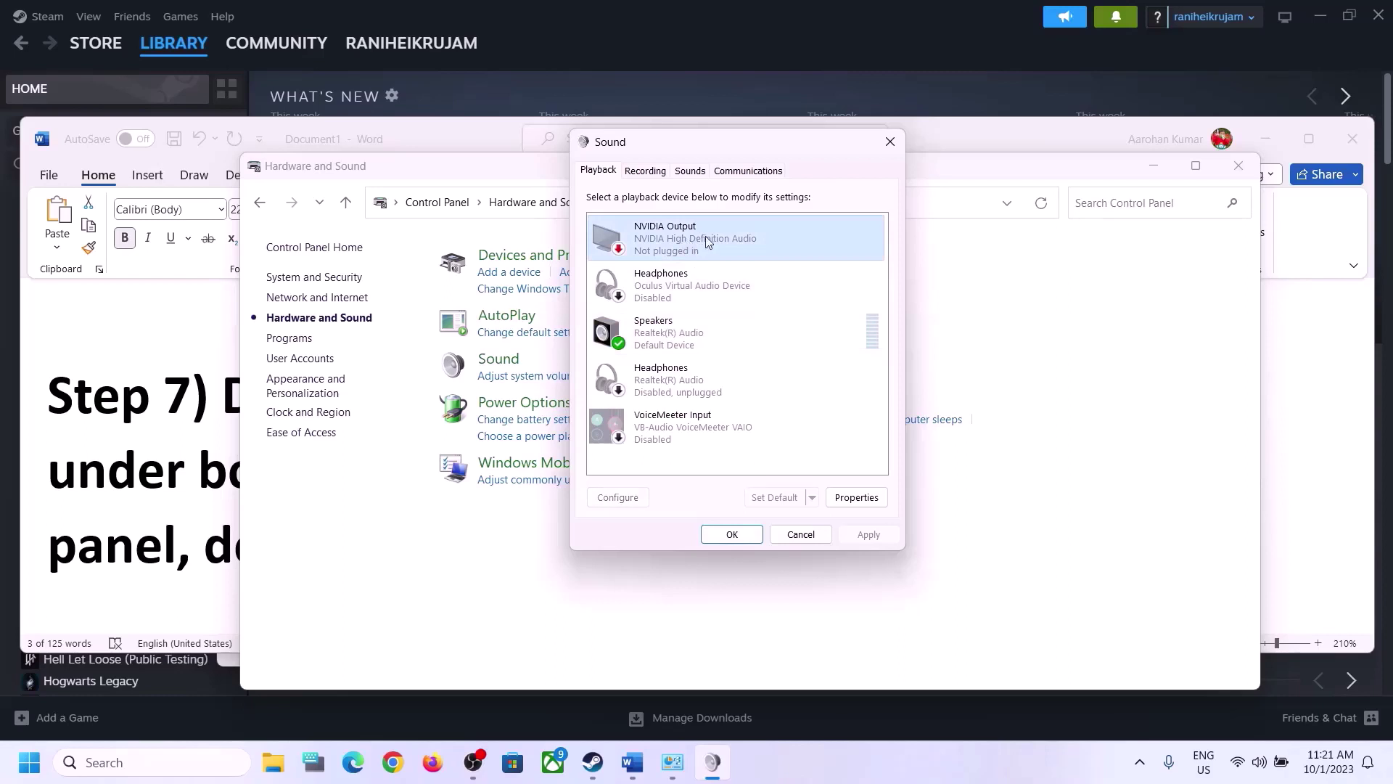
right_click(682, 235)
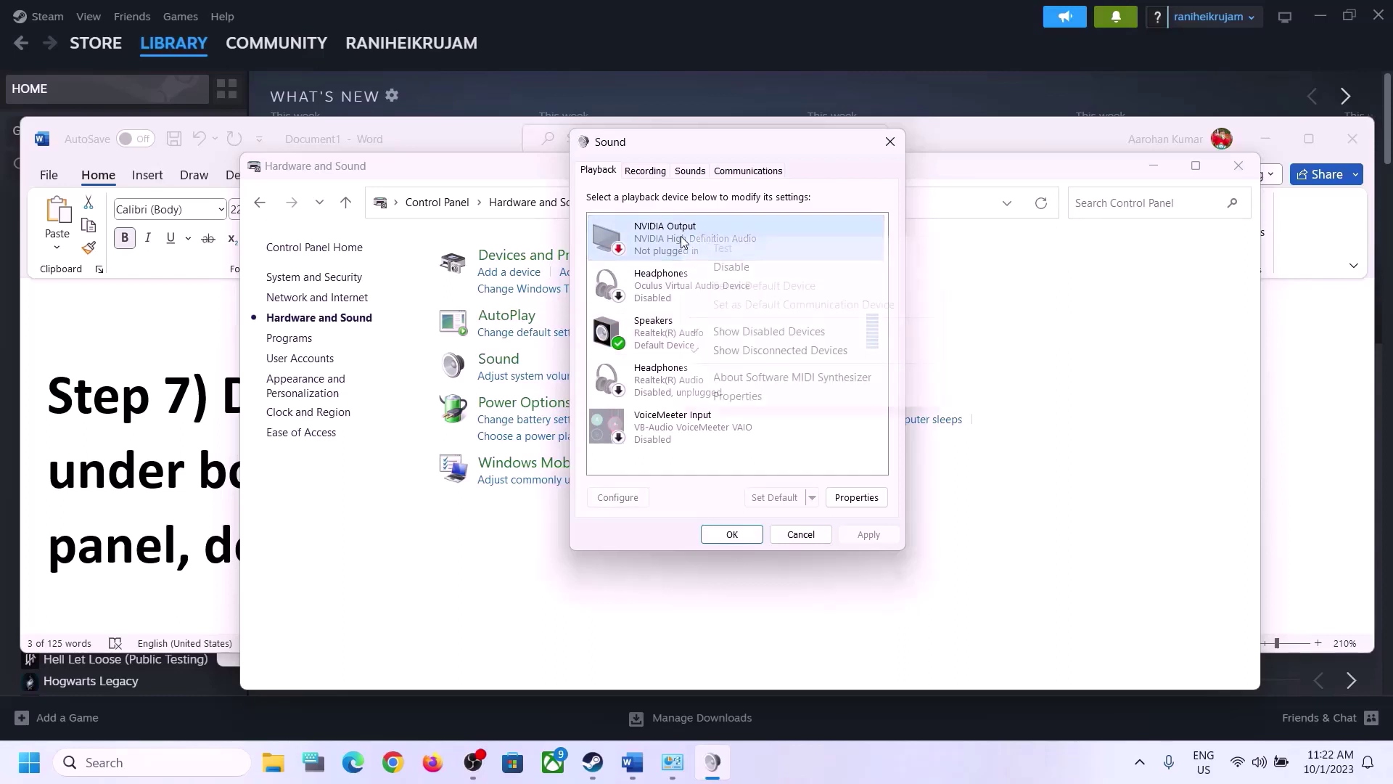
click(725, 265)
click(652, 346)
right_click(678, 339)
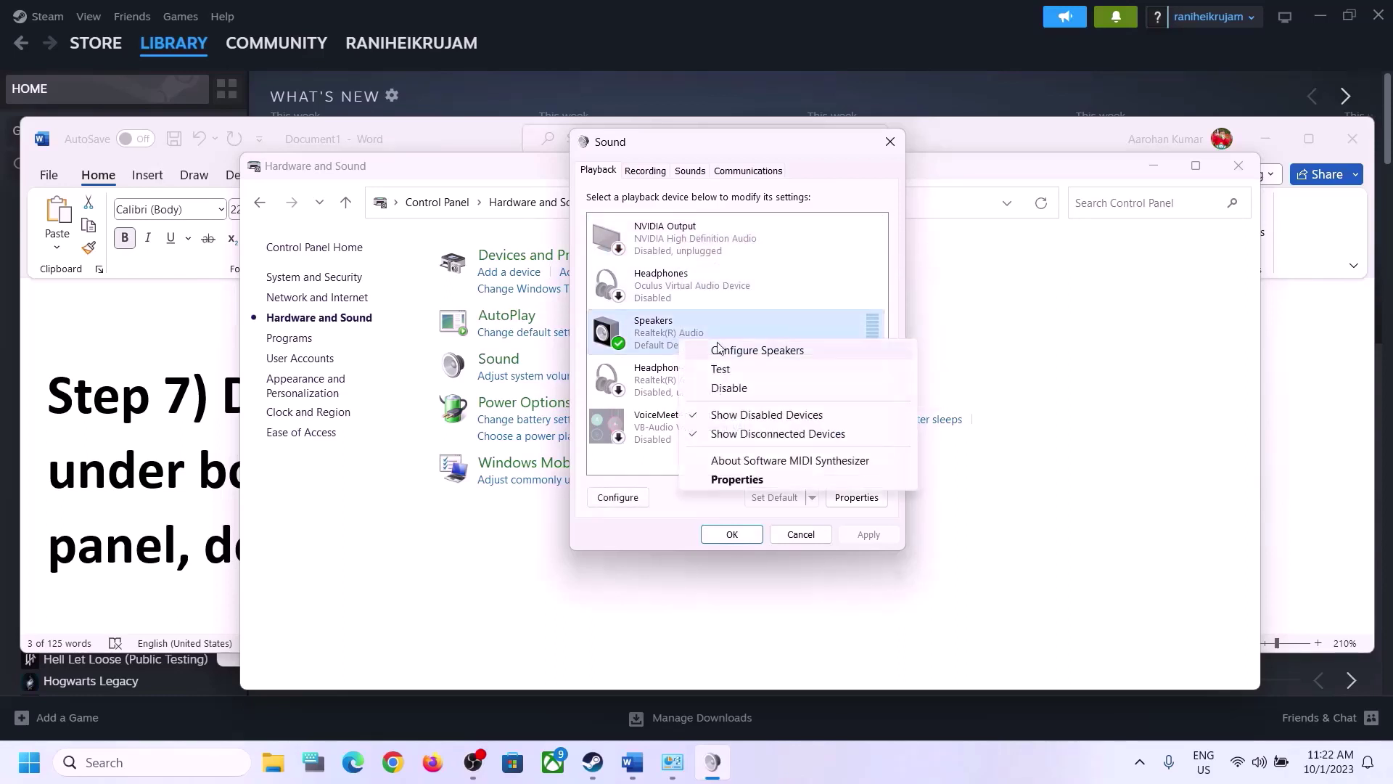
click(681, 334)
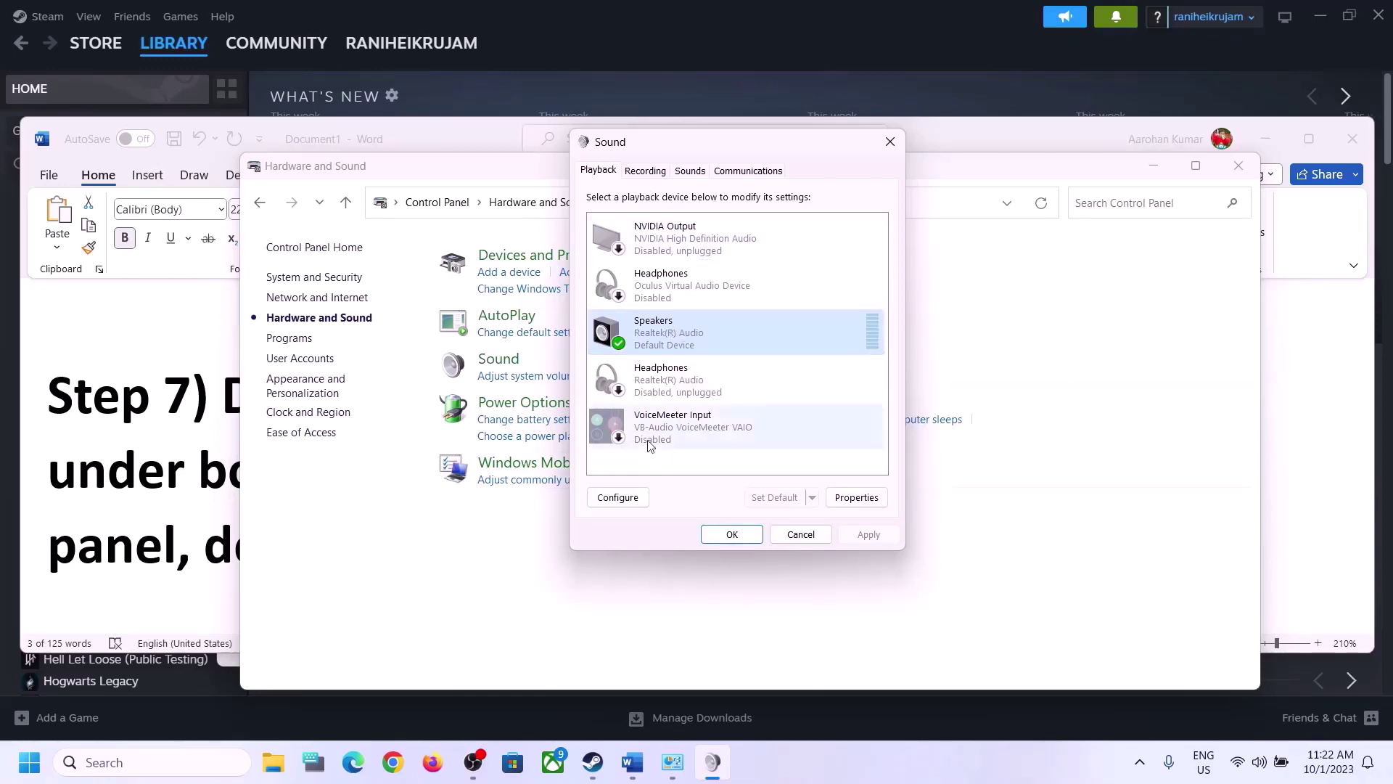
click(897, 138)
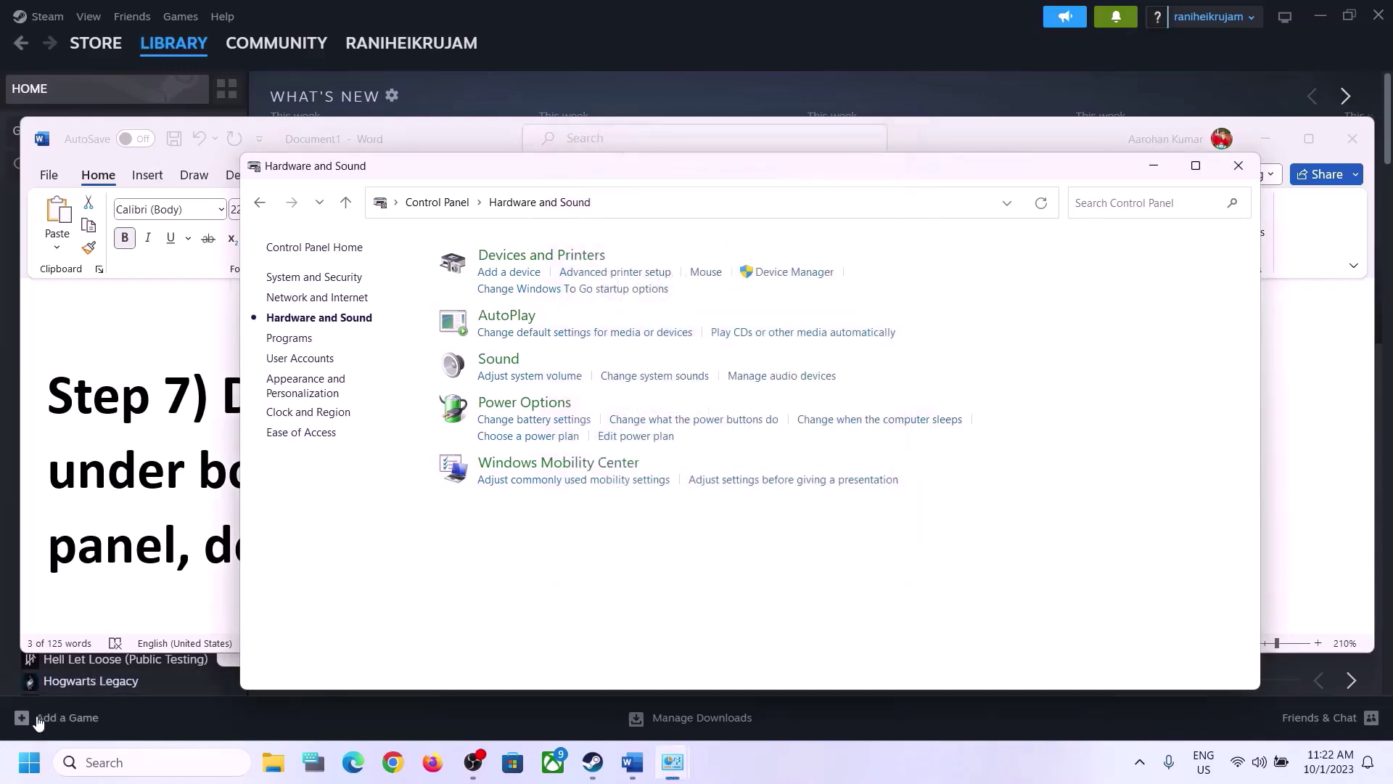
Step: Open Device Manager and expand Sound, video and game controllers
right_click(37, 775)
click(91, 359)
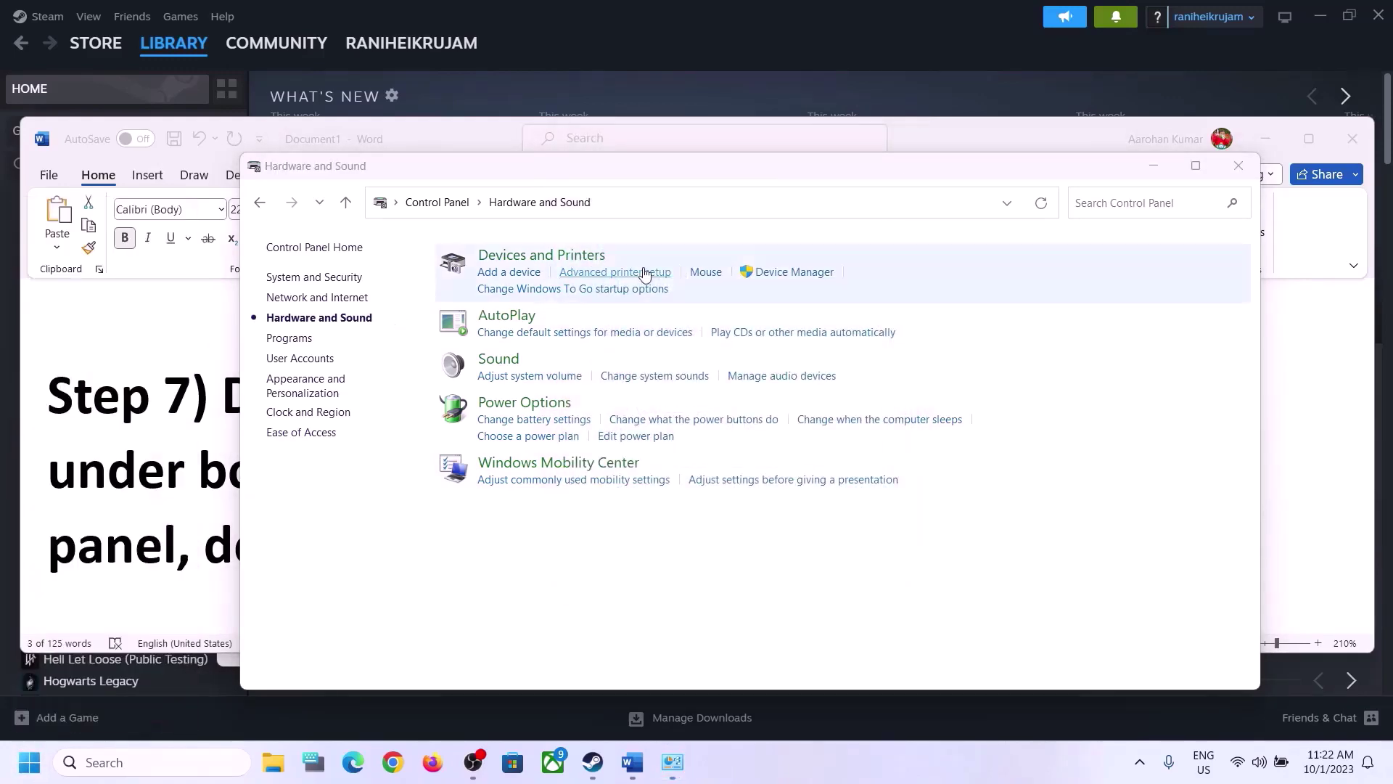
drag(553, 62, 969, 121)
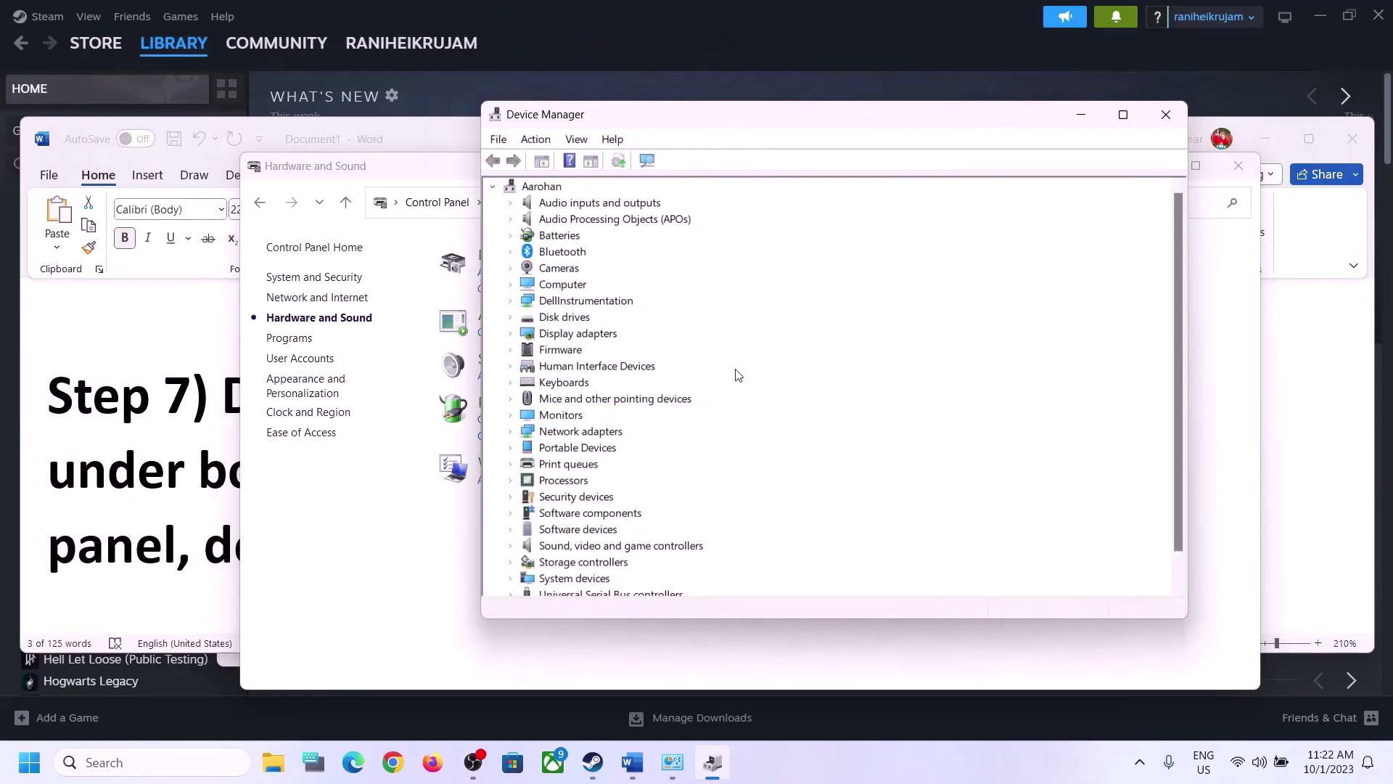
scroll(622, 527, down, 1)
click(623, 515)
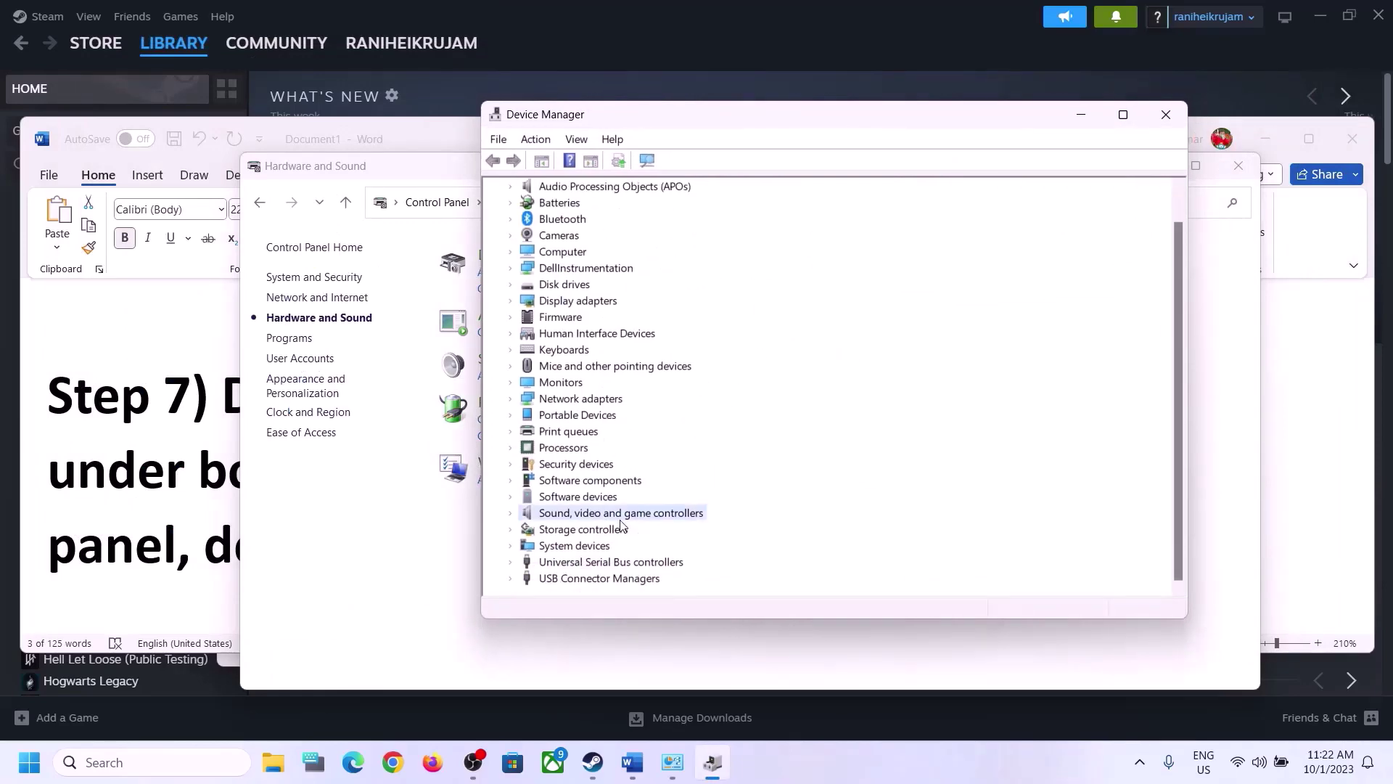
click(509, 515)
scroll(707, 515, down, 2)
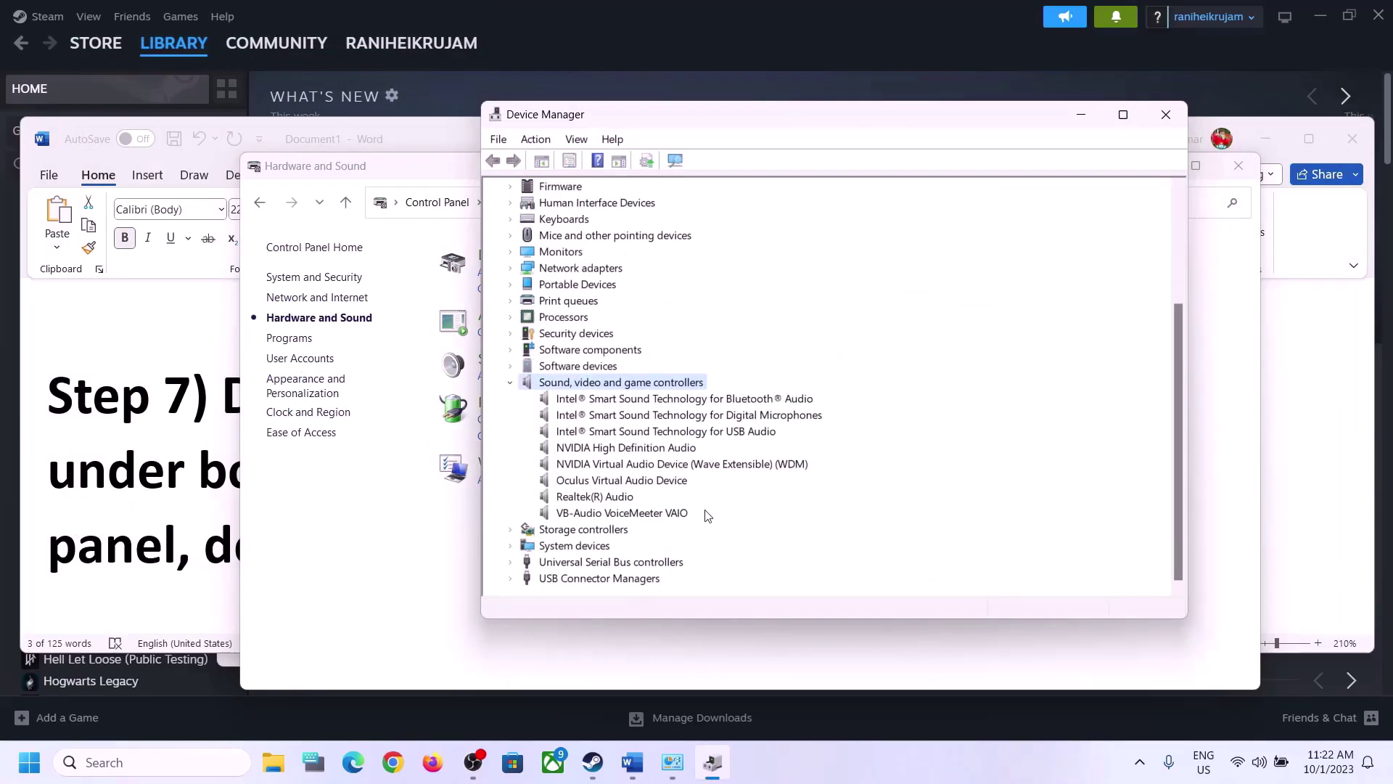
click(590, 500)
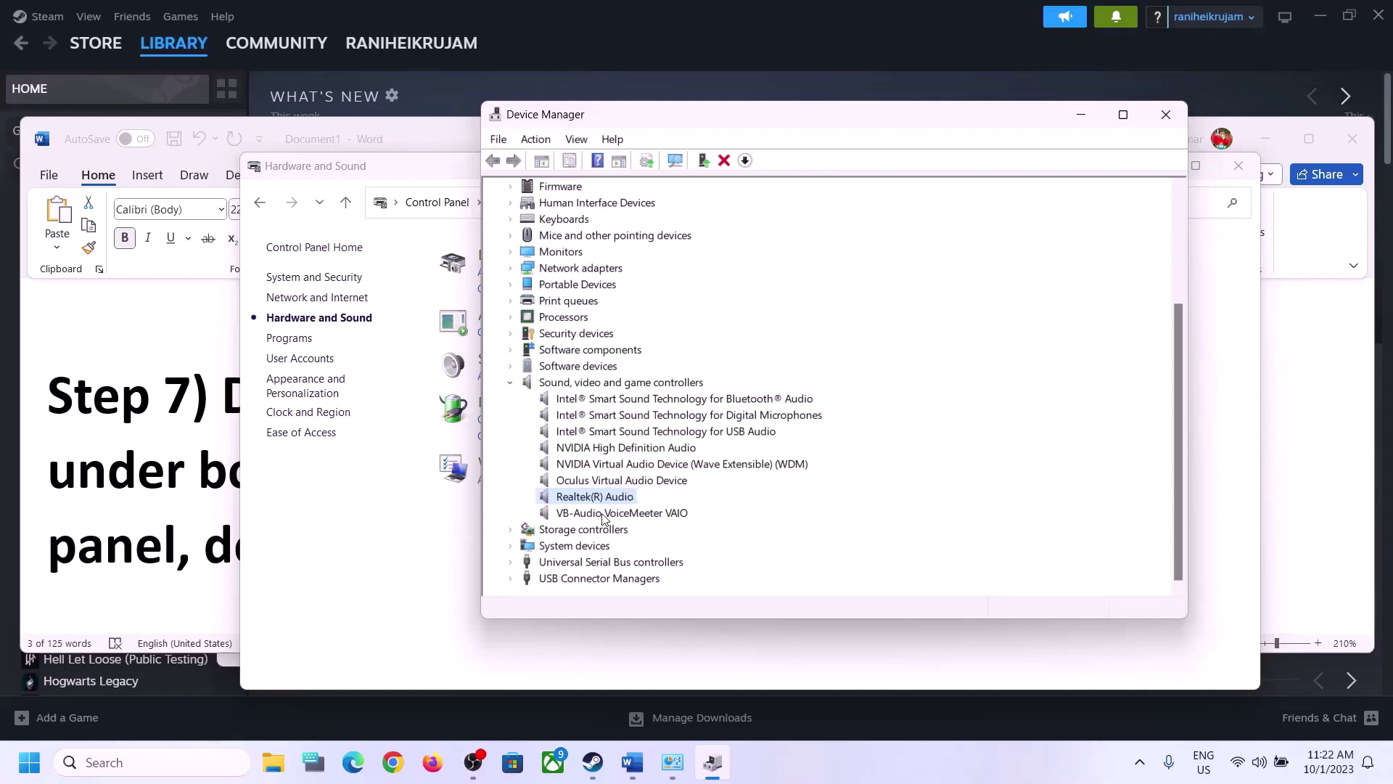
Step: Disable the VB-Audio VoiceMeeter VAIO and Oculus Virtual Audio Device entries
click(602, 514)
right_click(640, 518)
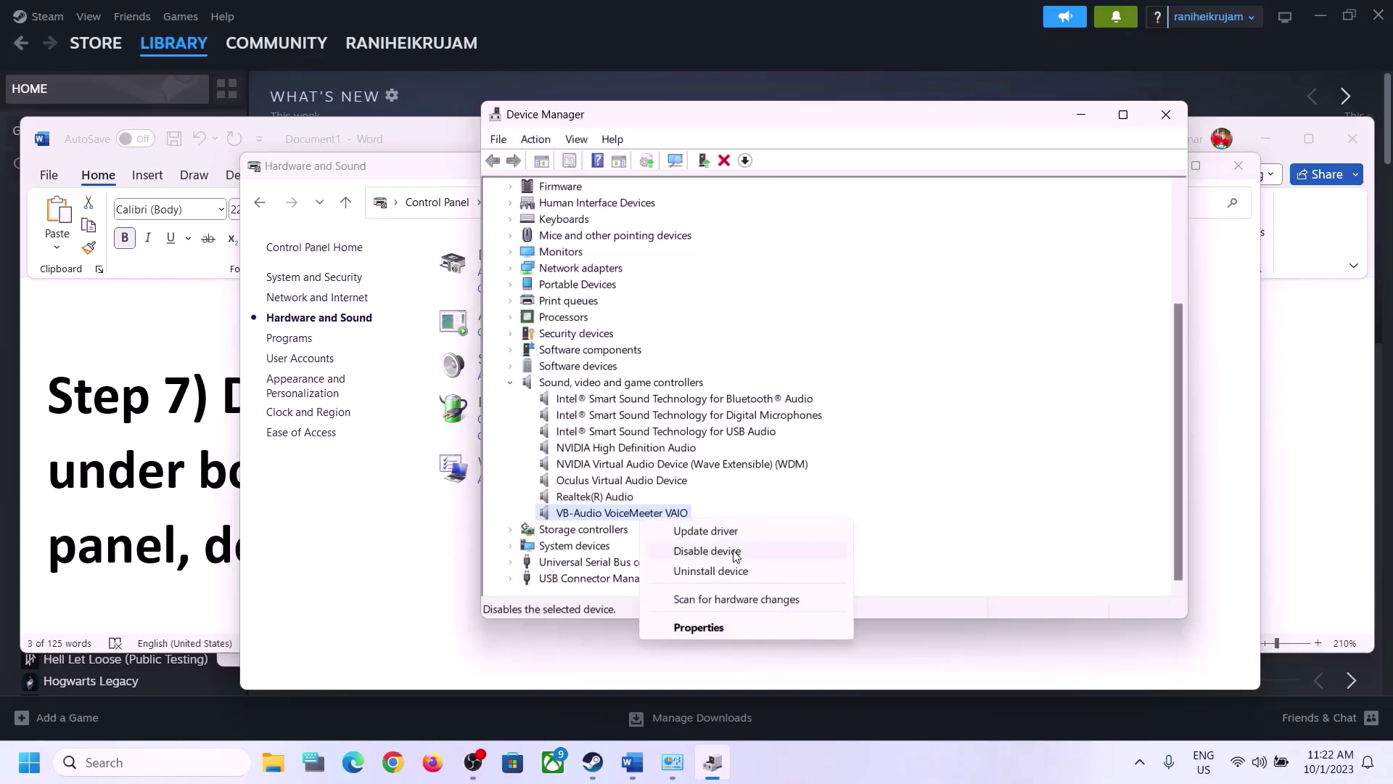
click(736, 554)
key(Return)
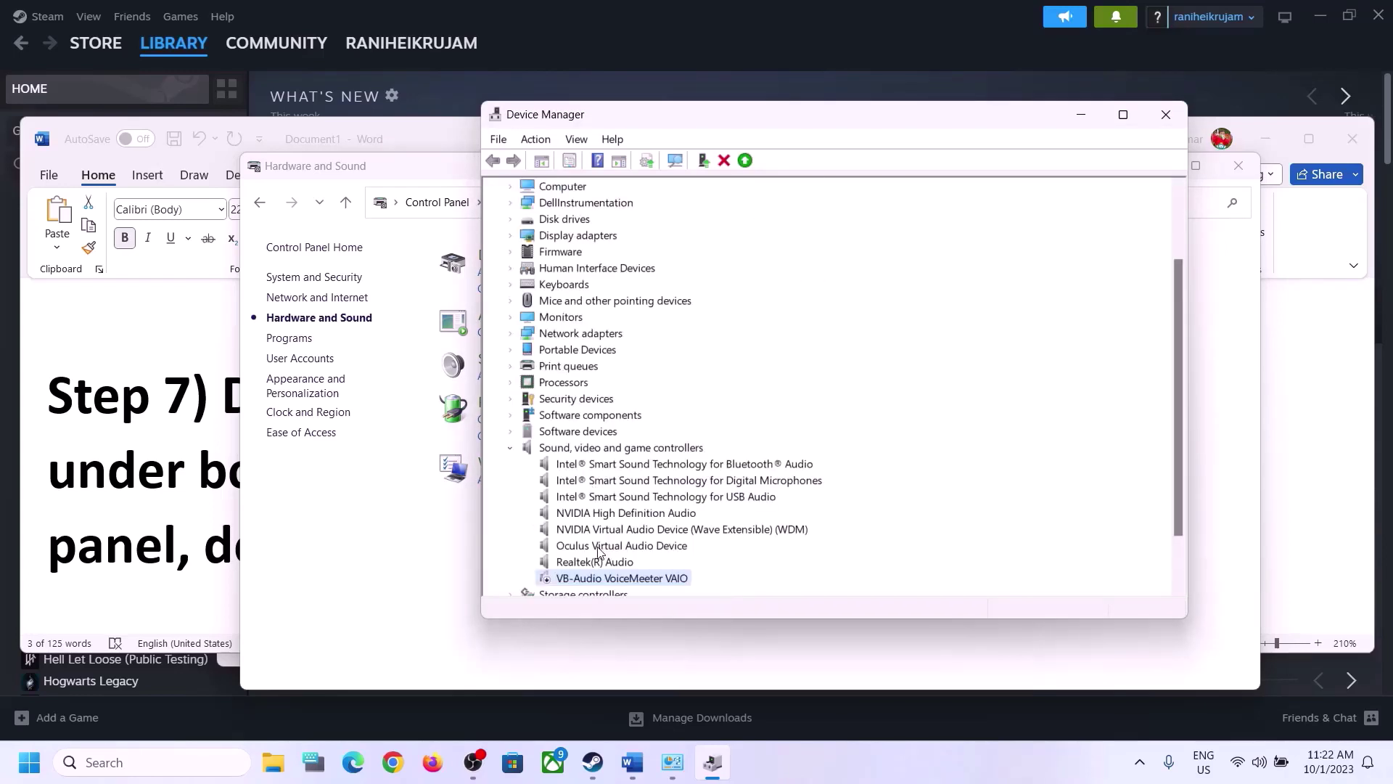
click(599, 549)
right_click(614, 551)
click(680, 585)
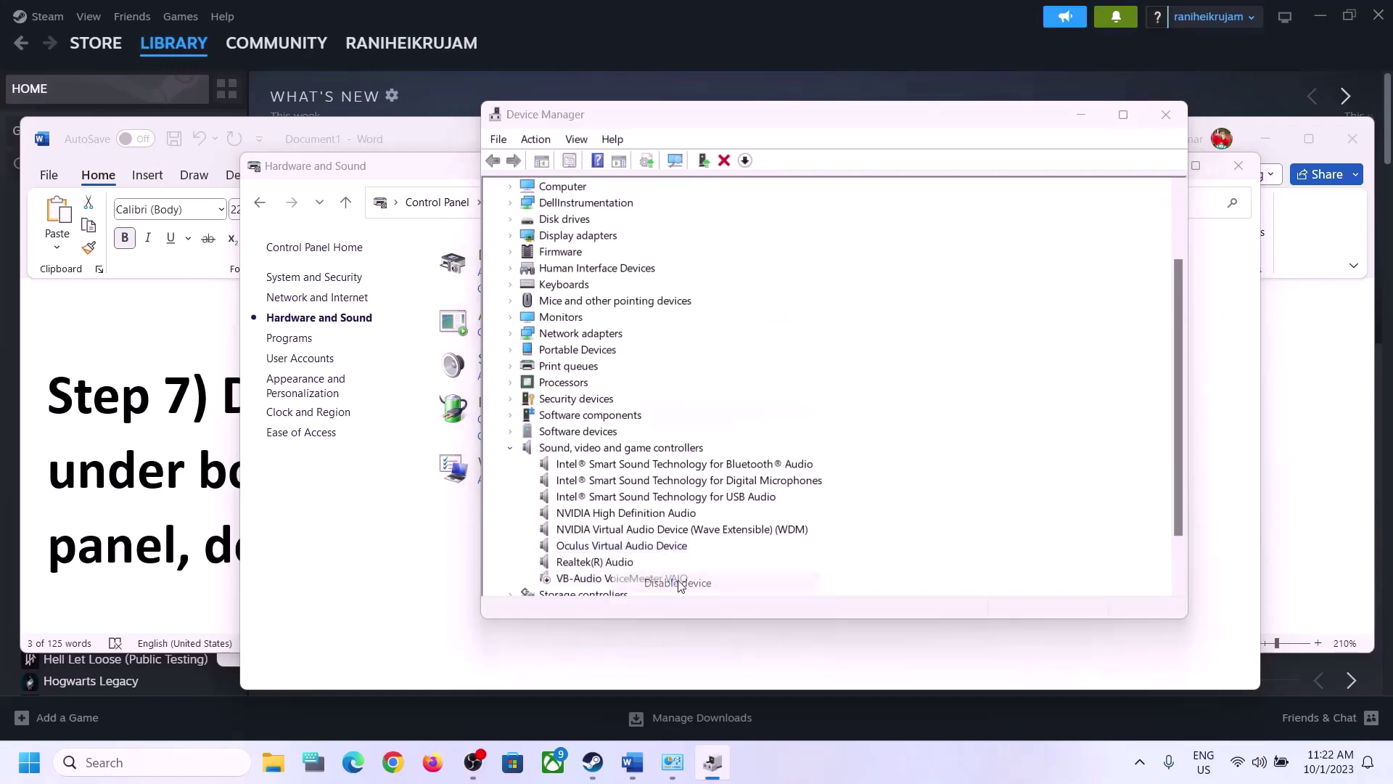
click(734, 405)
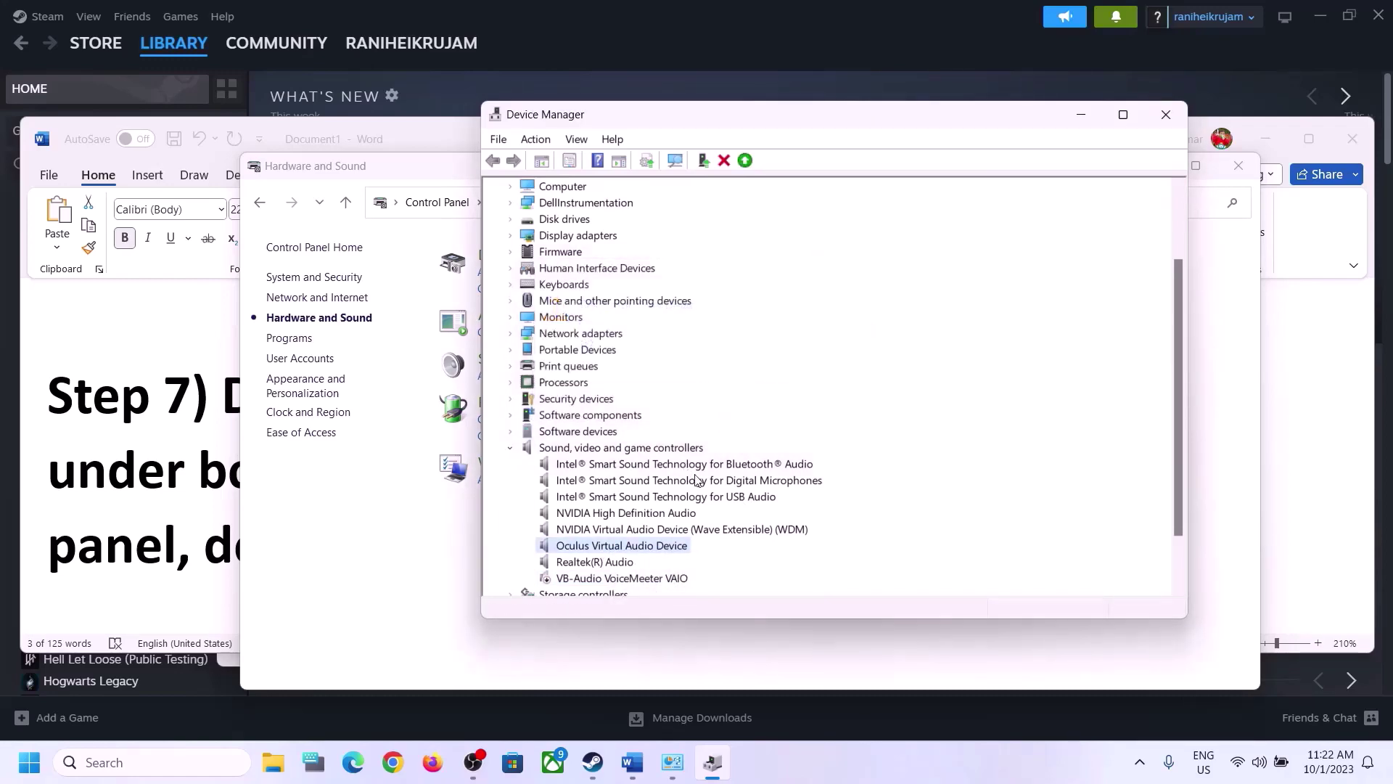
Step: Disable the NVIDIA Virtual Audio Device and NVIDIA High Definition Audio
click(620, 465)
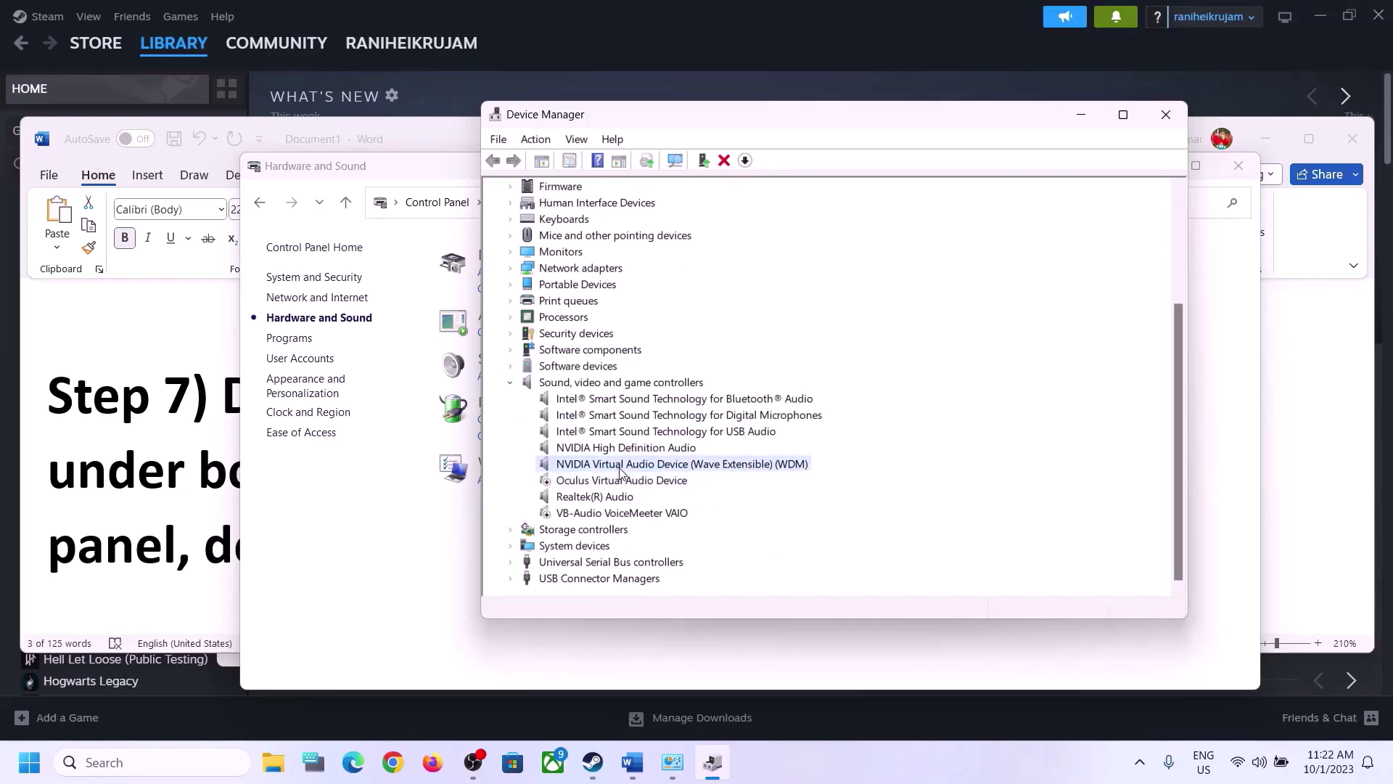
right_click(621, 471)
click(698, 504)
click(736, 403)
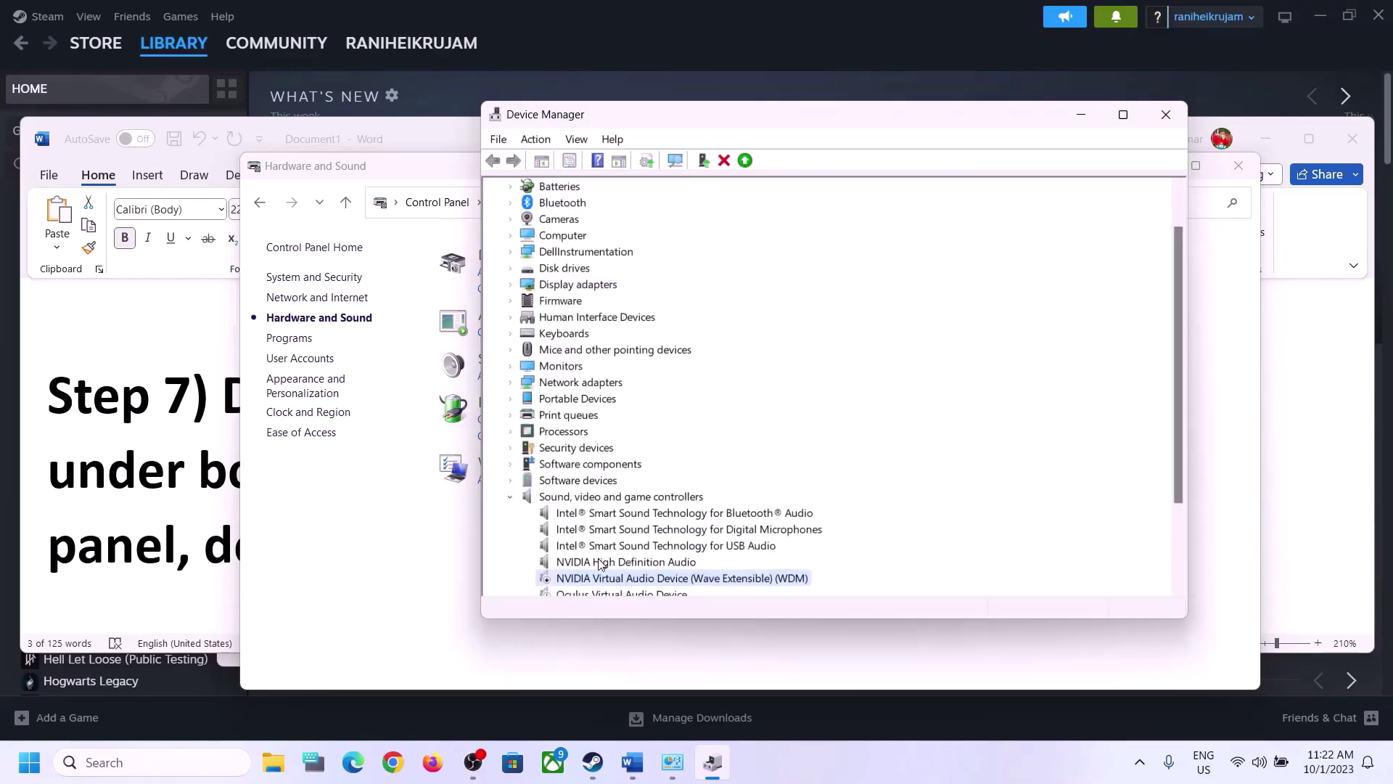
right_click(600, 563)
click(690, 592)
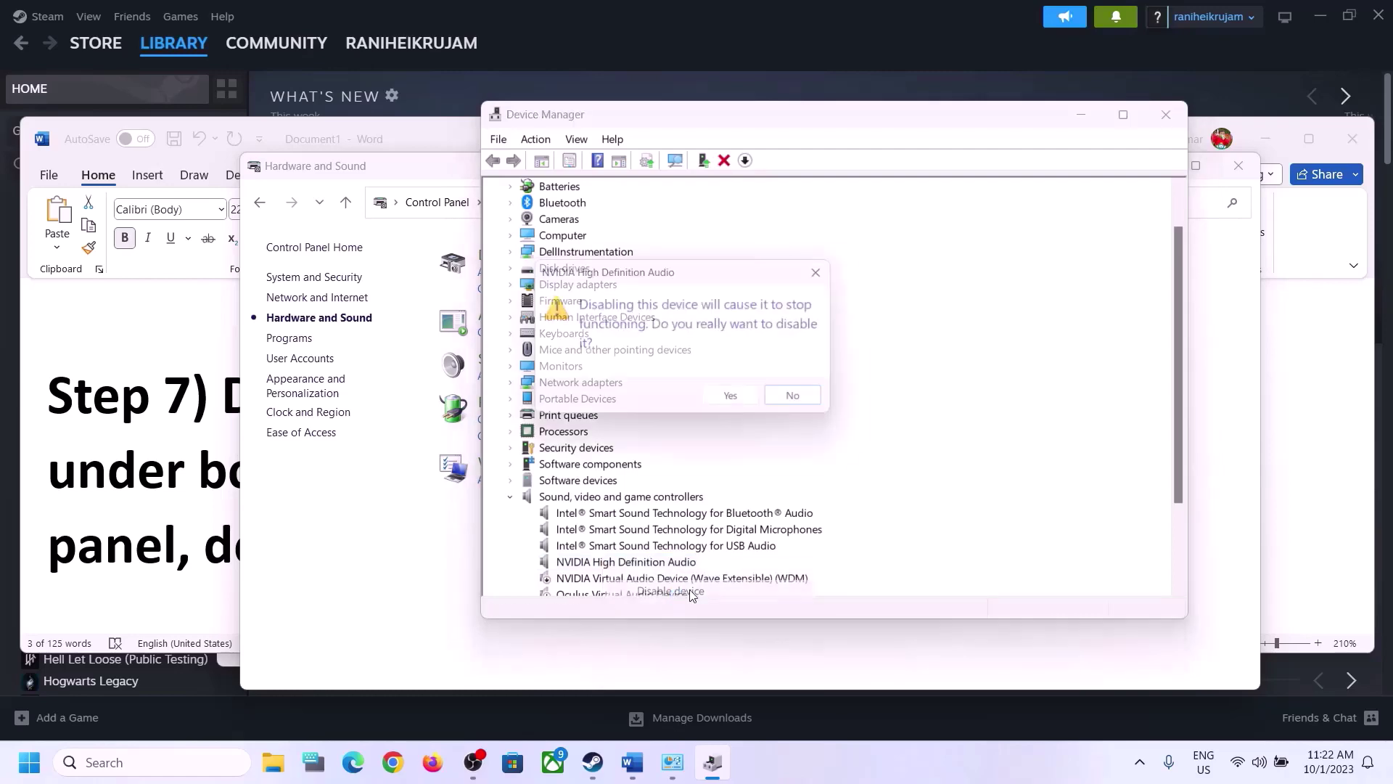
click(739, 398)
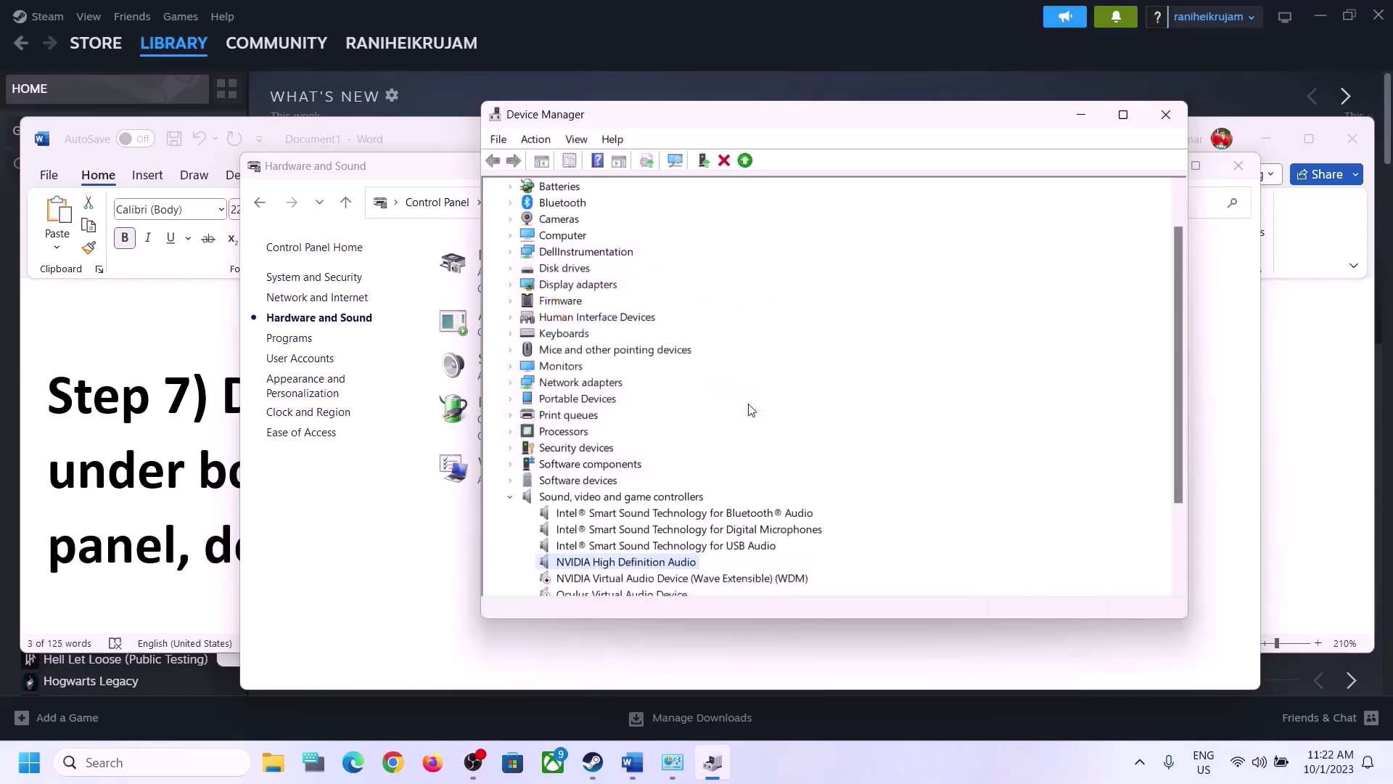
Step: Close Device Manager and return to the Word instructions document
scroll(751, 413, down, 3)
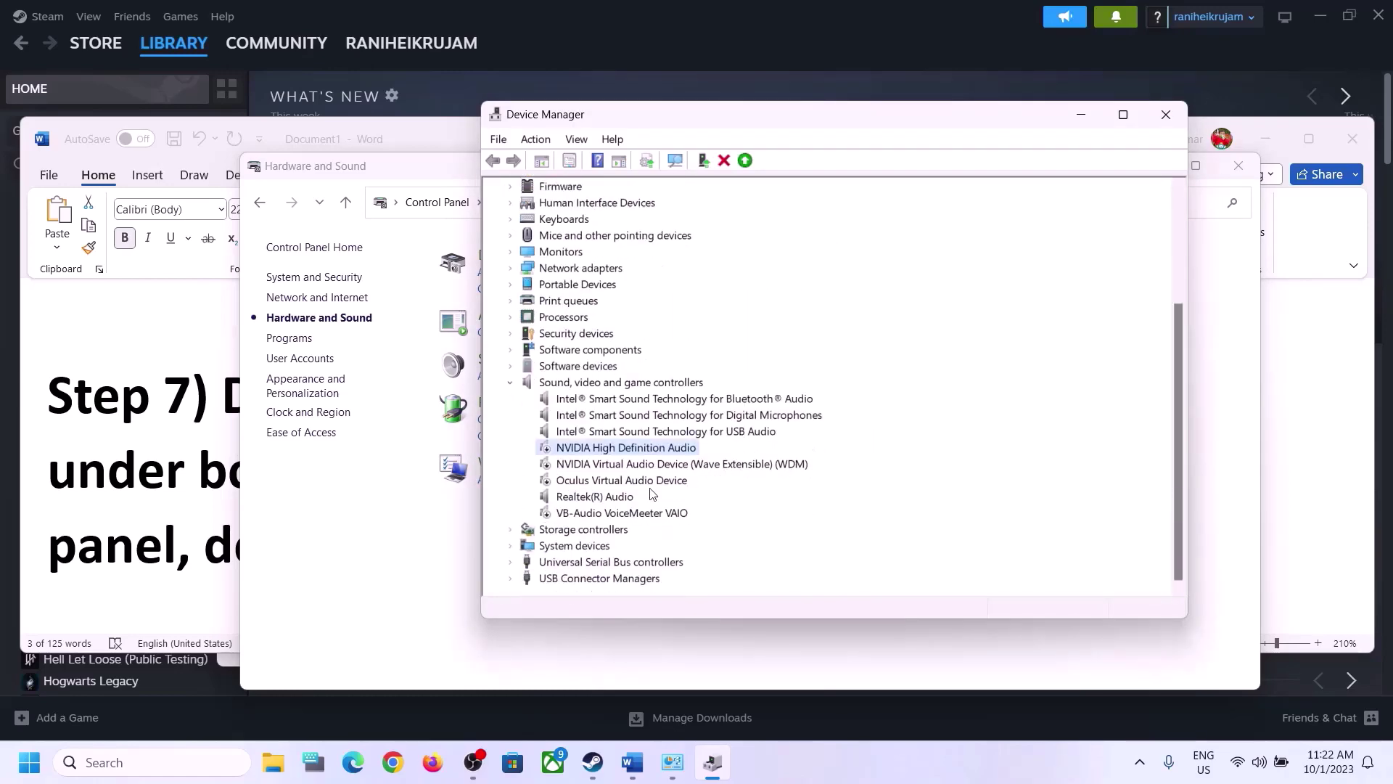
click(585, 499)
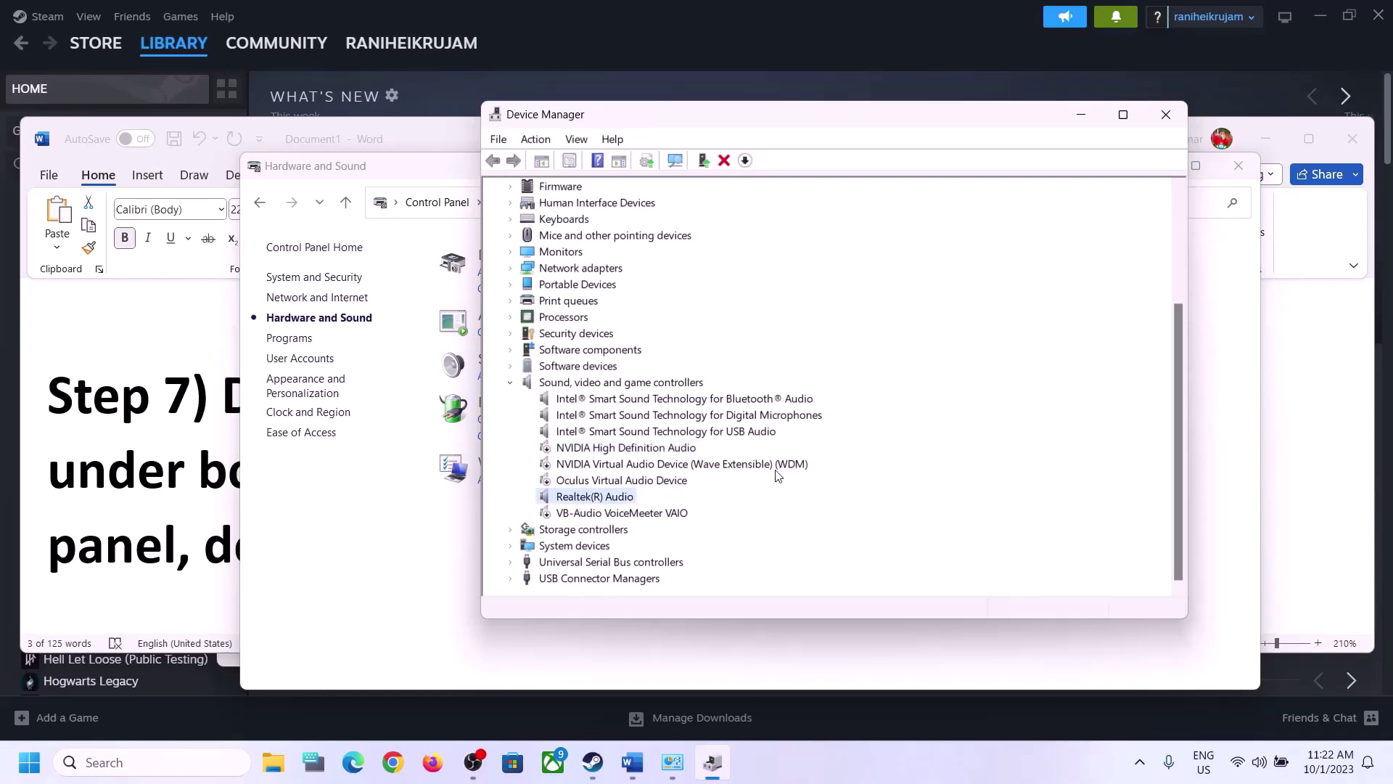
click(1164, 115)
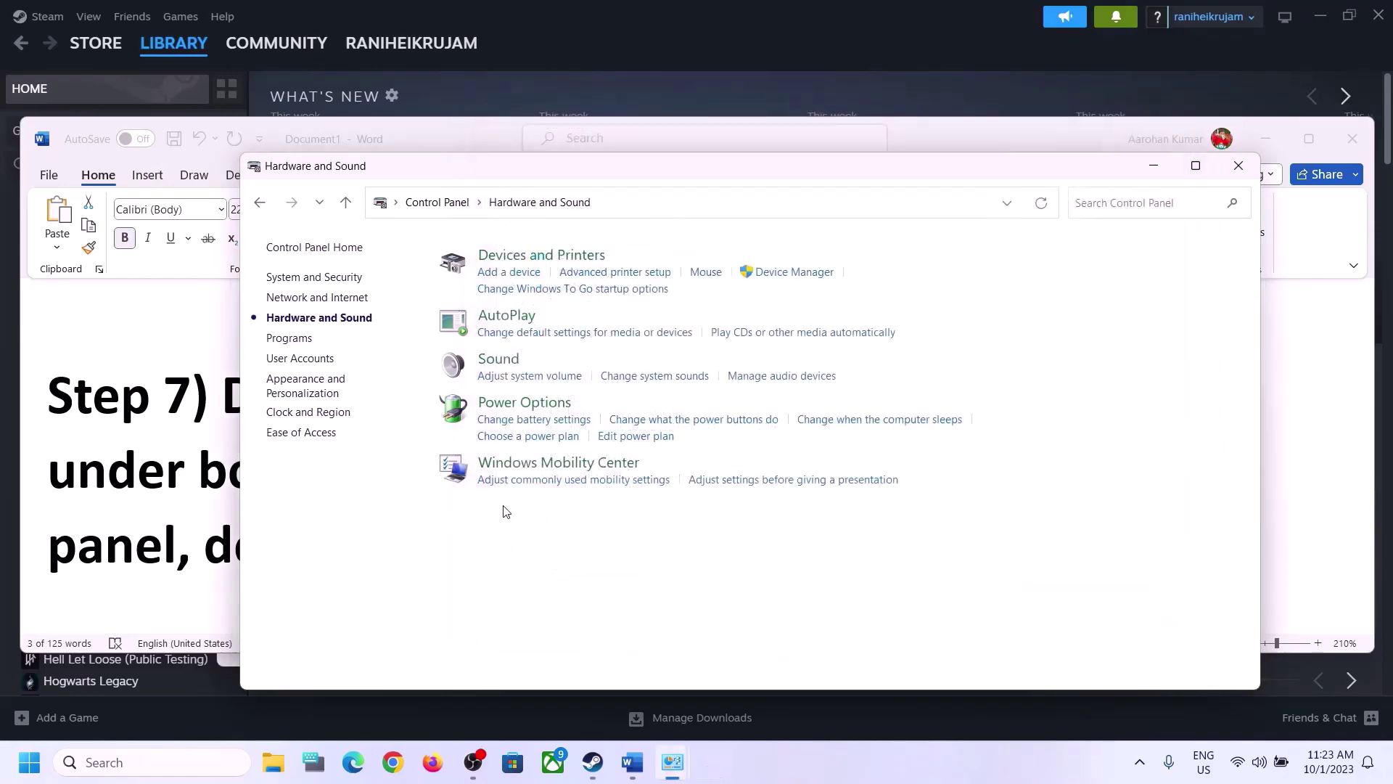
click(118, 490)
Step: Copy the shell:::{A8A91A66-3A7D-4424-8D24-04E180695C7A} line under Step 8, Uncheck Handsfree Telephony
scroll(602, 507, down, 2)
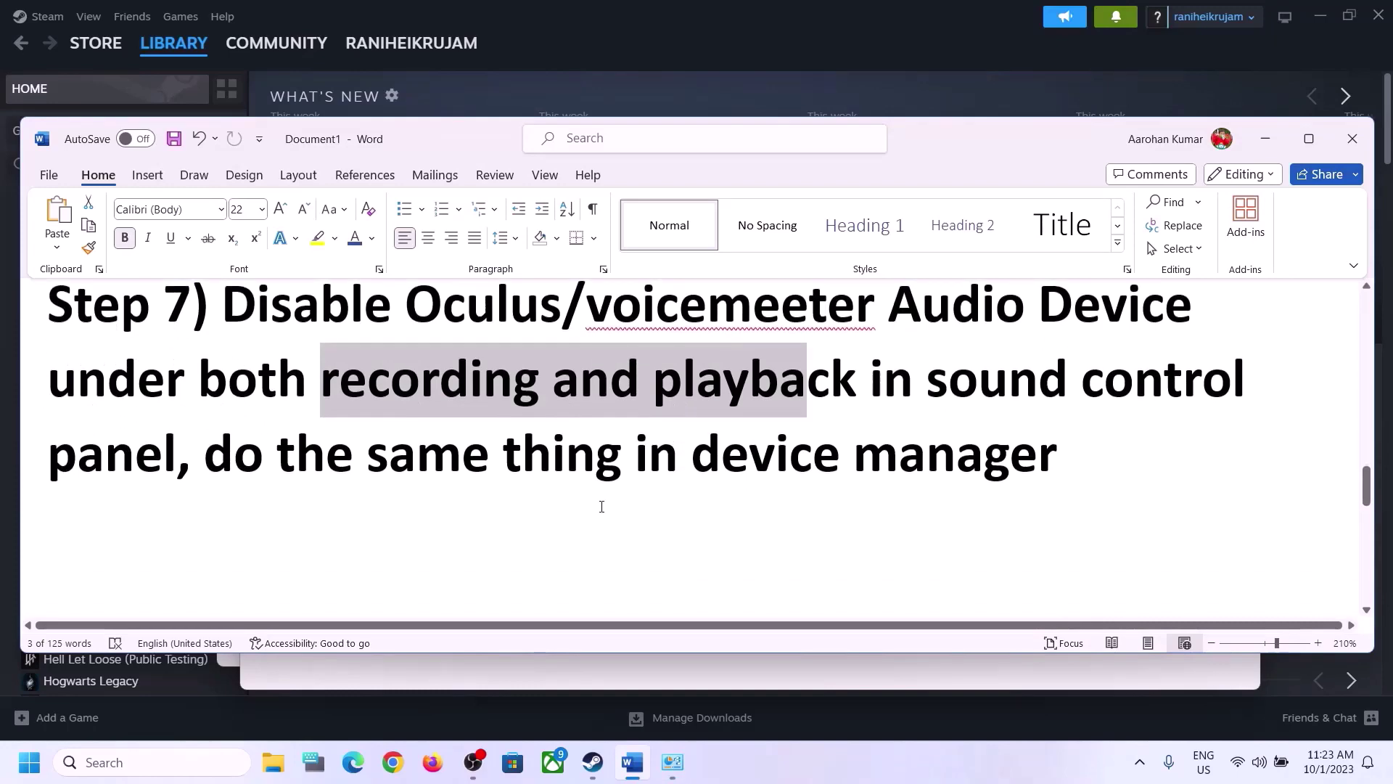
scroll(601, 507, down, 3)
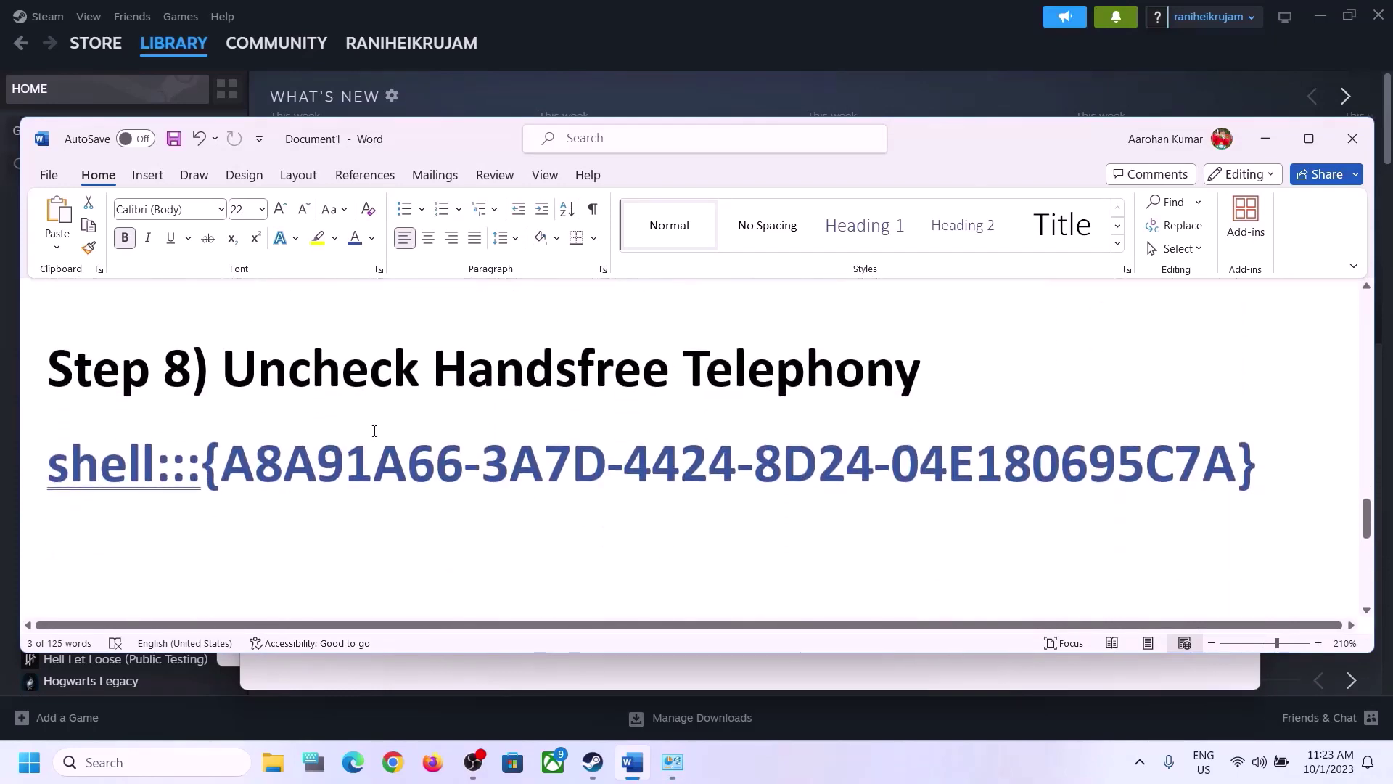
drag(257, 371, 862, 376)
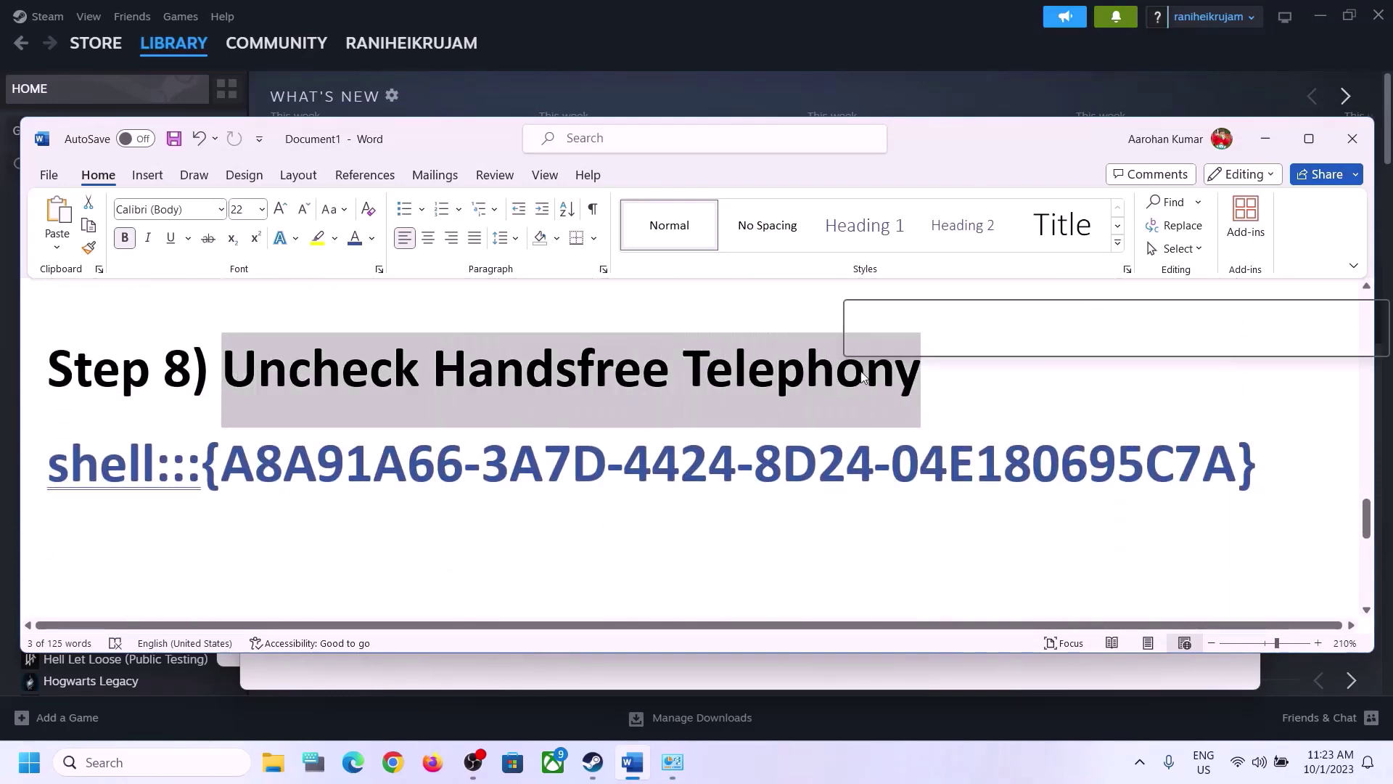
drag(1280, 457, 47, 464)
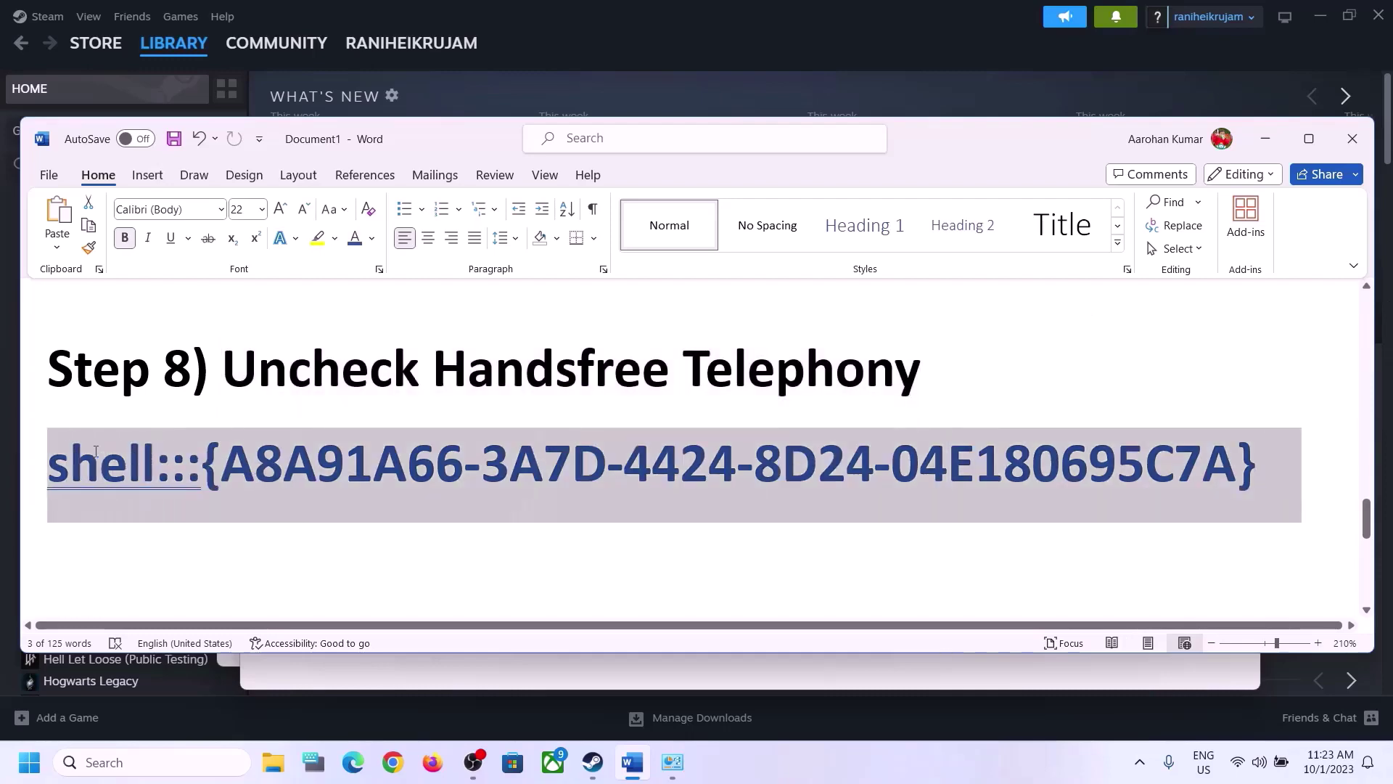
right_click(137, 473)
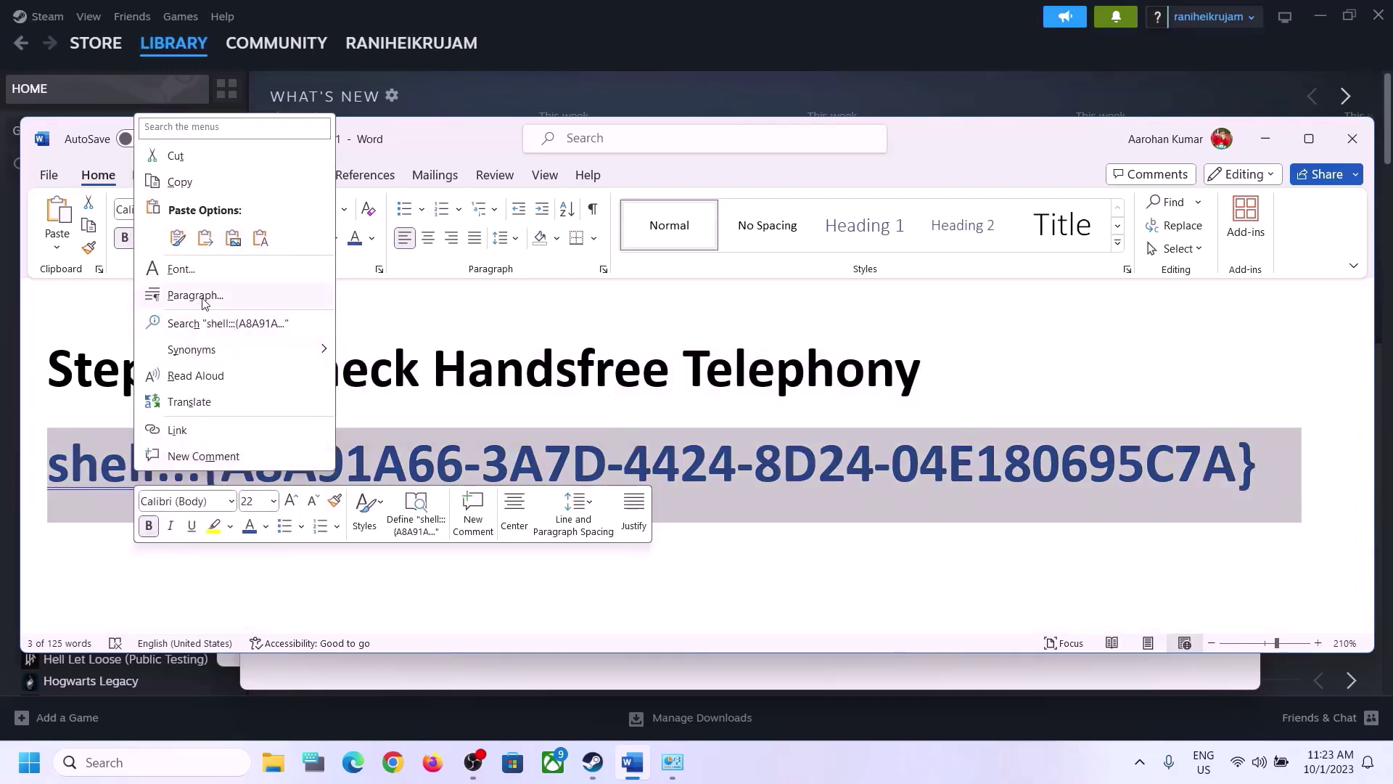
click(190, 183)
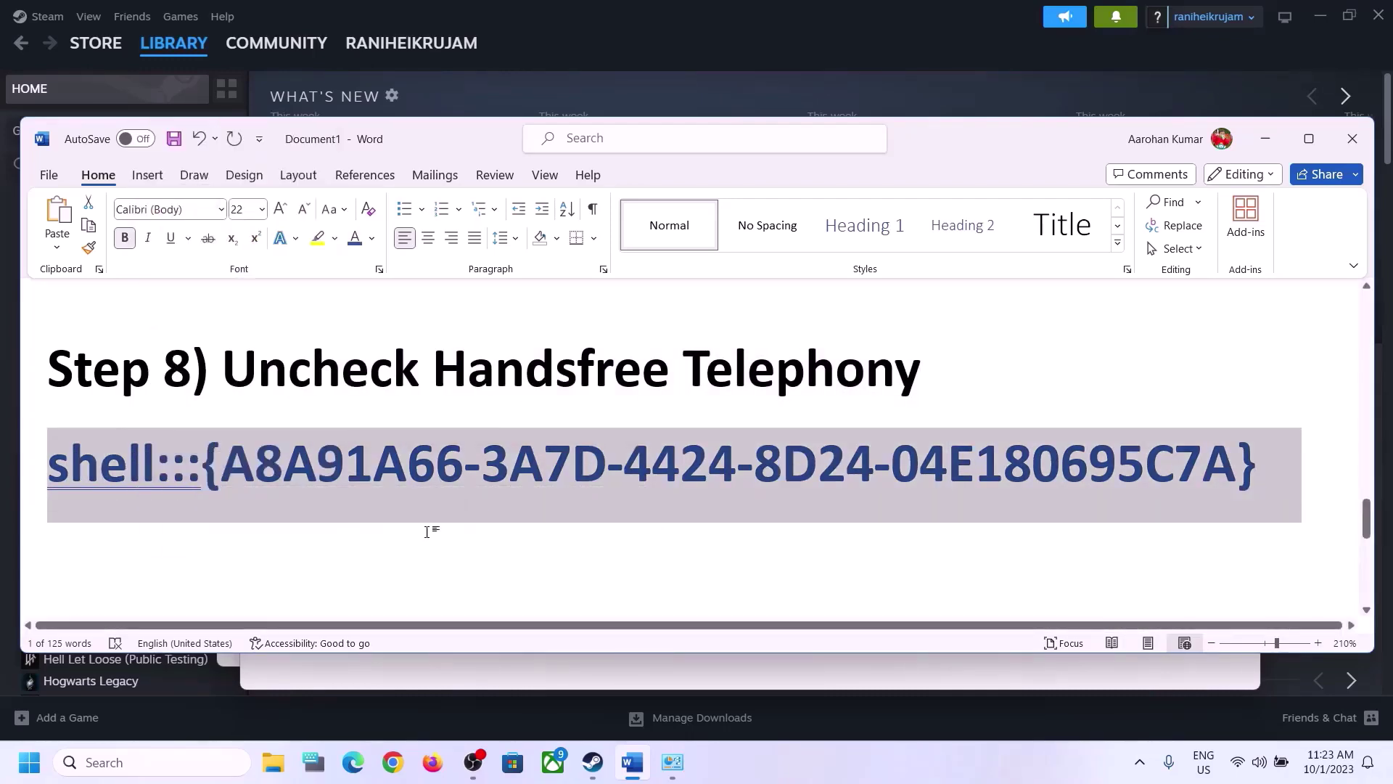
Step: Paste the copied shell GUID into the Run box and execute it
click(192, 762)
text(run)
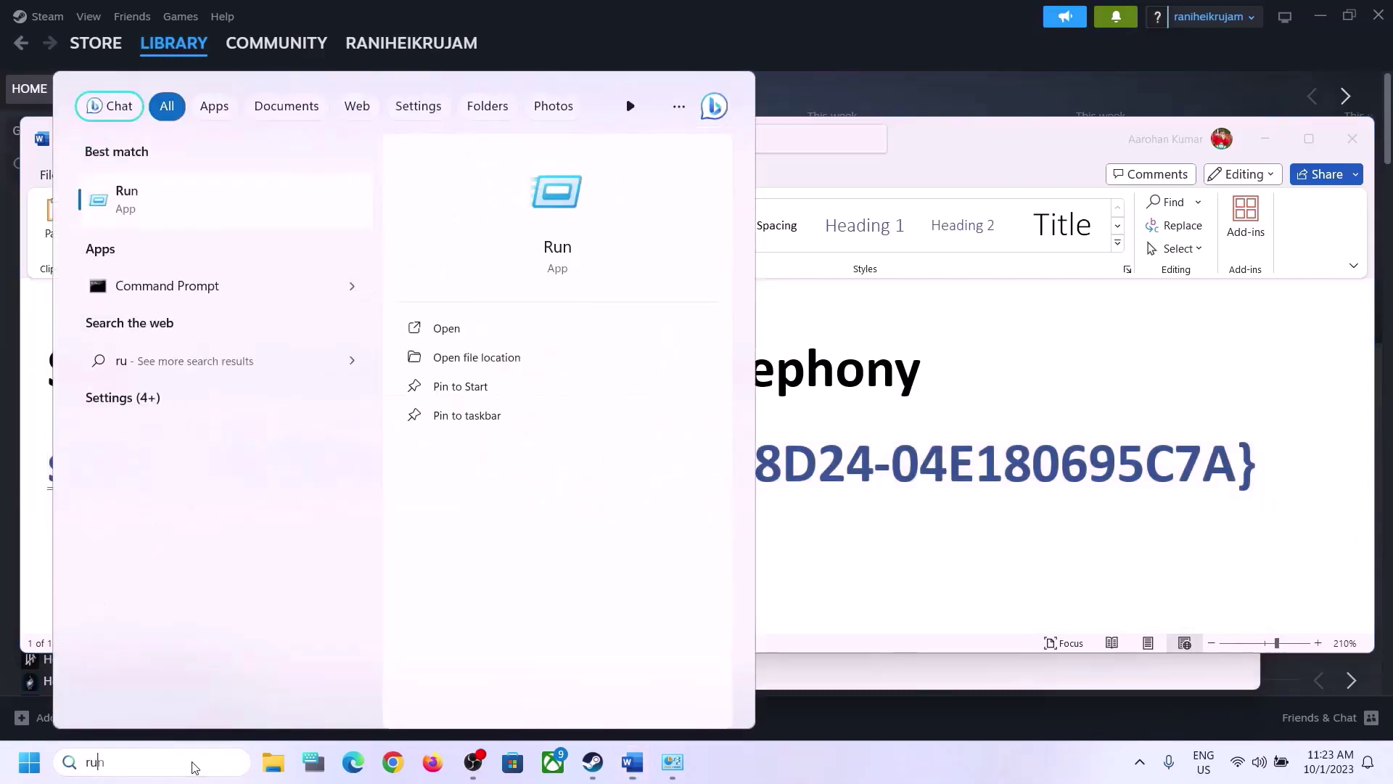
click(146, 210)
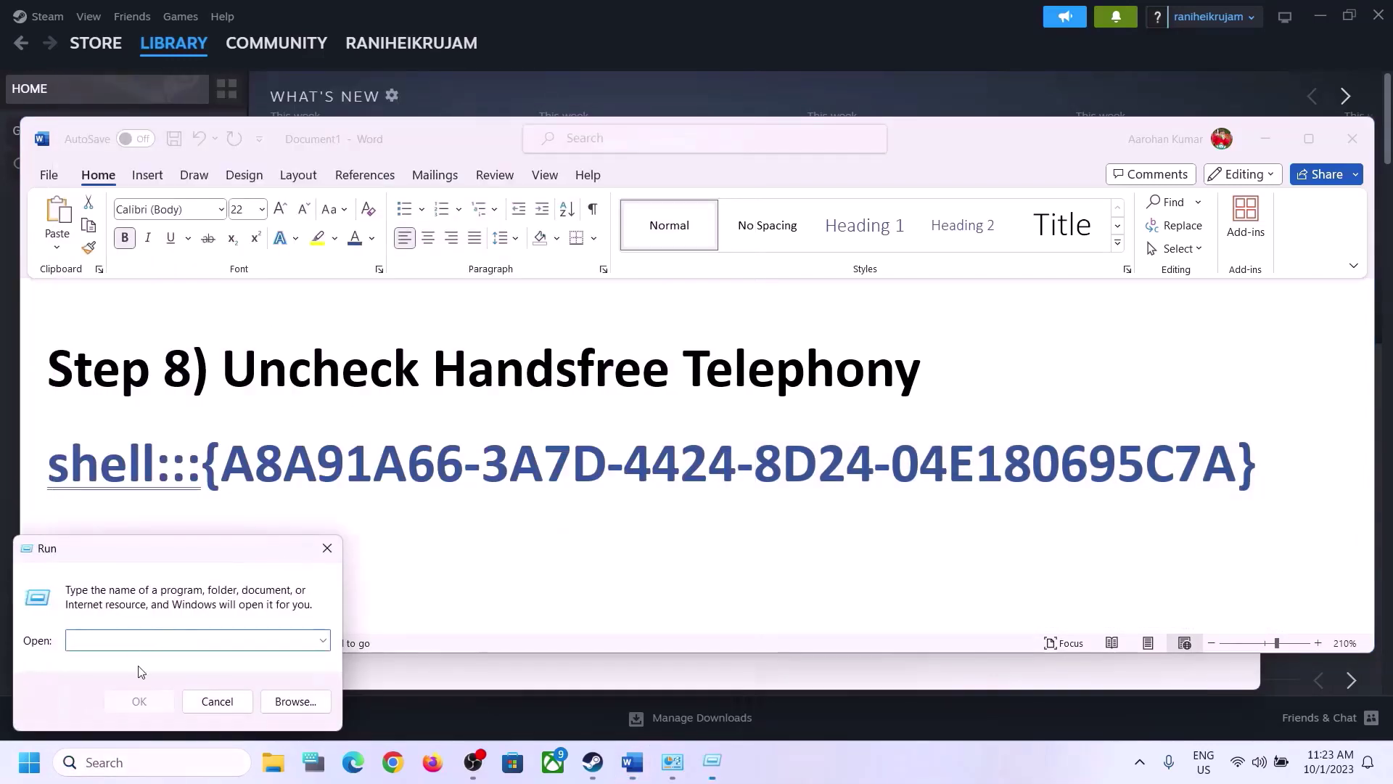
key(ctrl+v)
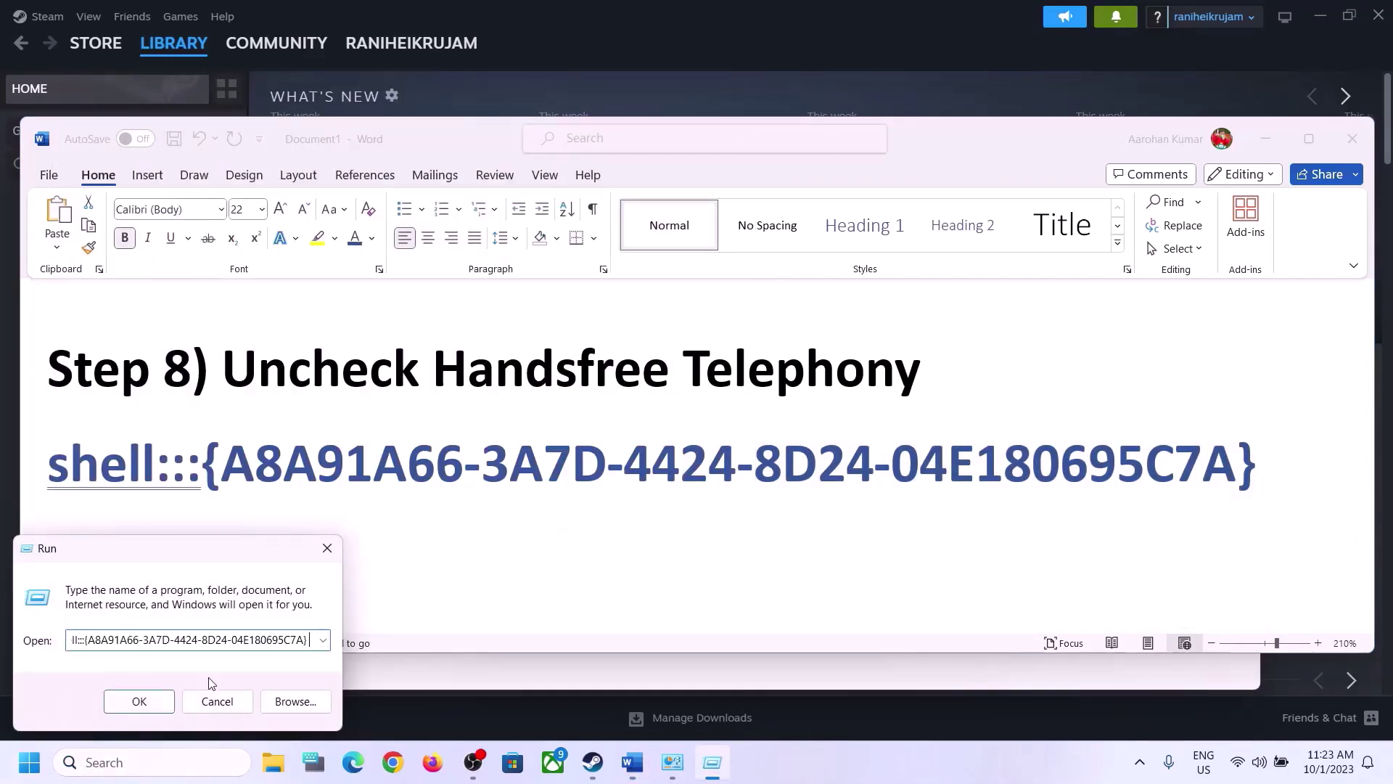
click(163, 704)
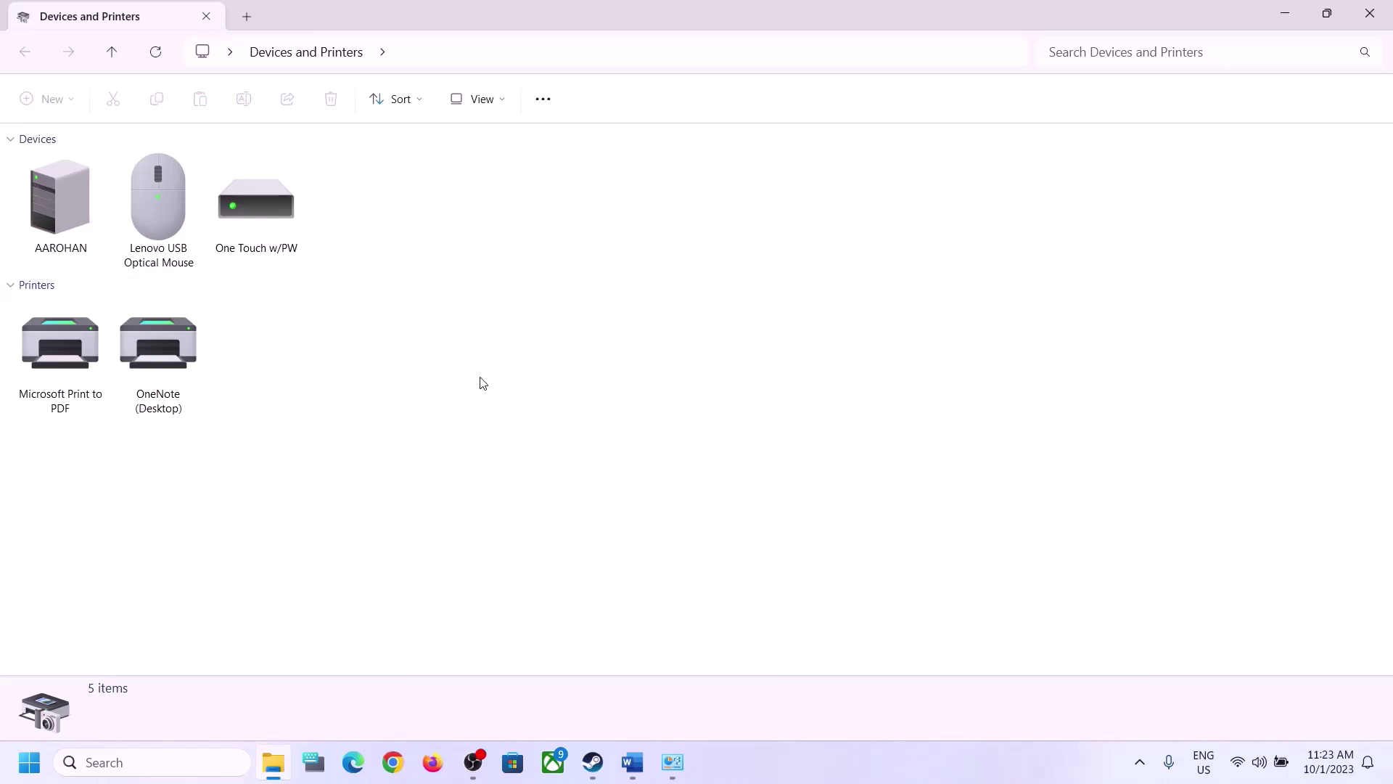
Step: Open the iBall SoundStar headset's properties at its Bluetooth services list
click(898, 772)
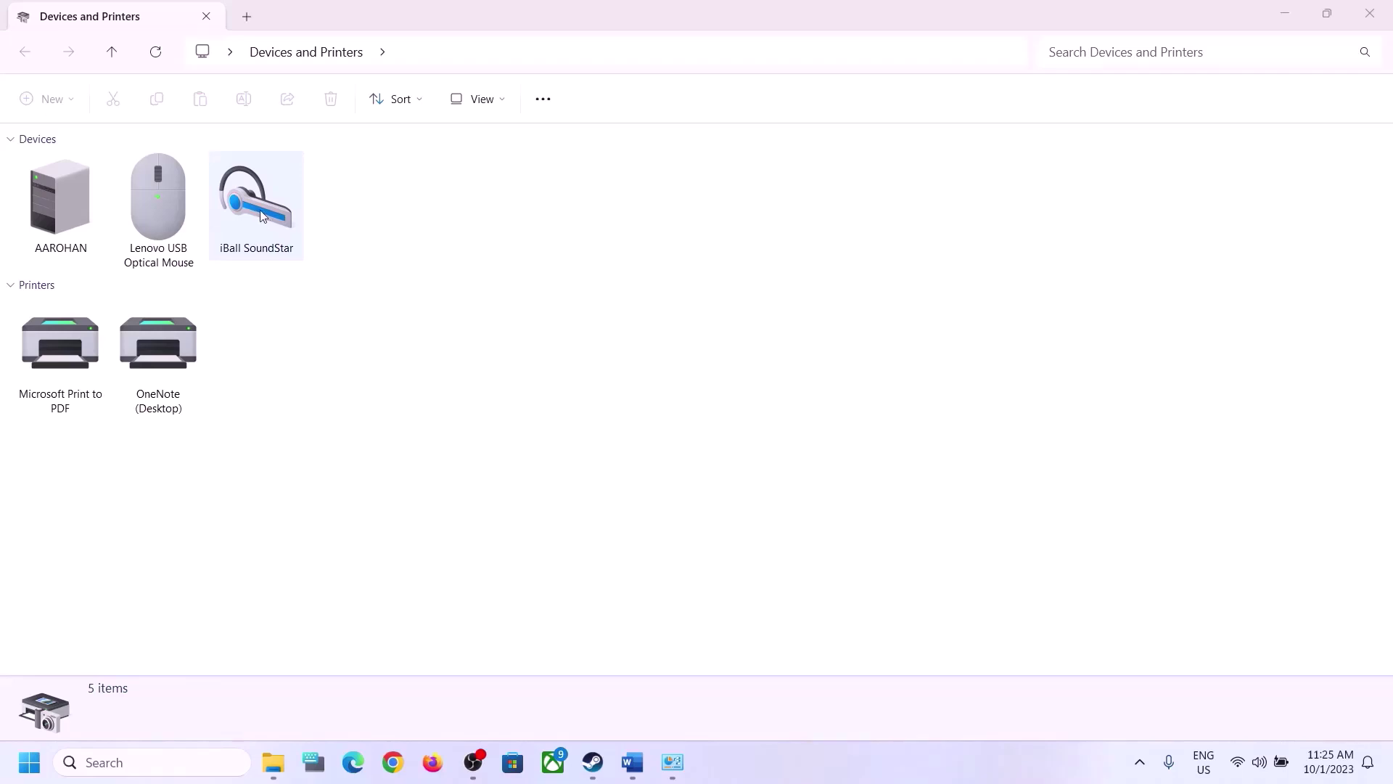
right_click(263, 216)
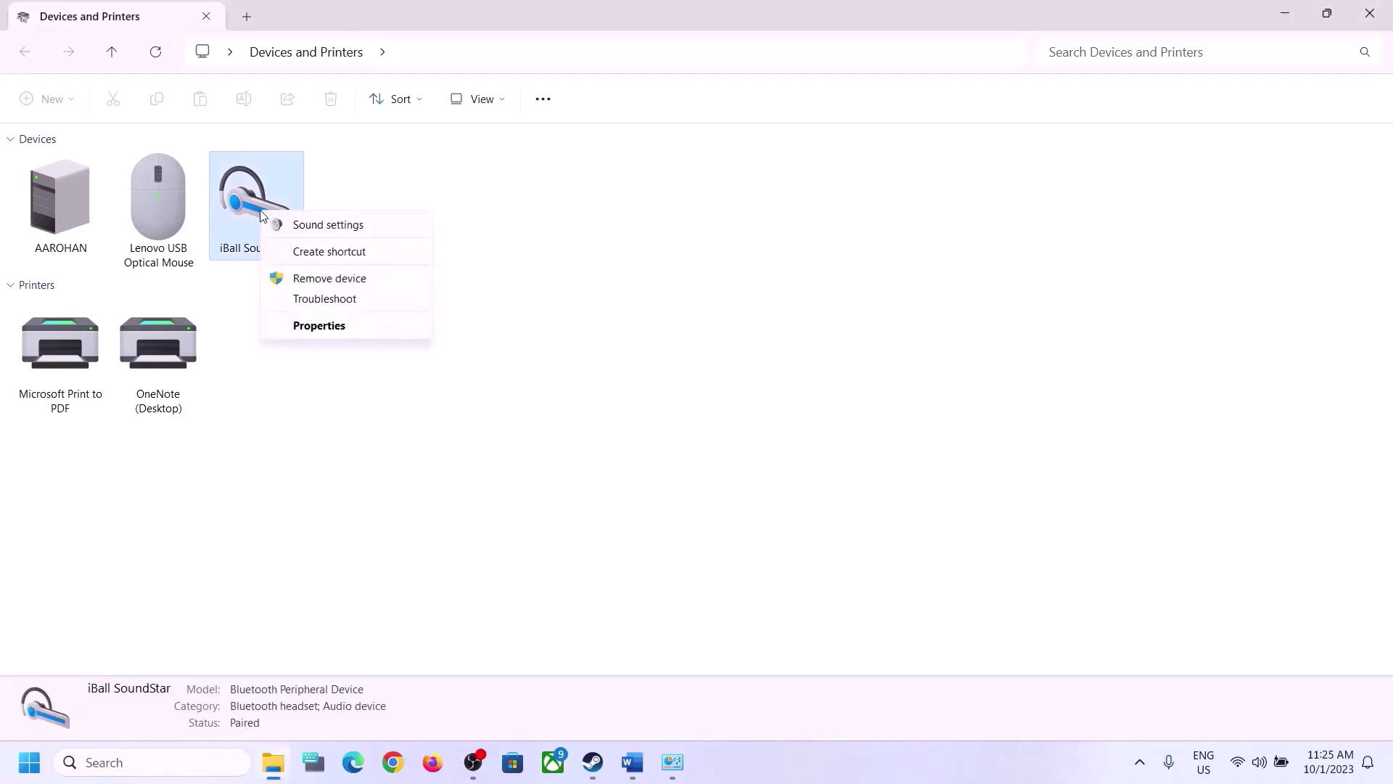
click(330, 325)
drag(512, 235, 734, 227)
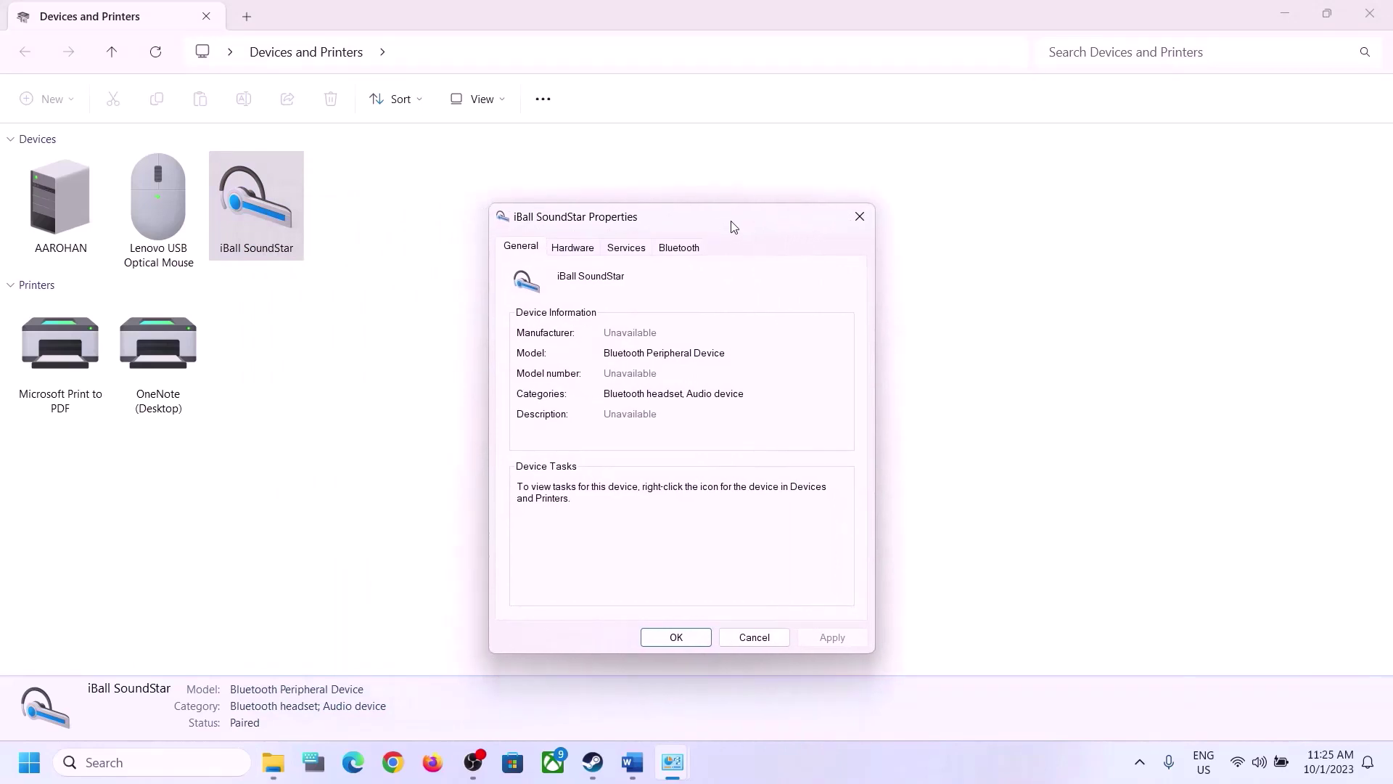
click(629, 248)
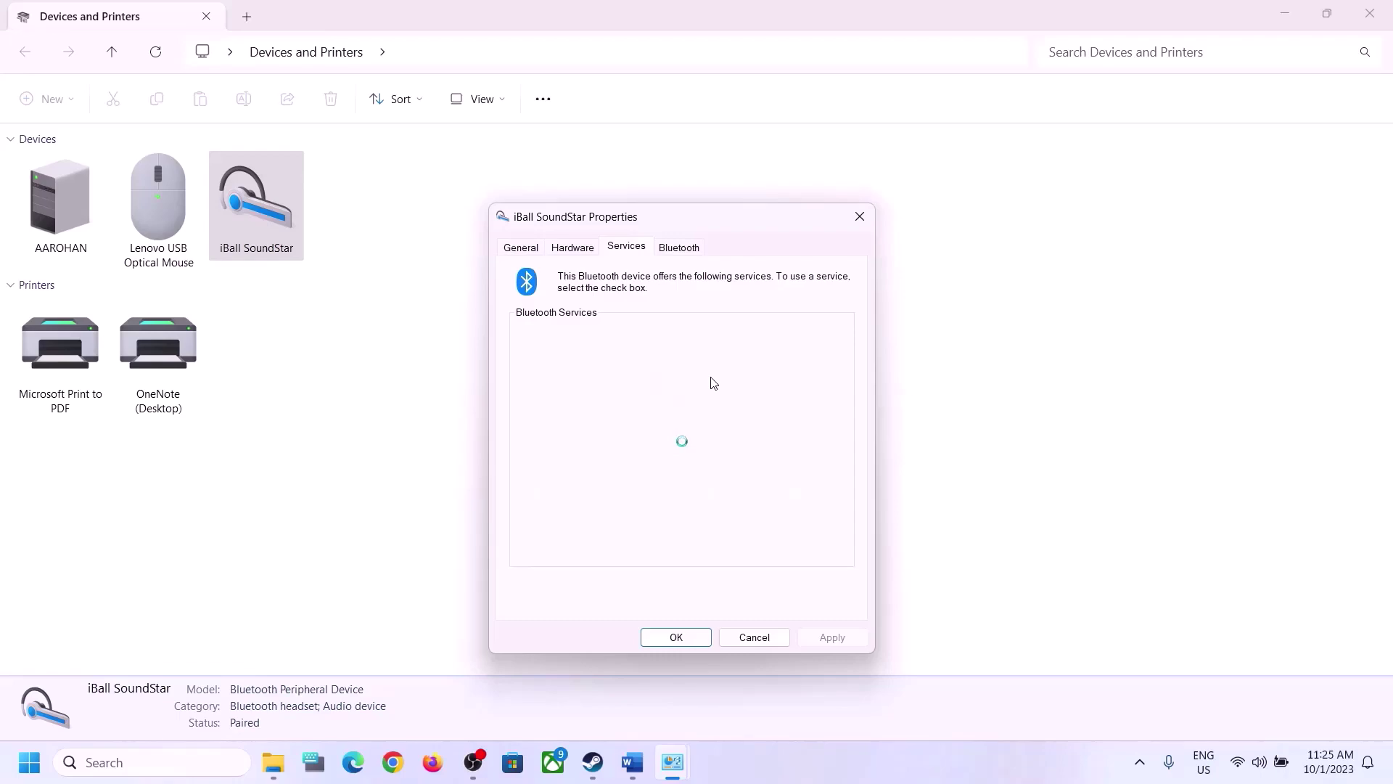
Step: Uncheck Handsfree Telephony for the headset, apply, and confirm with OK
click(633, 762)
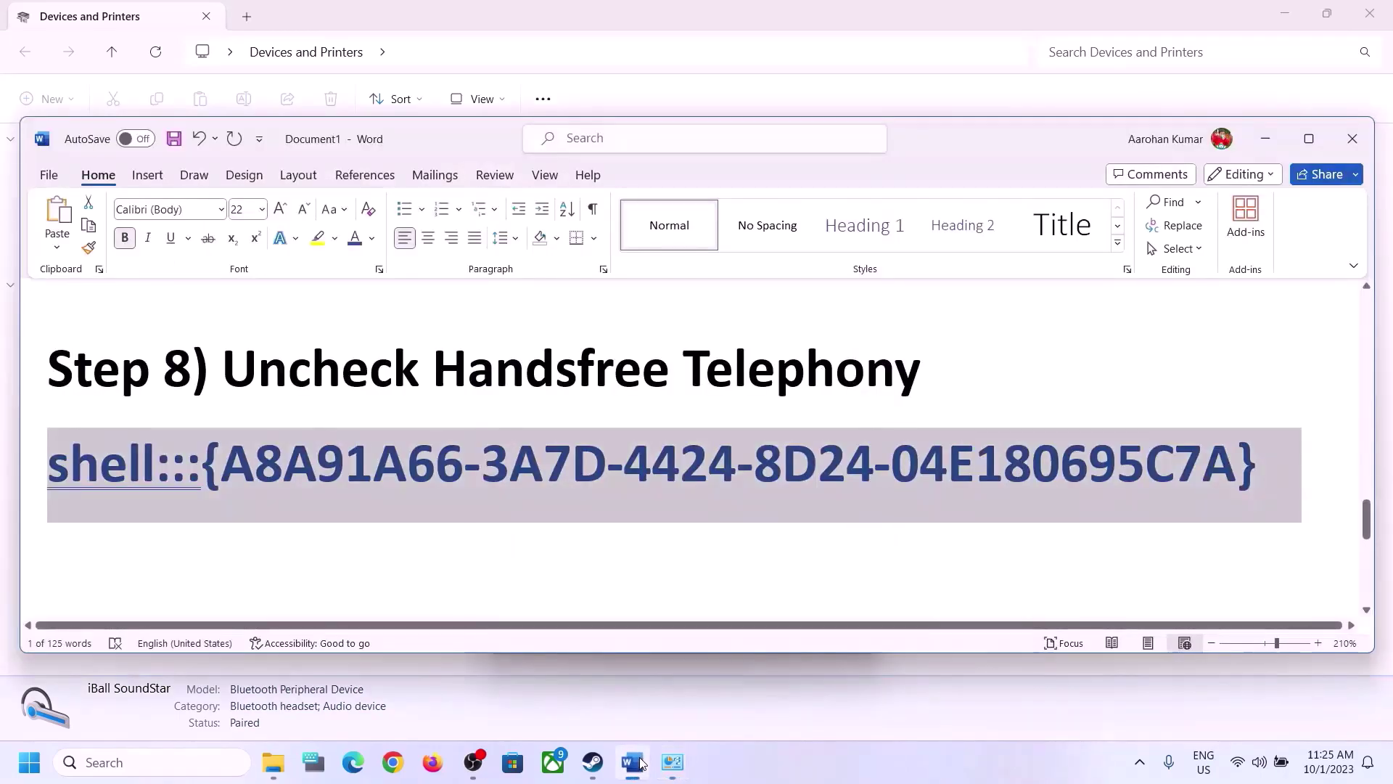
click(640, 762)
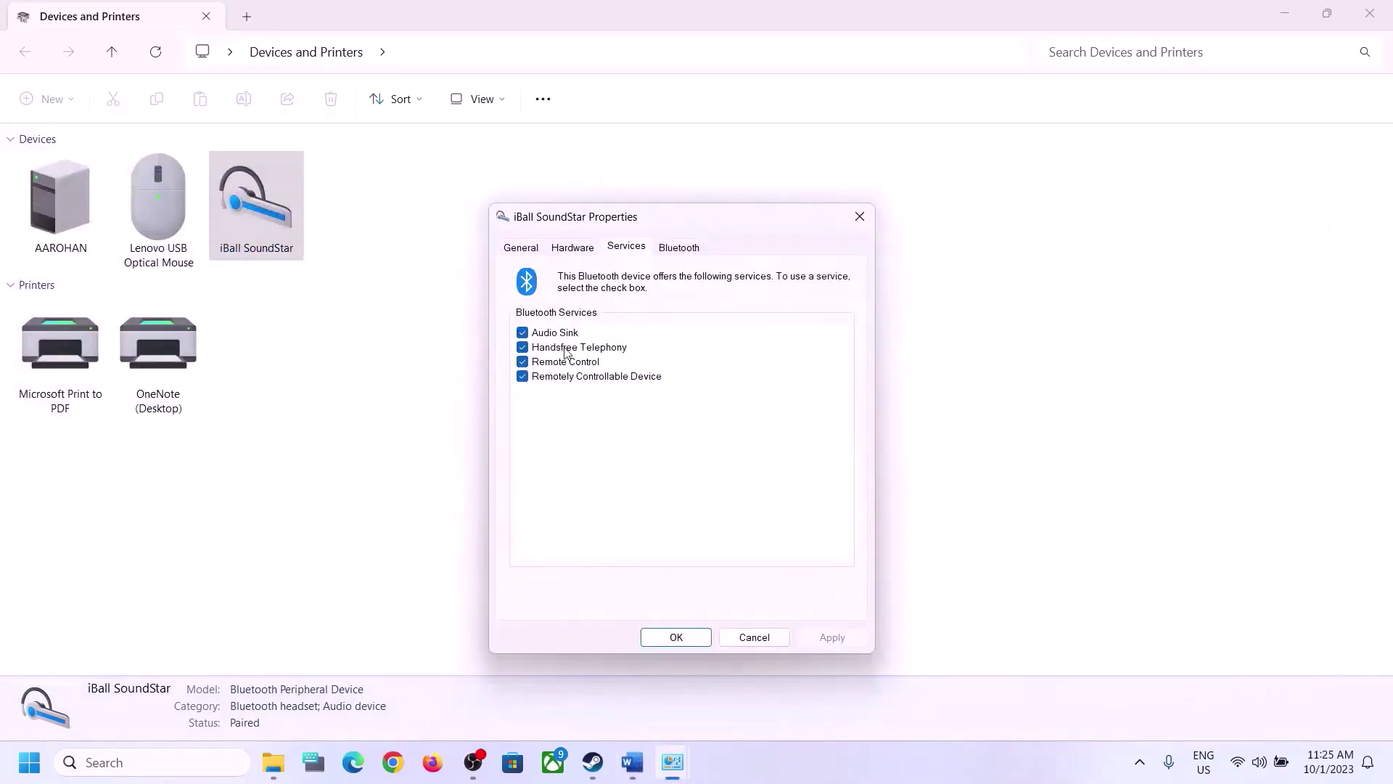
click(523, 347)
click(840, 636)
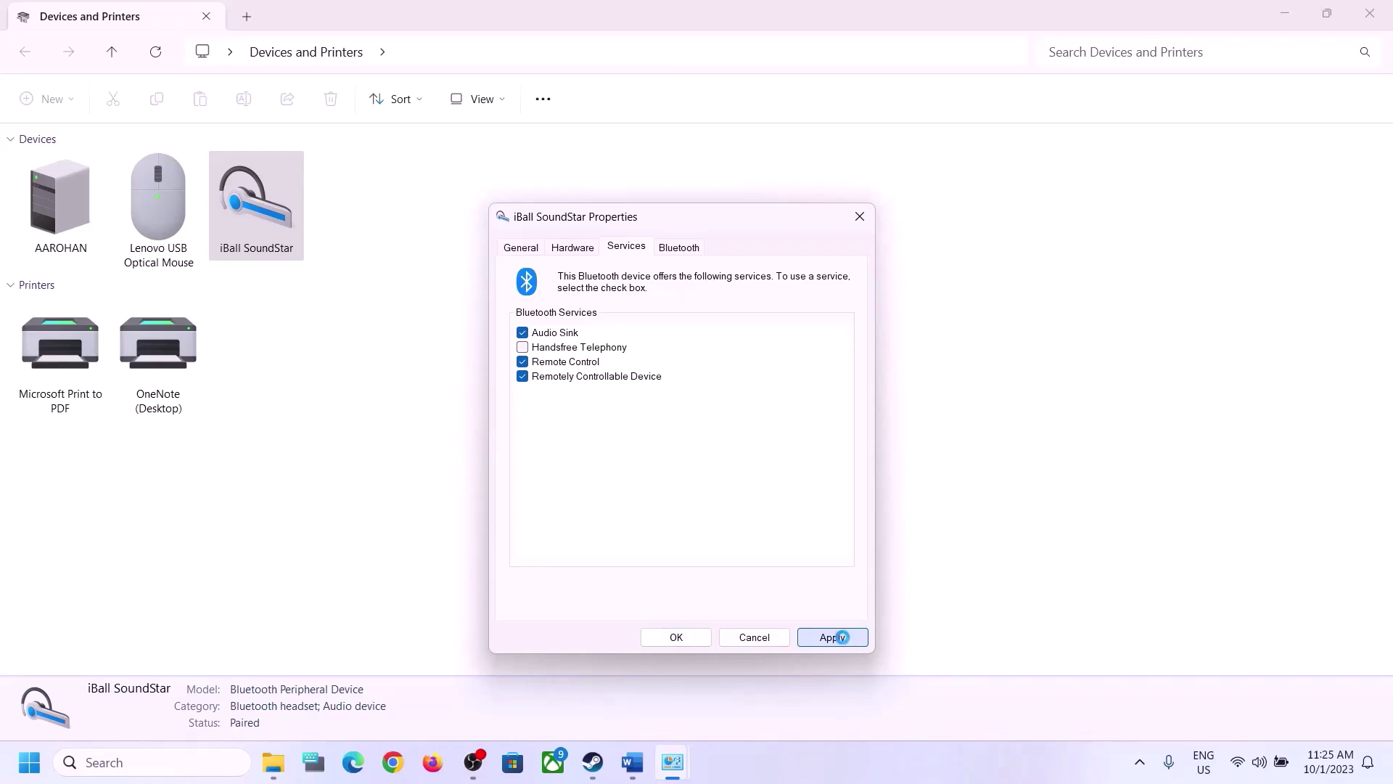
click(686, 639)
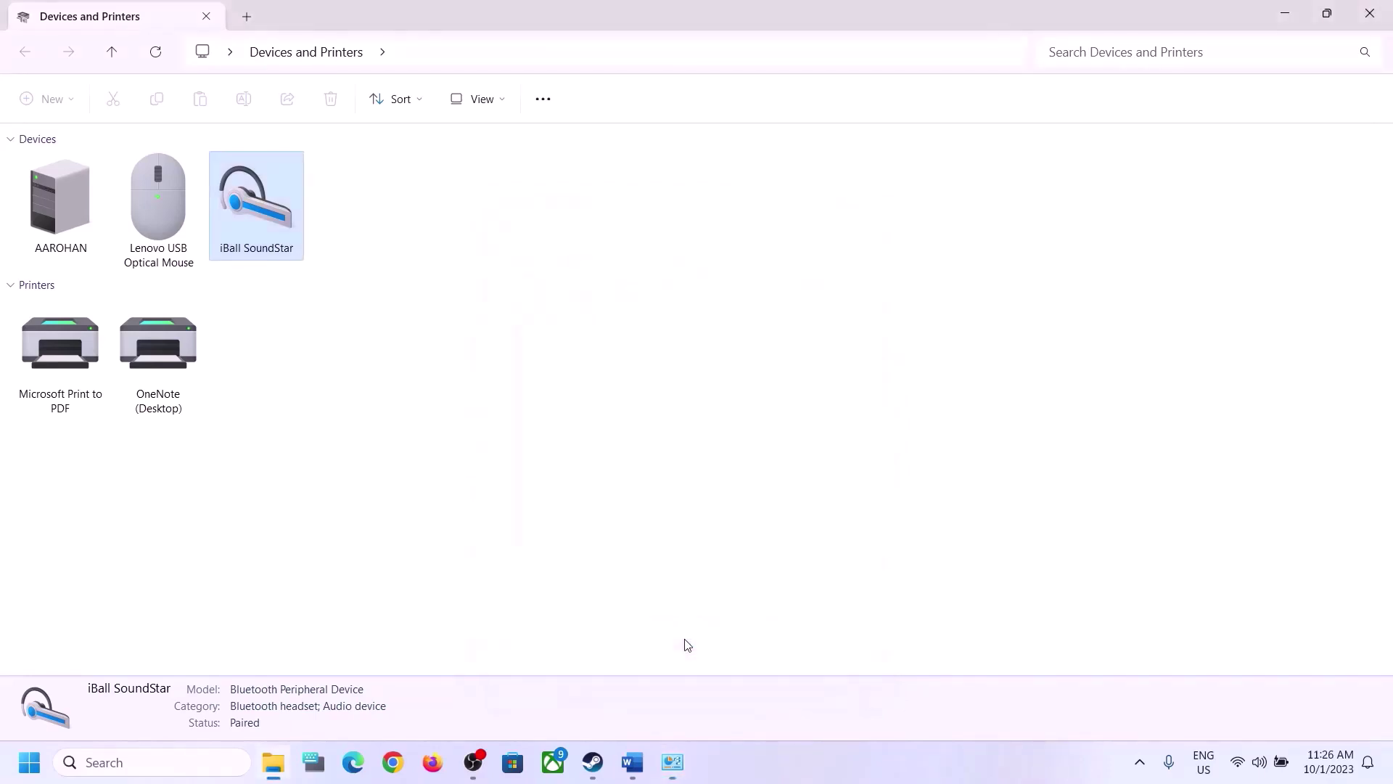
Step: Select 'Install Audio Driver' in the next Word heading, then hide the notes
click(624, 763)
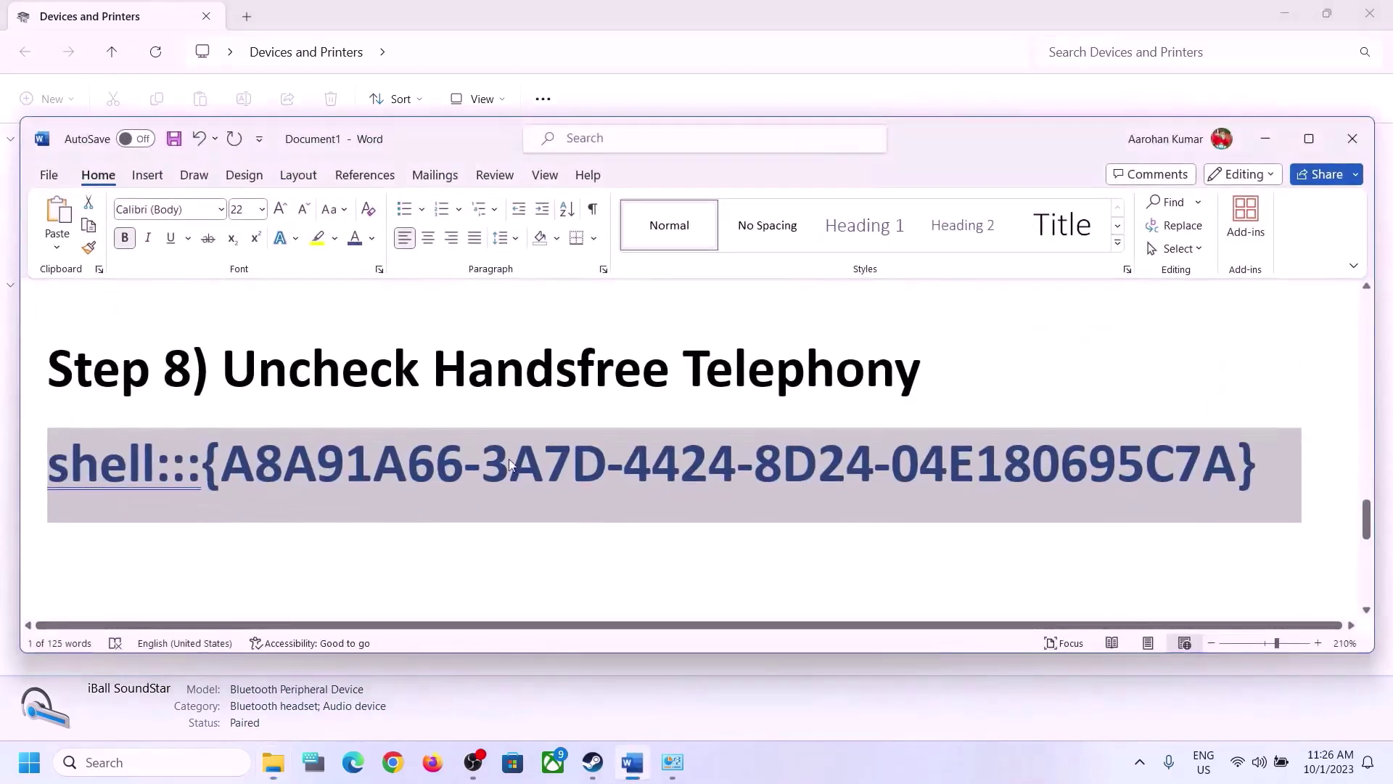
scroll(874, 494, down, 5)
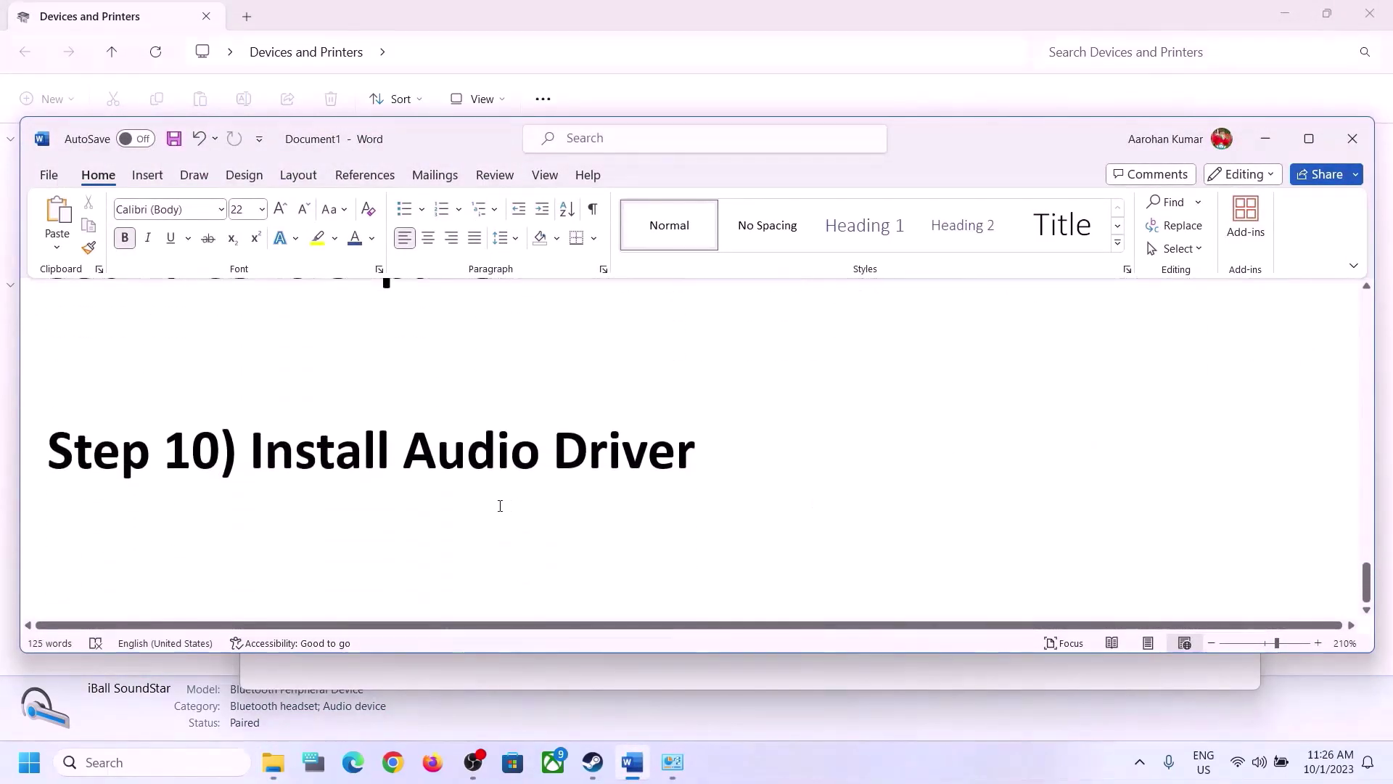
drag(278, 463, 886, 472)
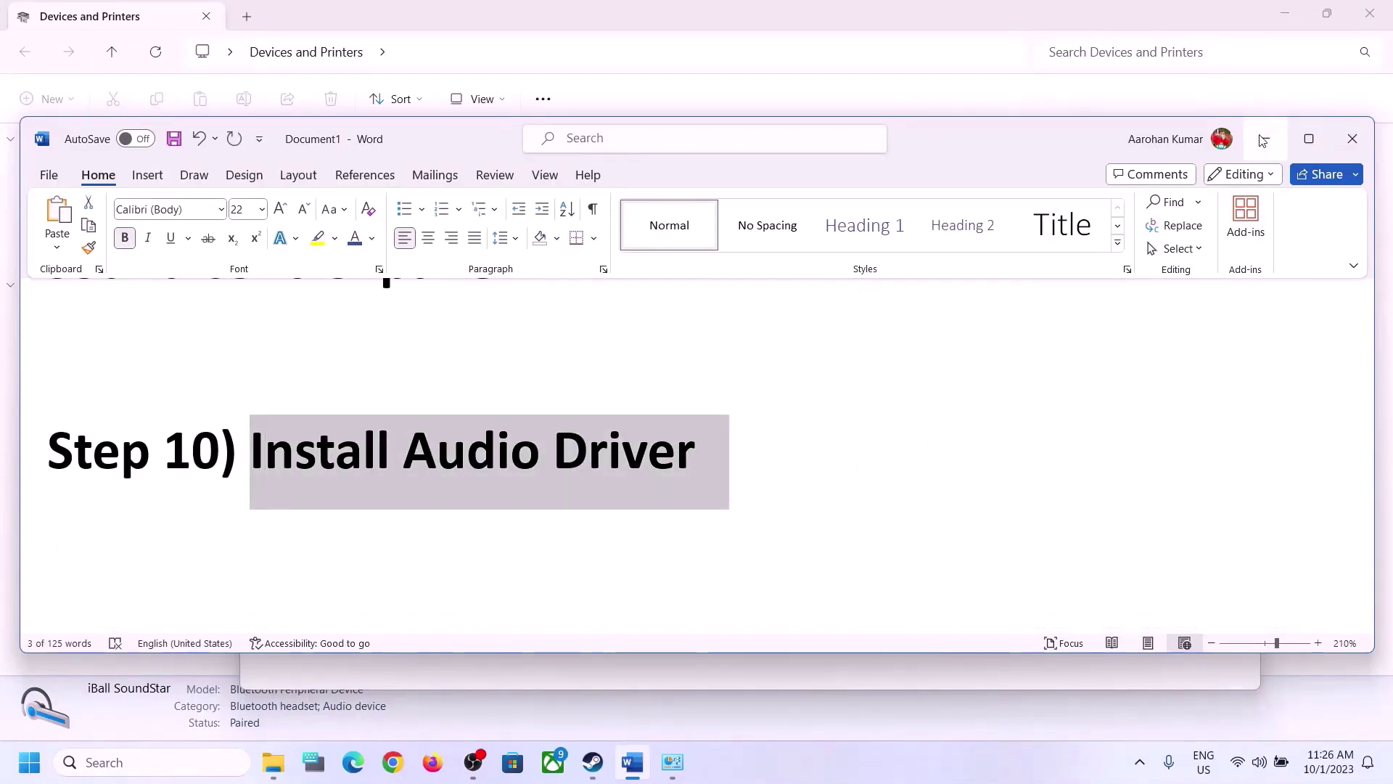
click(1266, 138)
right_click(29, 762)
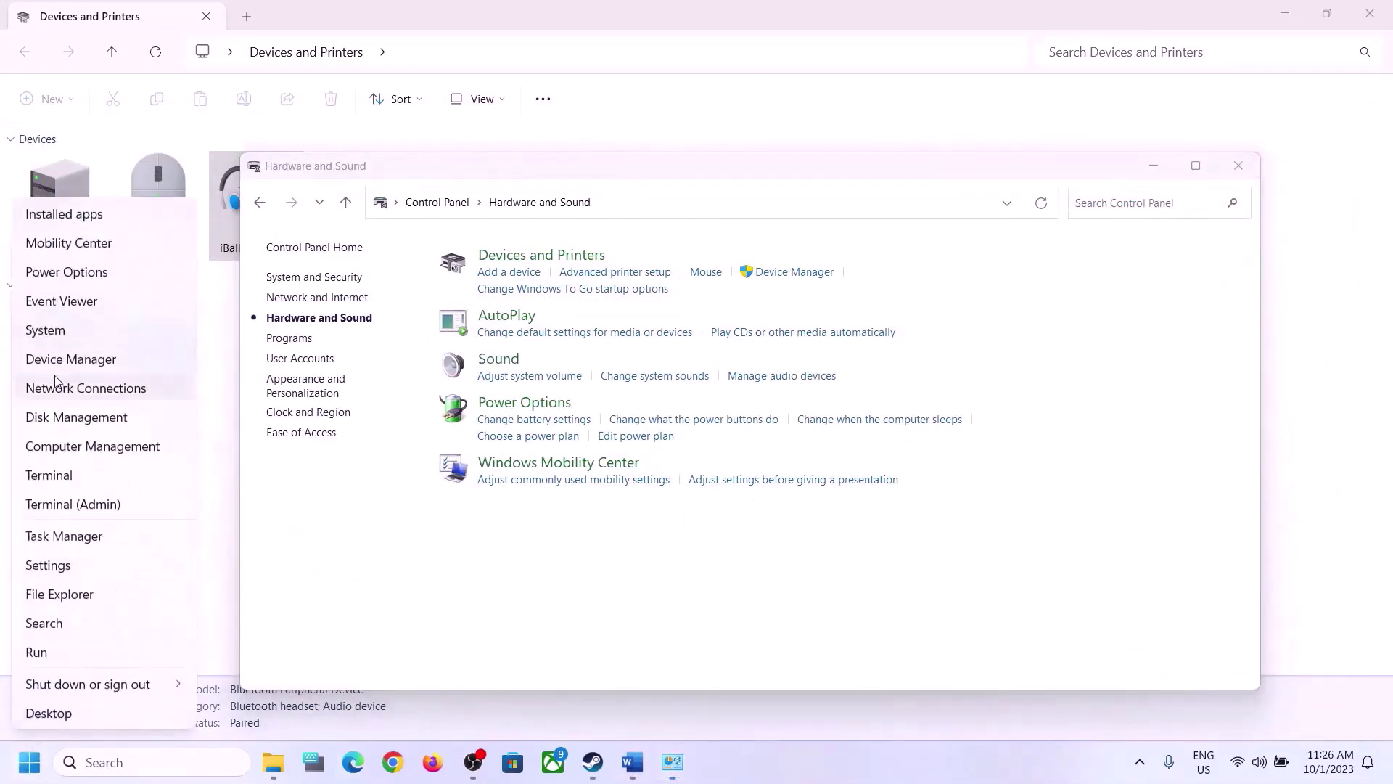
Step: Open Device Manager and select Realtek(R) Audio under Sound, video and game controllers
click(55, 367)
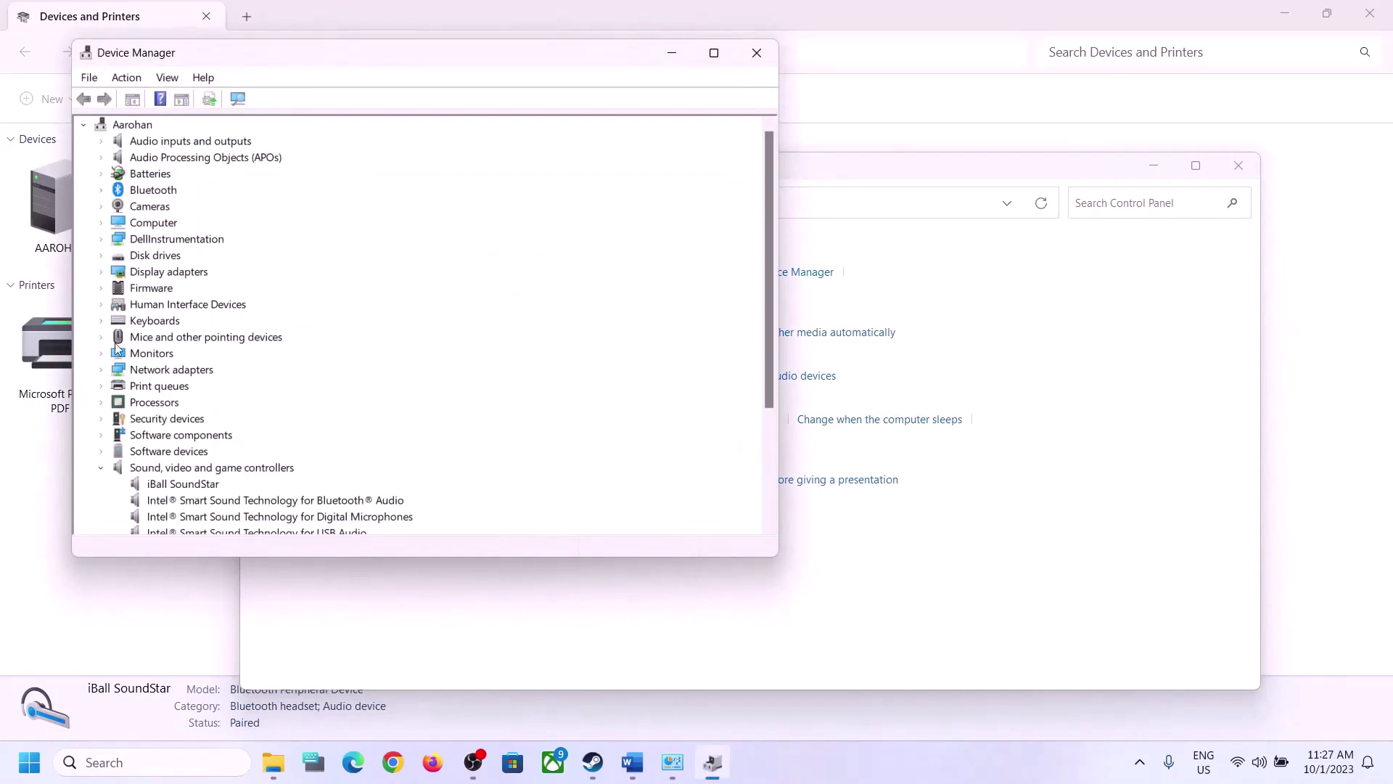
click(102, 468)
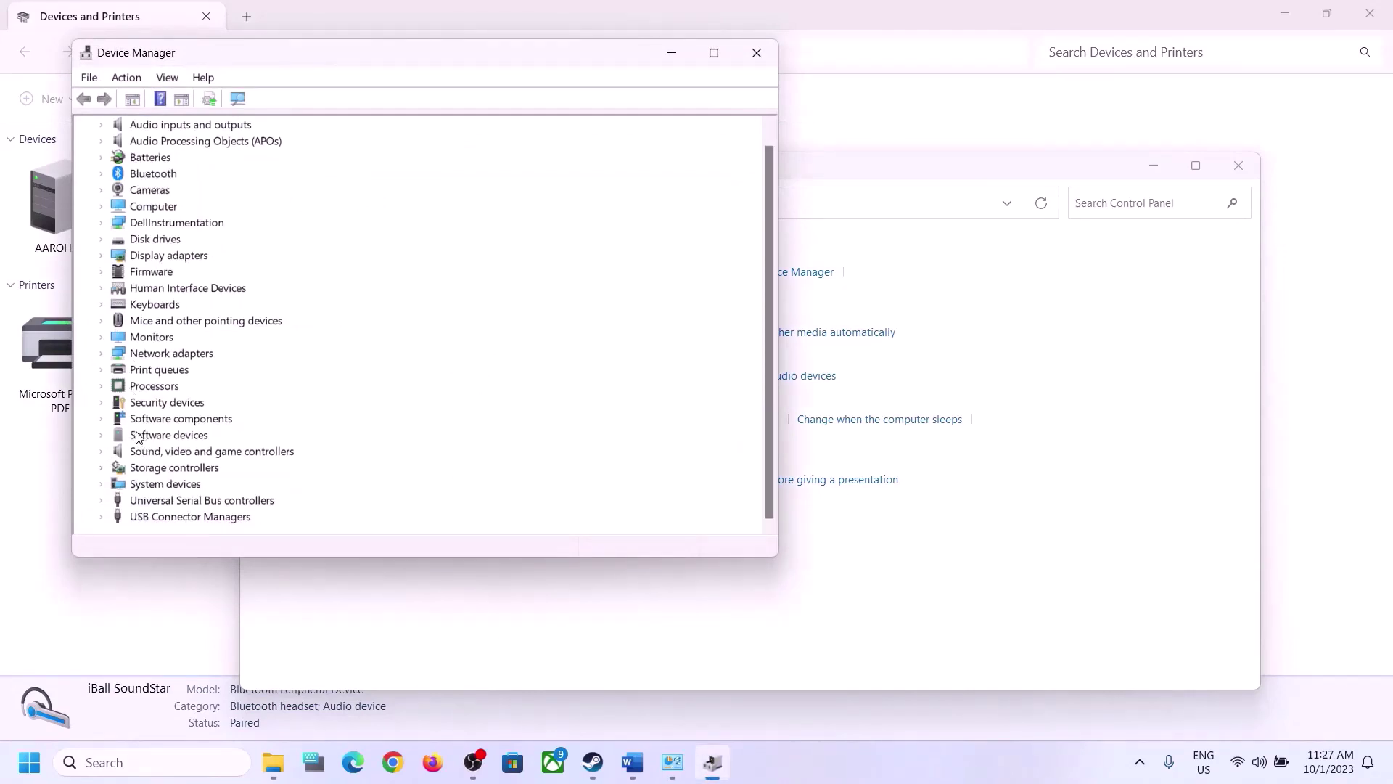
scroll(138, 441, down, 1)
click(101, 452)
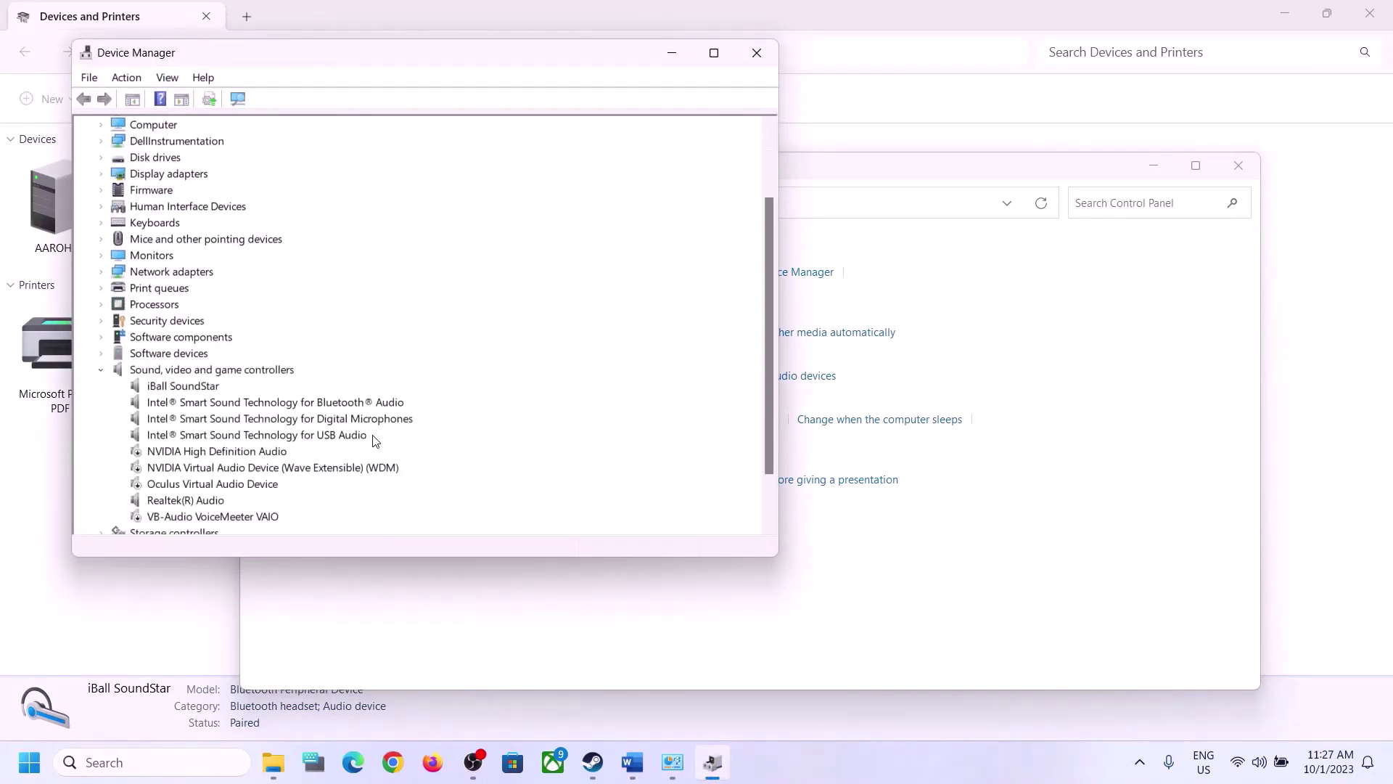
scroll(375, 441, down, 2)
click(181, 436)
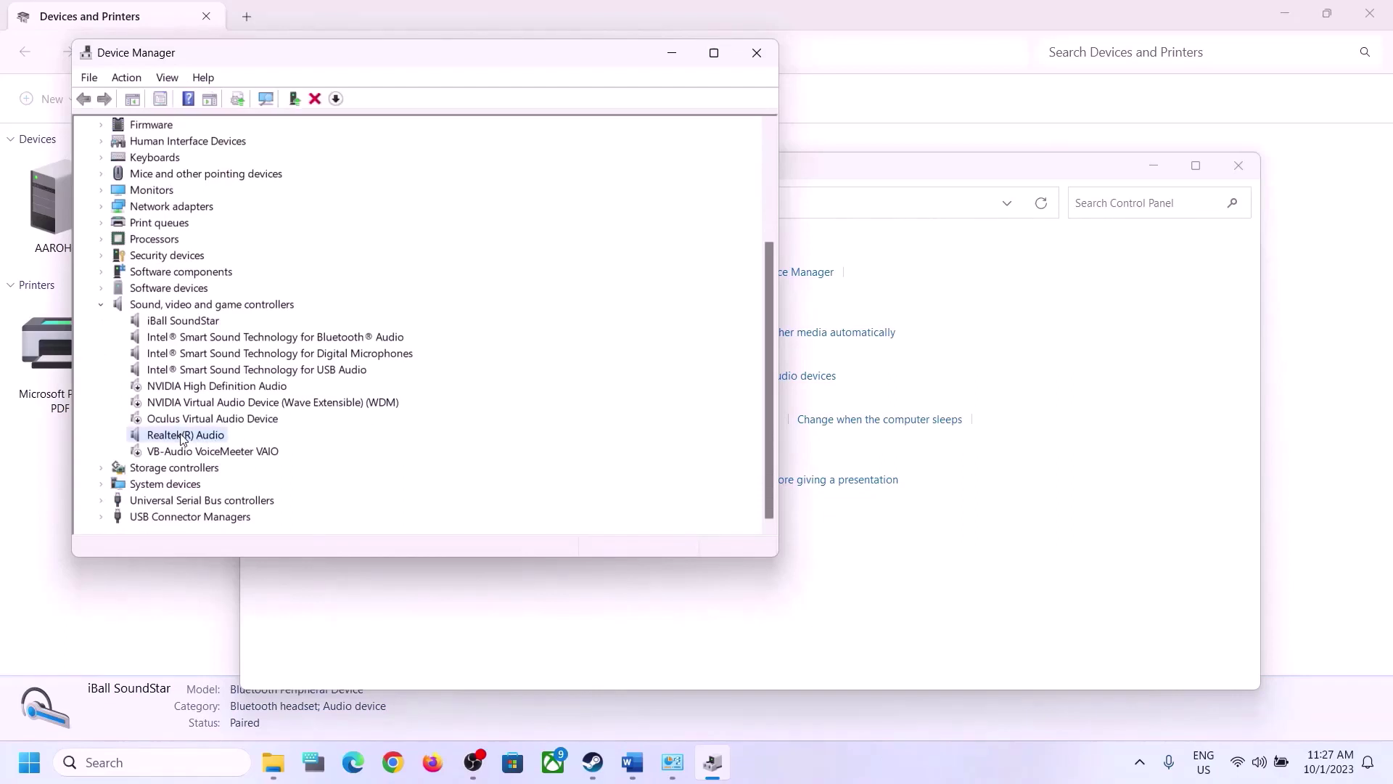
Step: Search automatically for a Realtek(R) Audio driver update, then close Windows Update
right_click(187, 437)
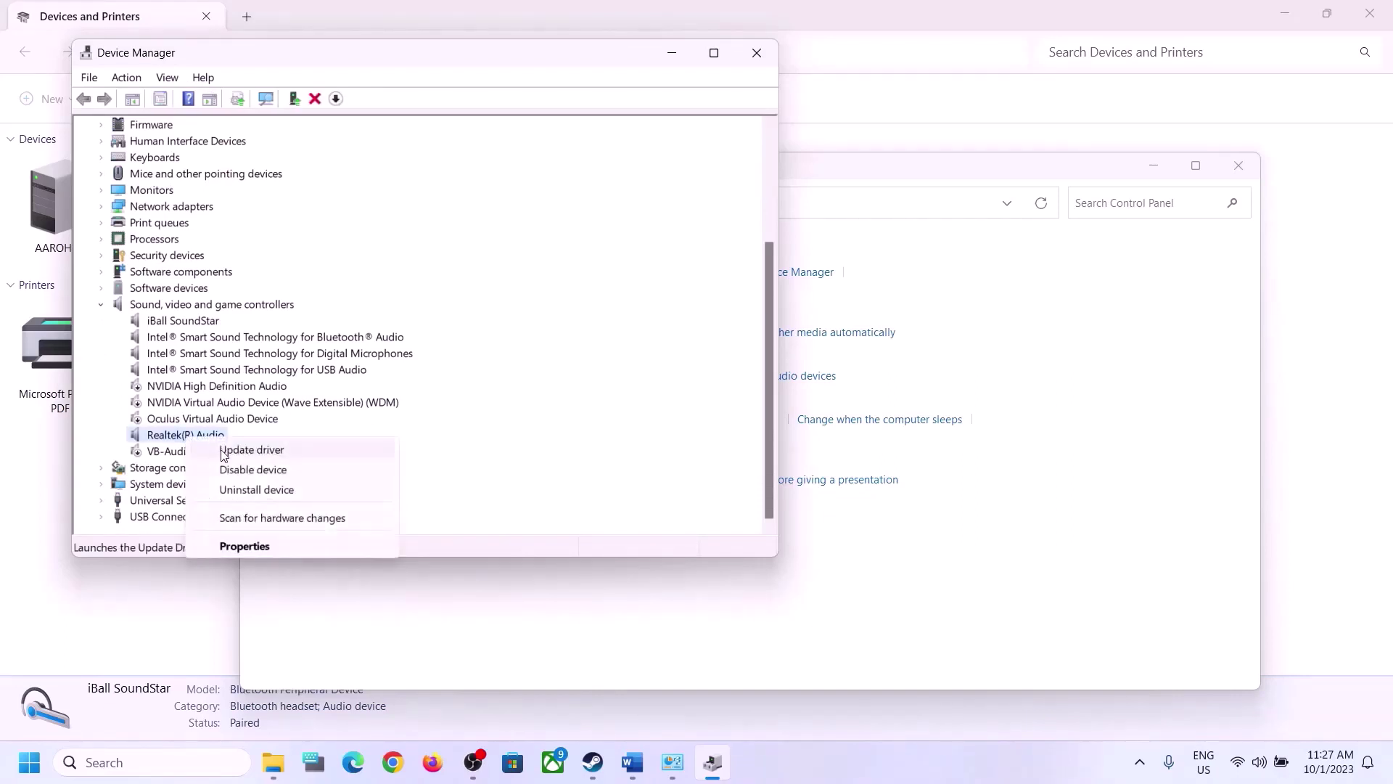
click(261, 453)
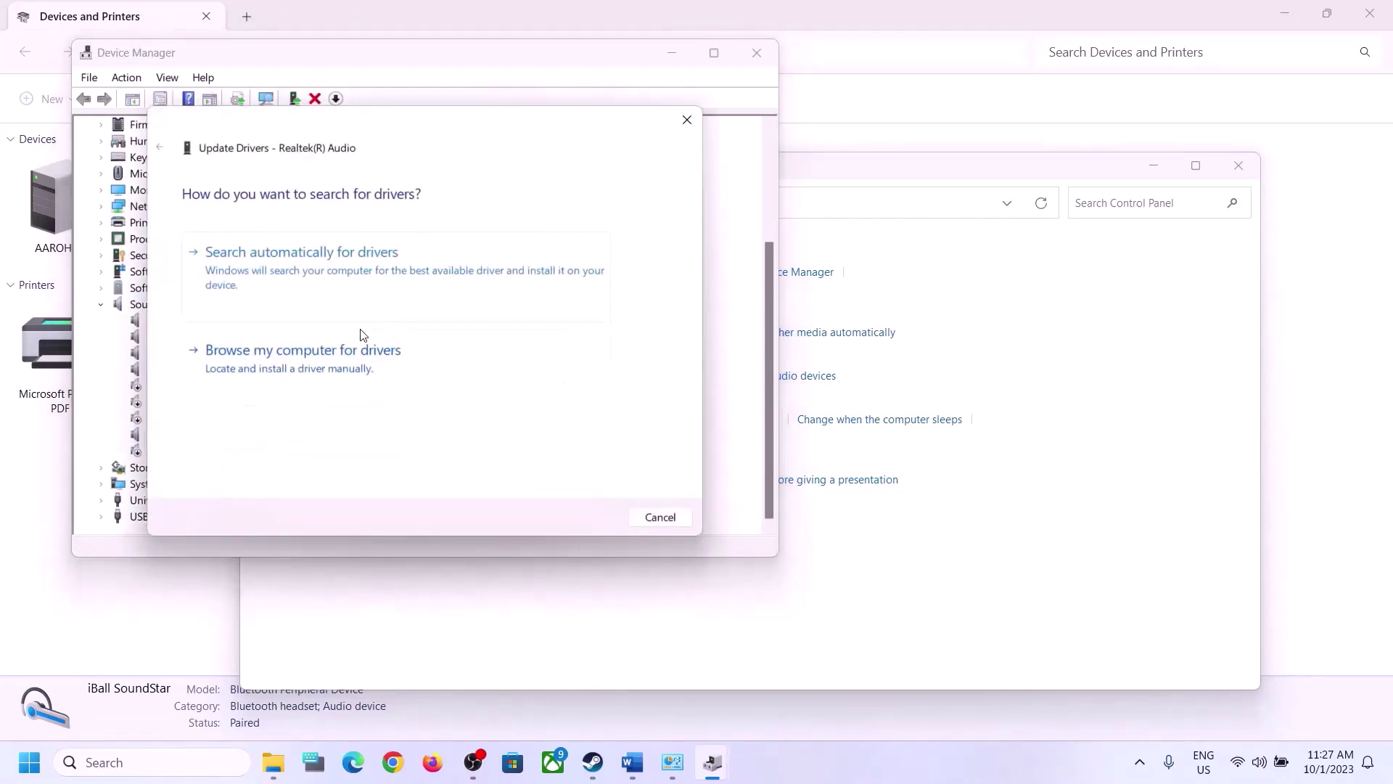
click(352, 271)
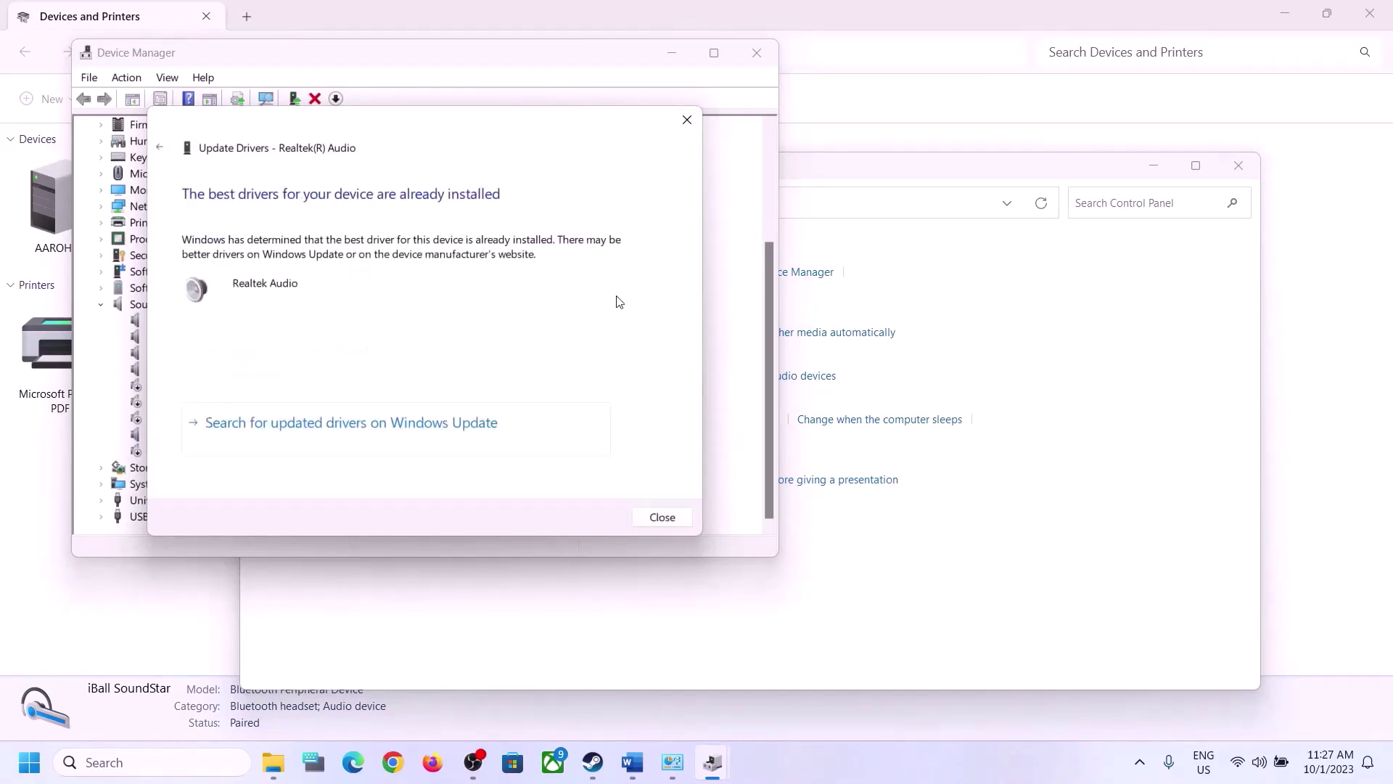
click(299, 430)
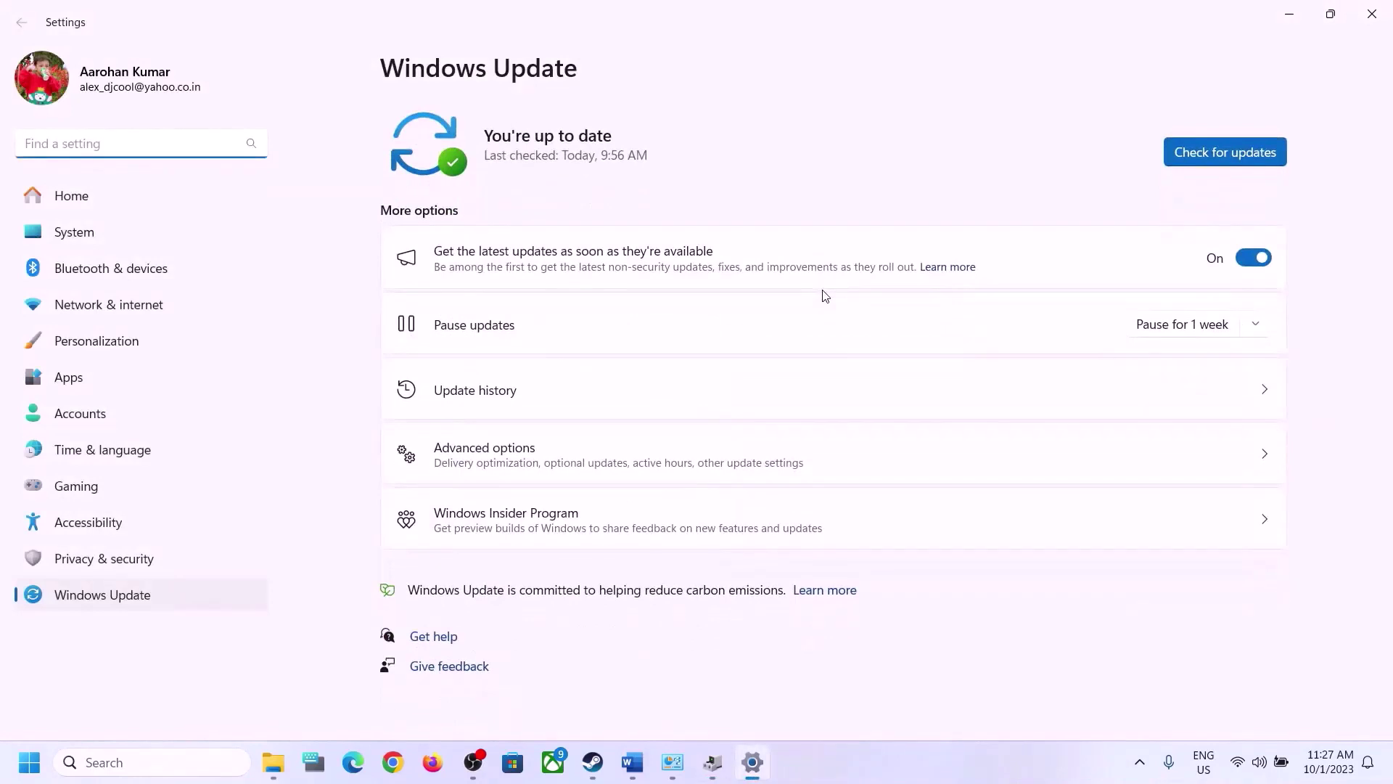
click(1371, 13)
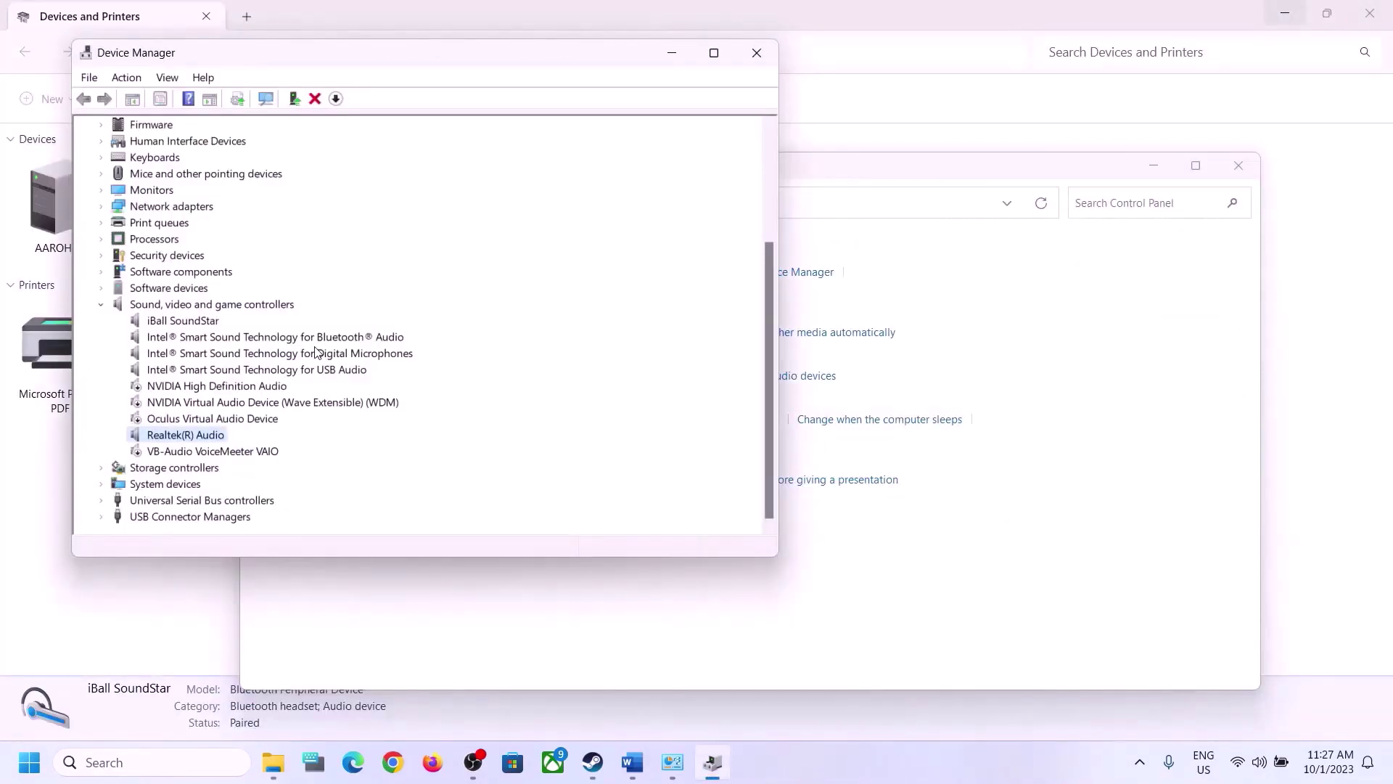
right_click(190, 440)
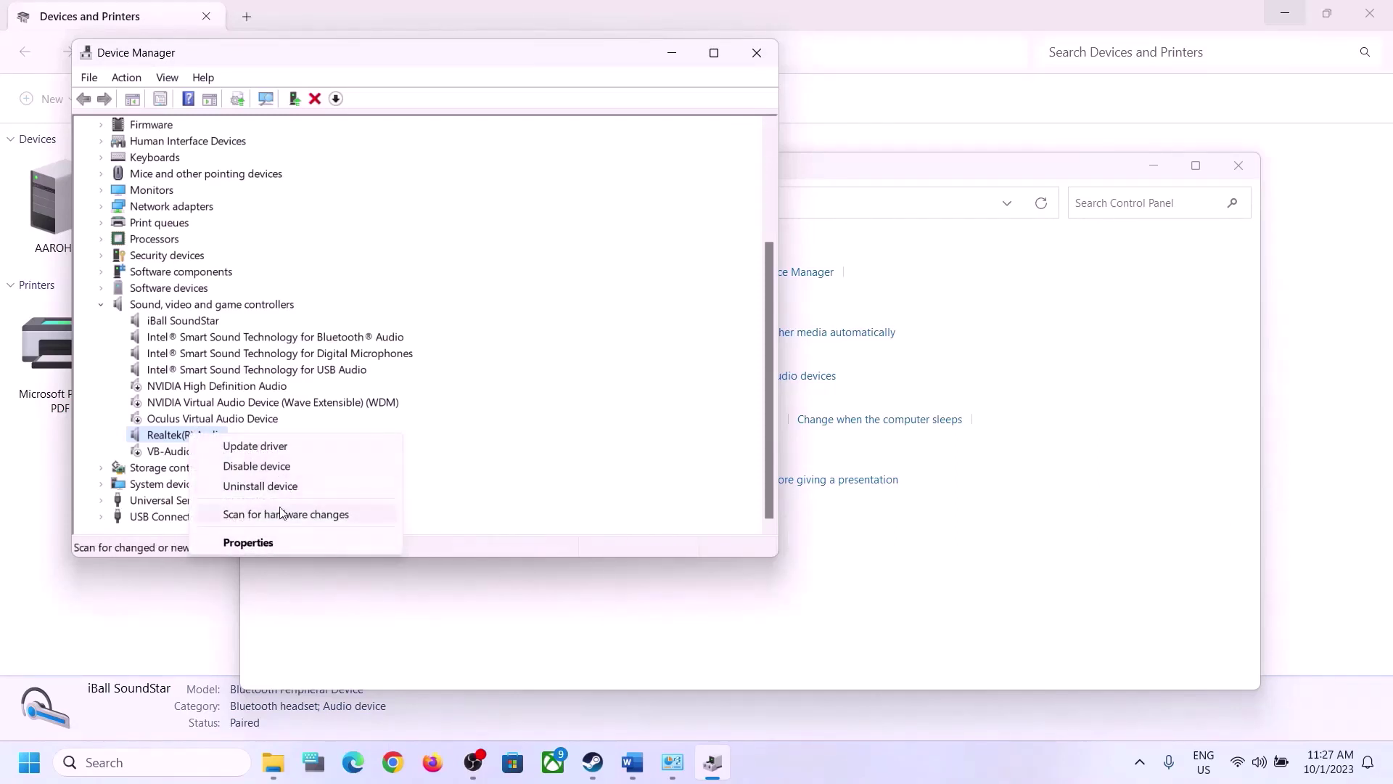
click(255, 446)
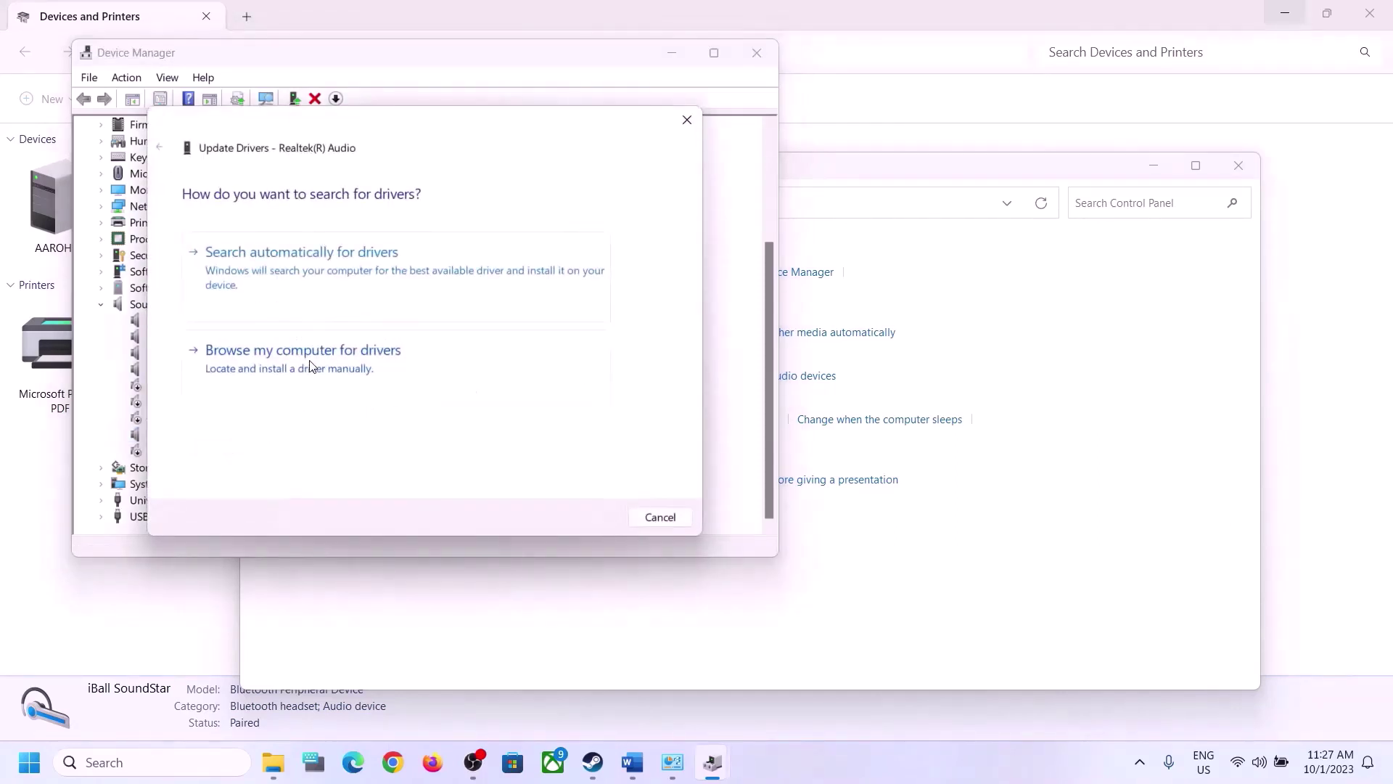
click(388, 369)
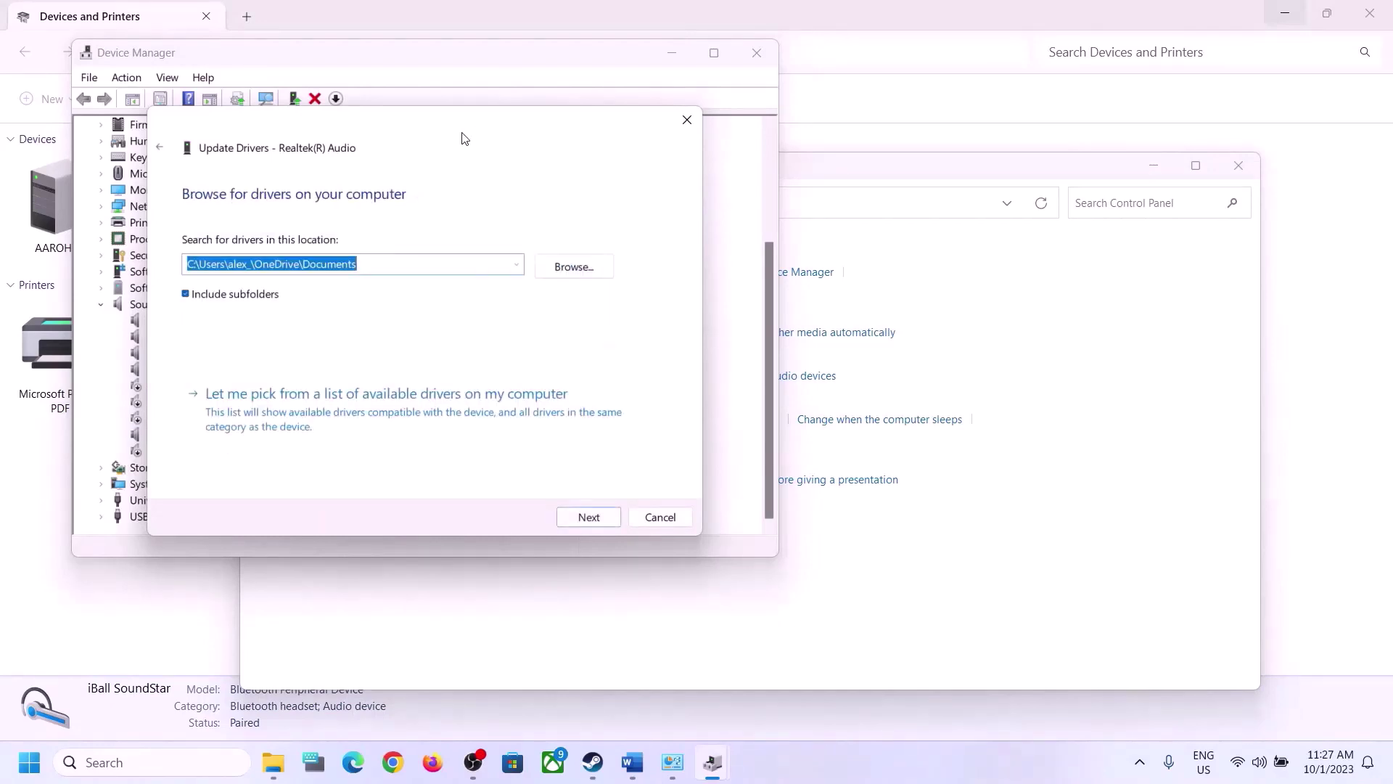
drag(465, 138, 781, 127)
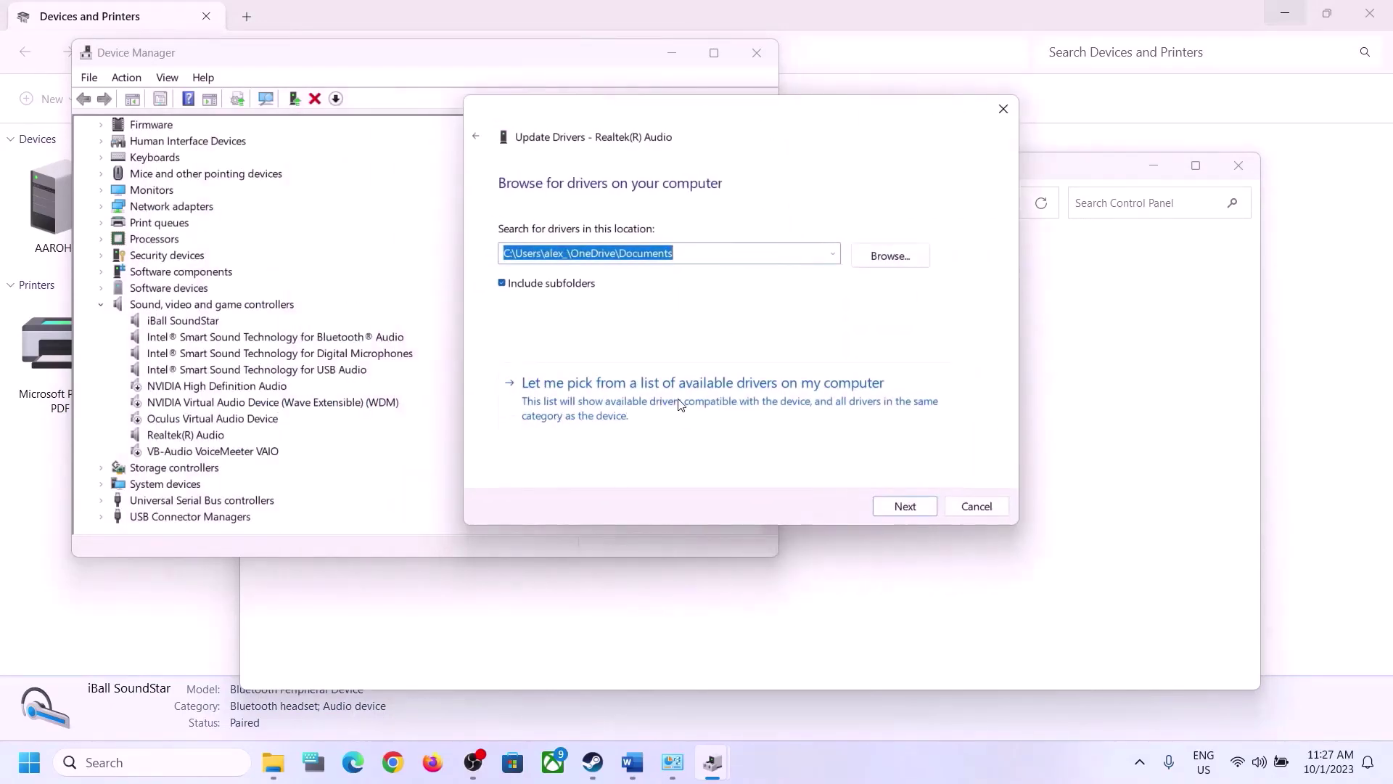
click(758, 406)
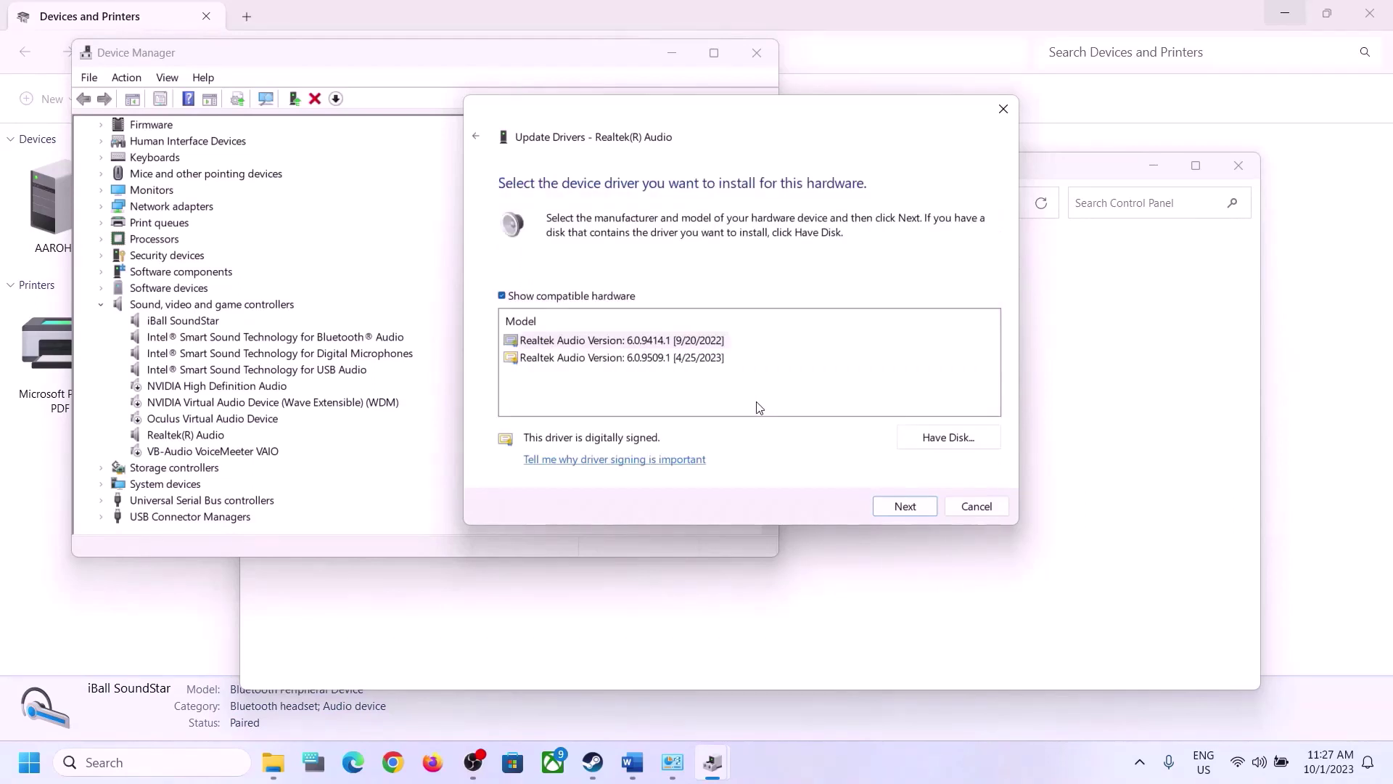
click(816, 755)
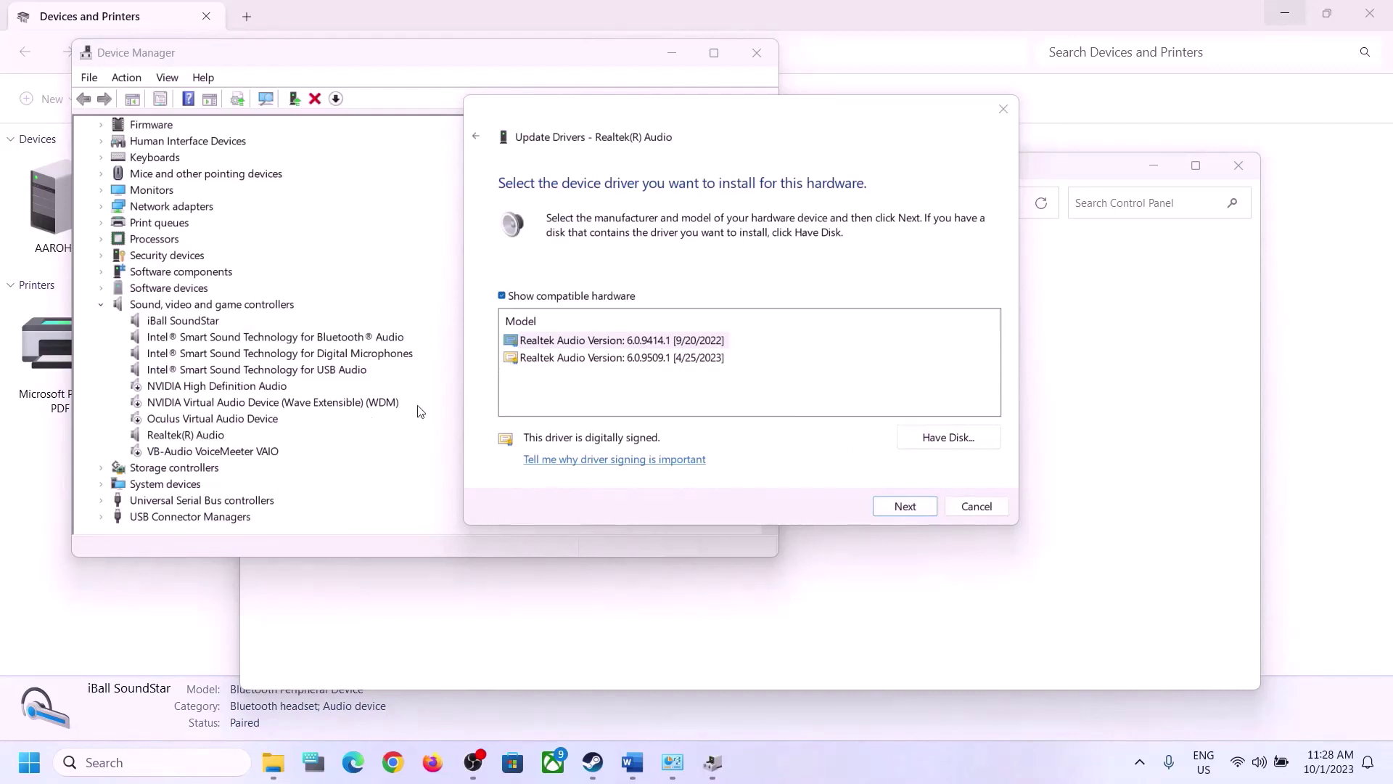
click(613, 359)
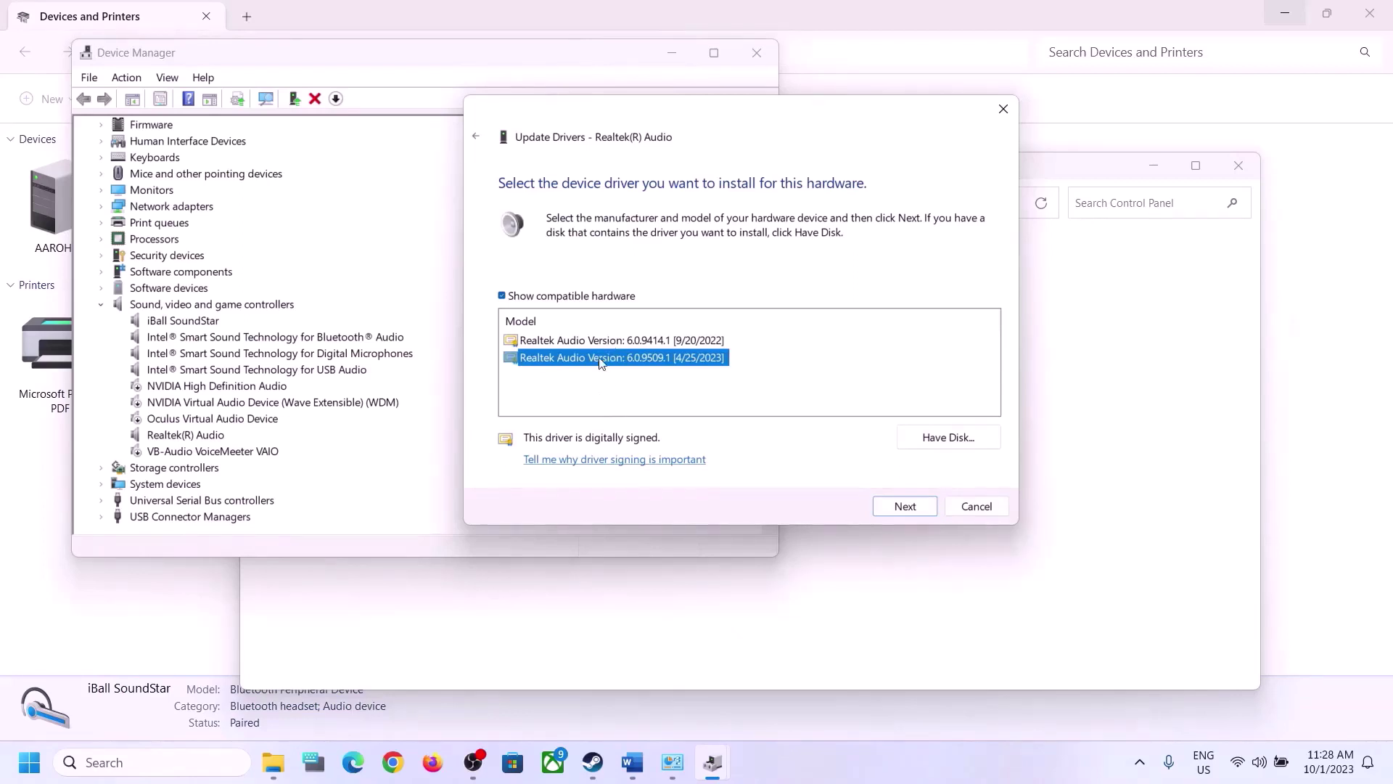
click(974, 506)
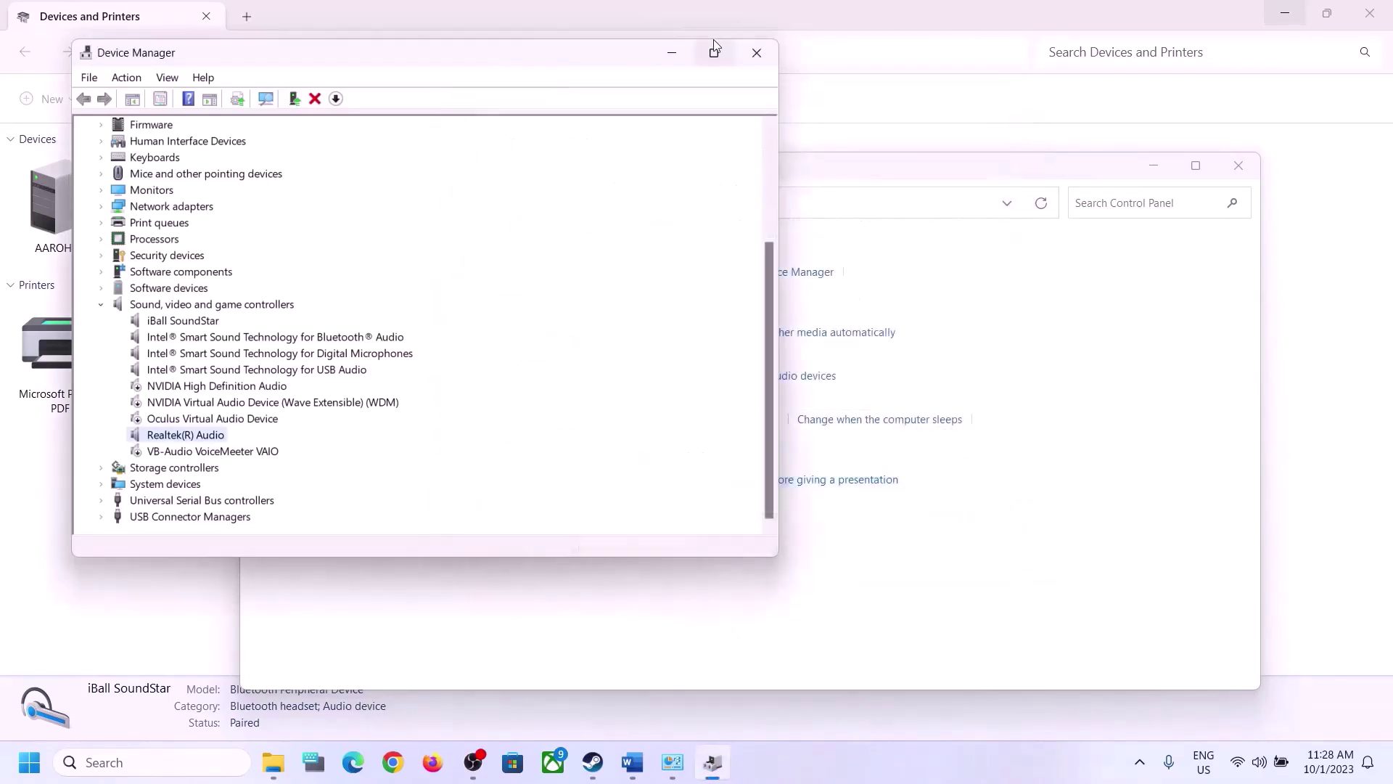